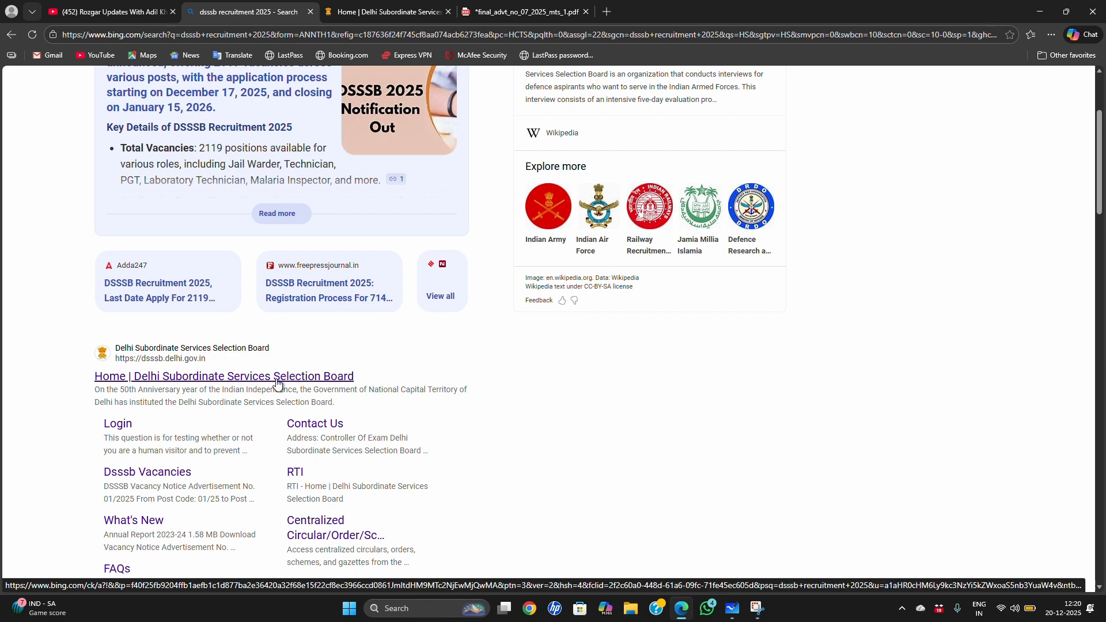
Step: Open the official Delhi Subordinate Services Selection Board website from the search results
click(278, 378)
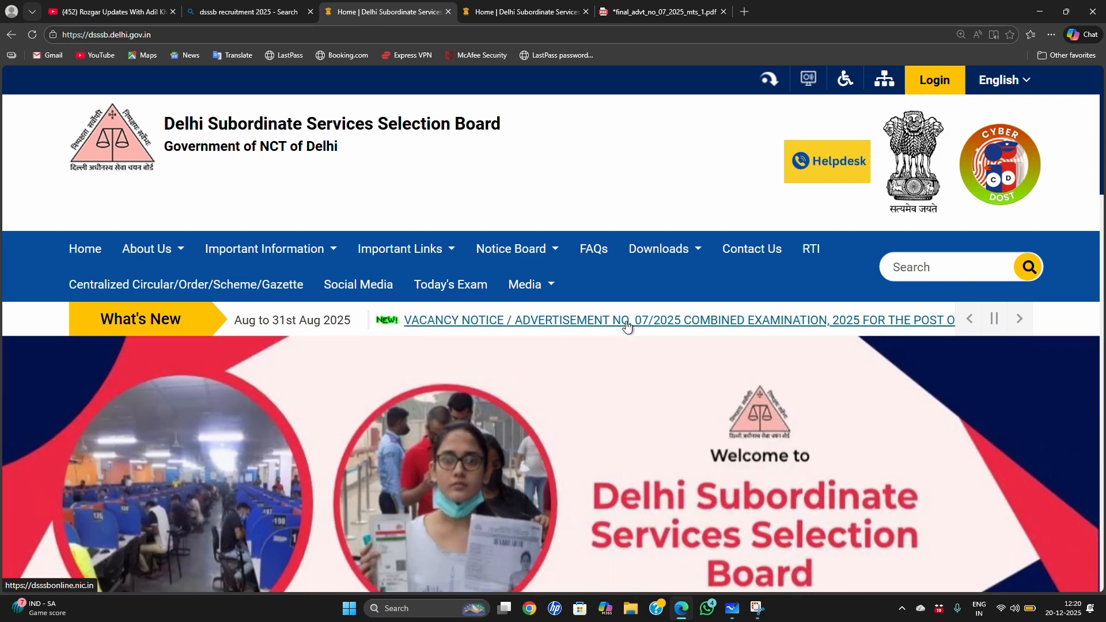
click(627, 325)
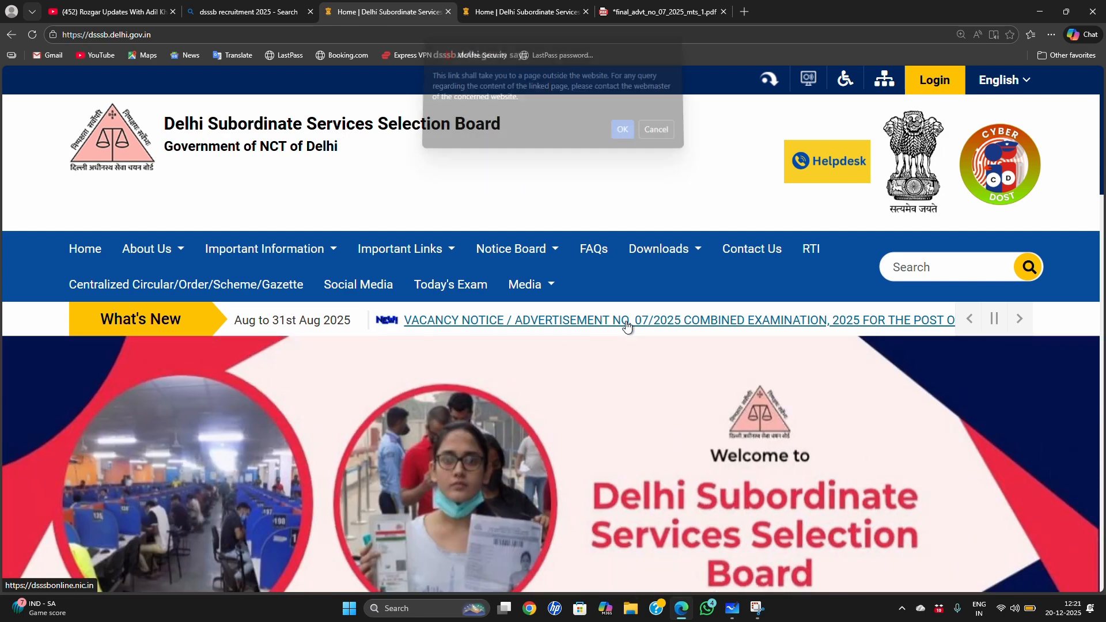
click(662, 134)
Step: Review the advertisement no. 07/2025 PDF for application dates, Multi-Tasking Staff vacancies, qualification, pay scale and age limit
click(670, 11)
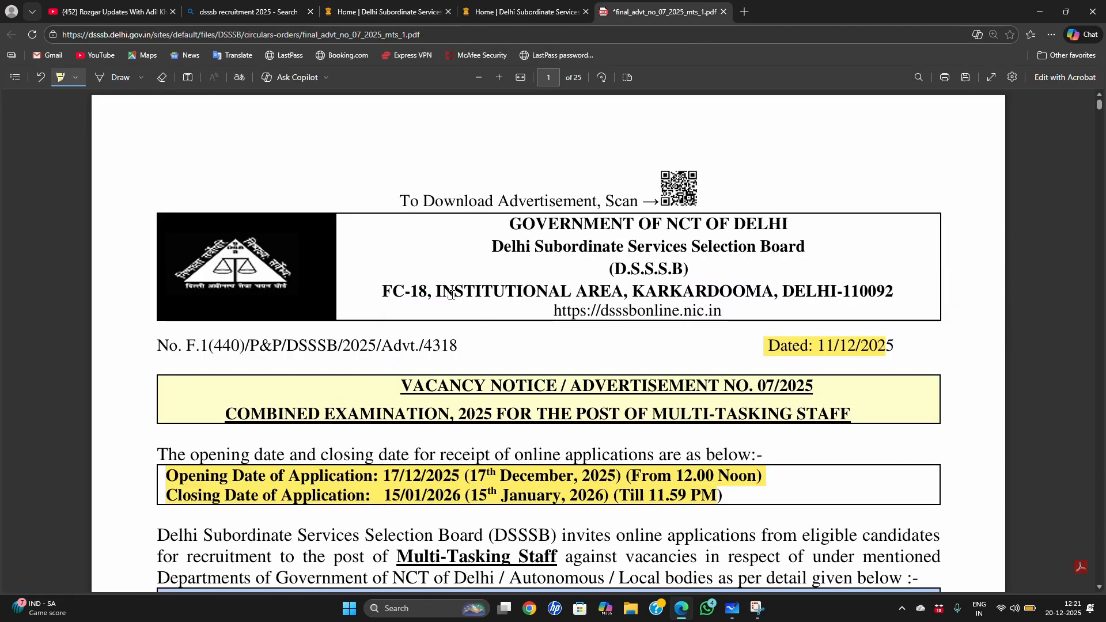
scroll(478, 321, down, 2)
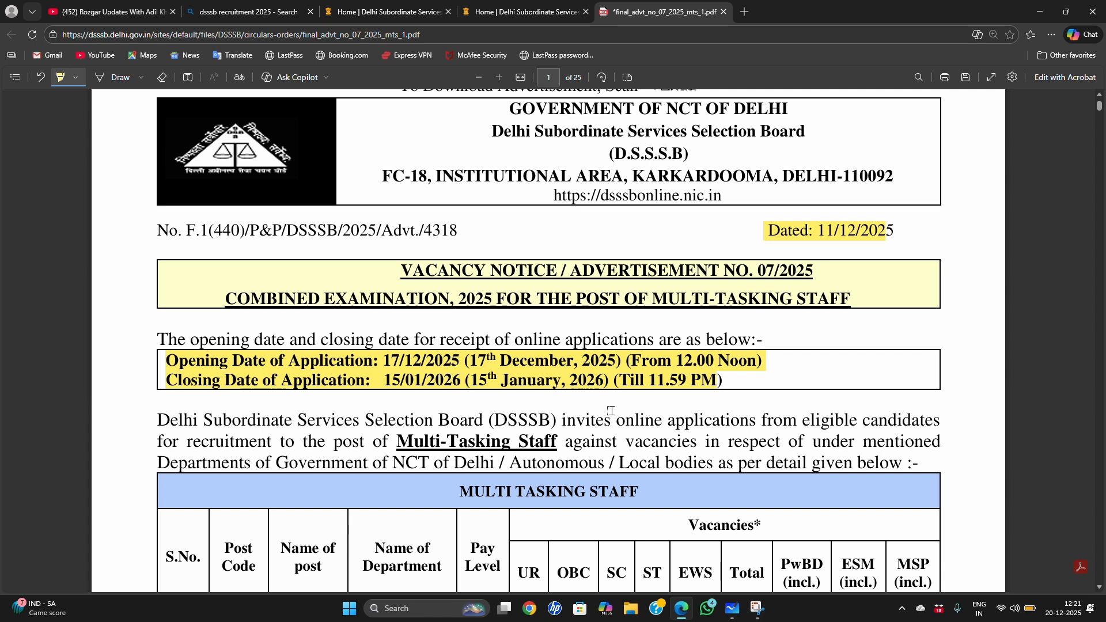
scroll(611, 410, down, 10)
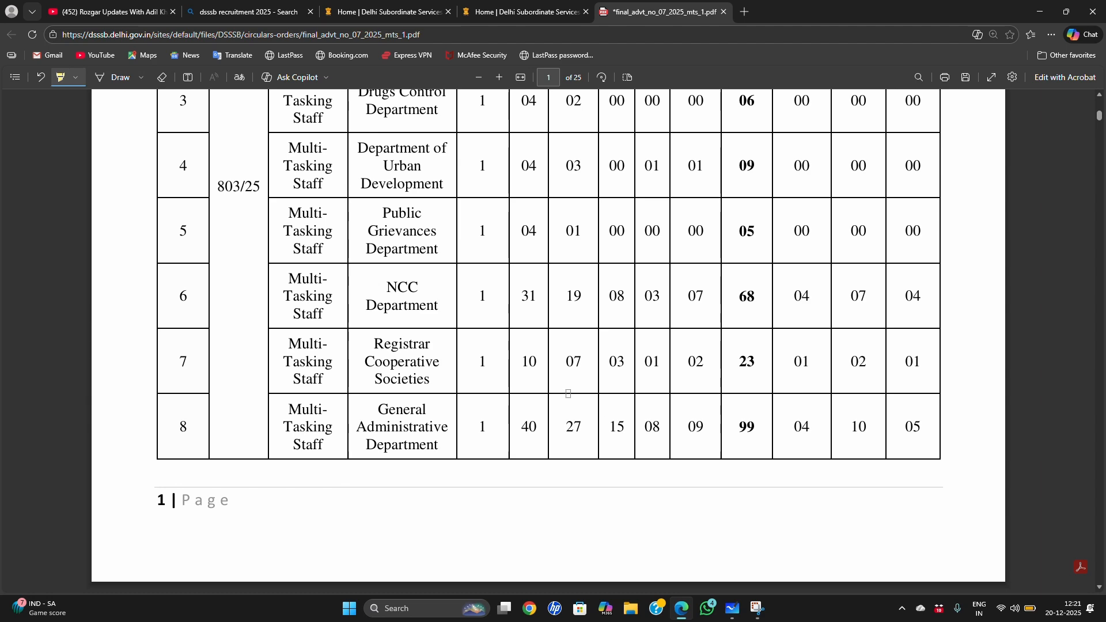
scroll(567, 391, down, 10)
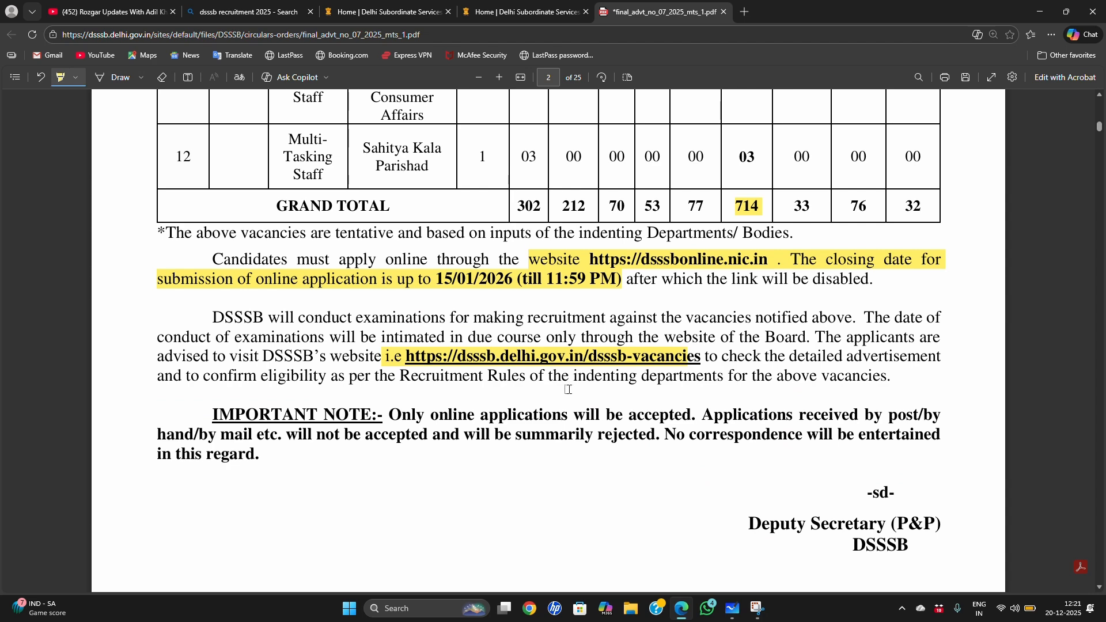
scroll(564, 388, down, 10)
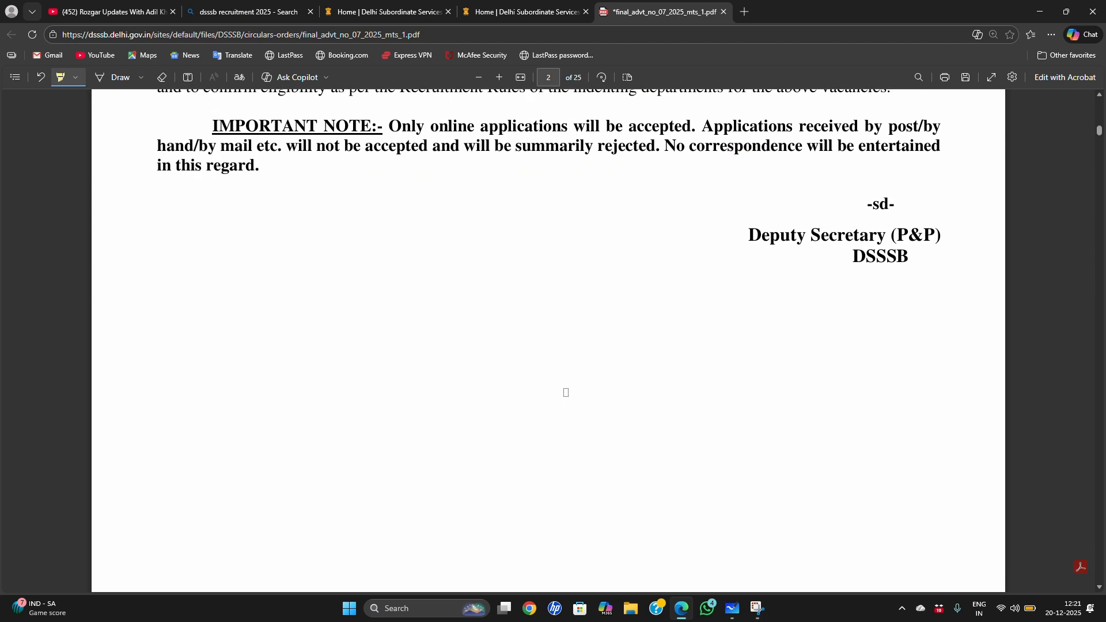
scroll(567, 394, down, 10)
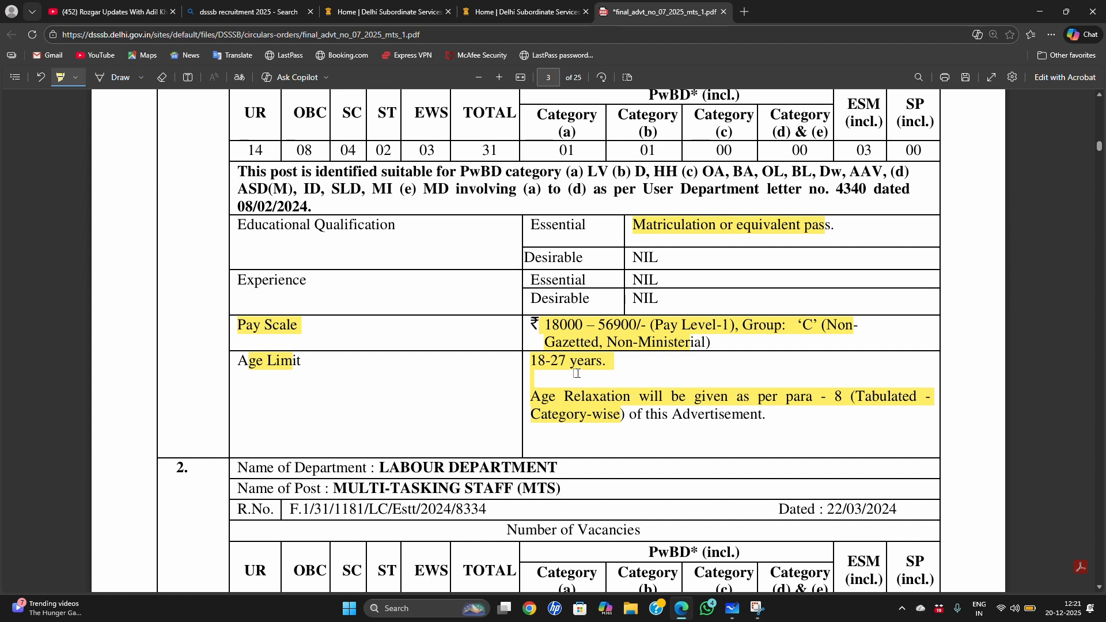
Step: Follow the advertisement no. 07/2025 notice on the board's website to the OARS portal and open the new registration form
click(384, 11)
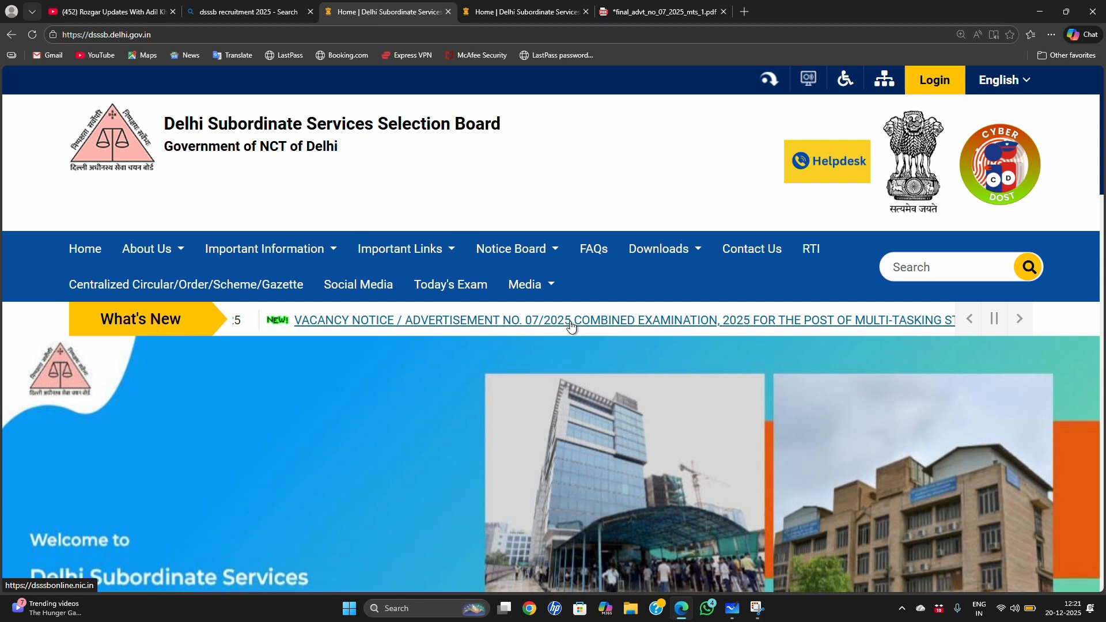
click(582, 327)
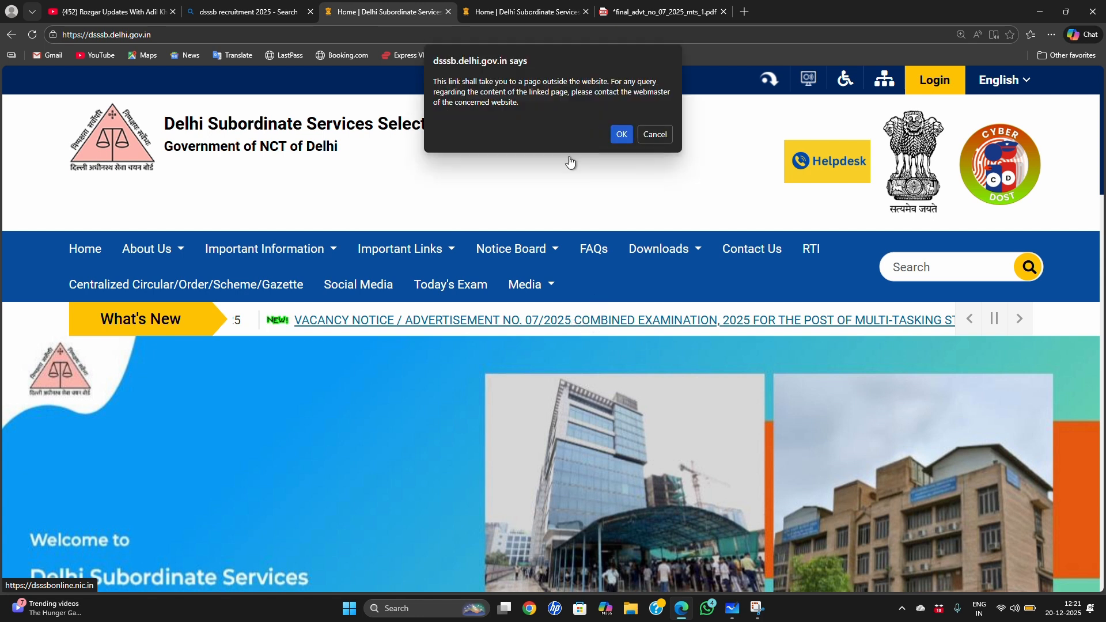
click(621, 138)
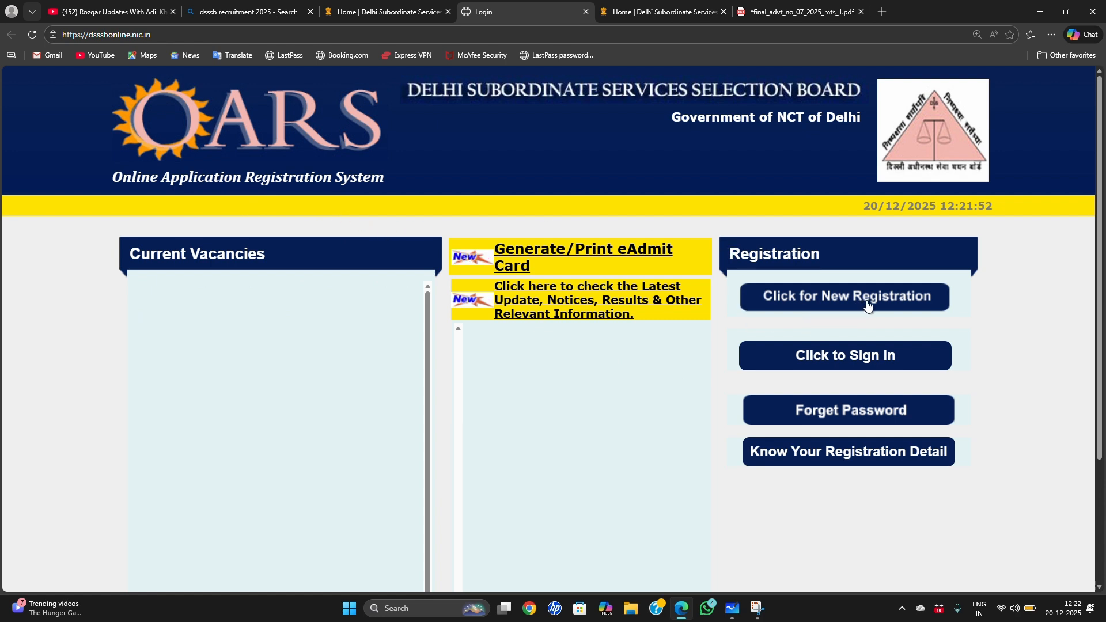
click(851, 354)
click(869, 305)
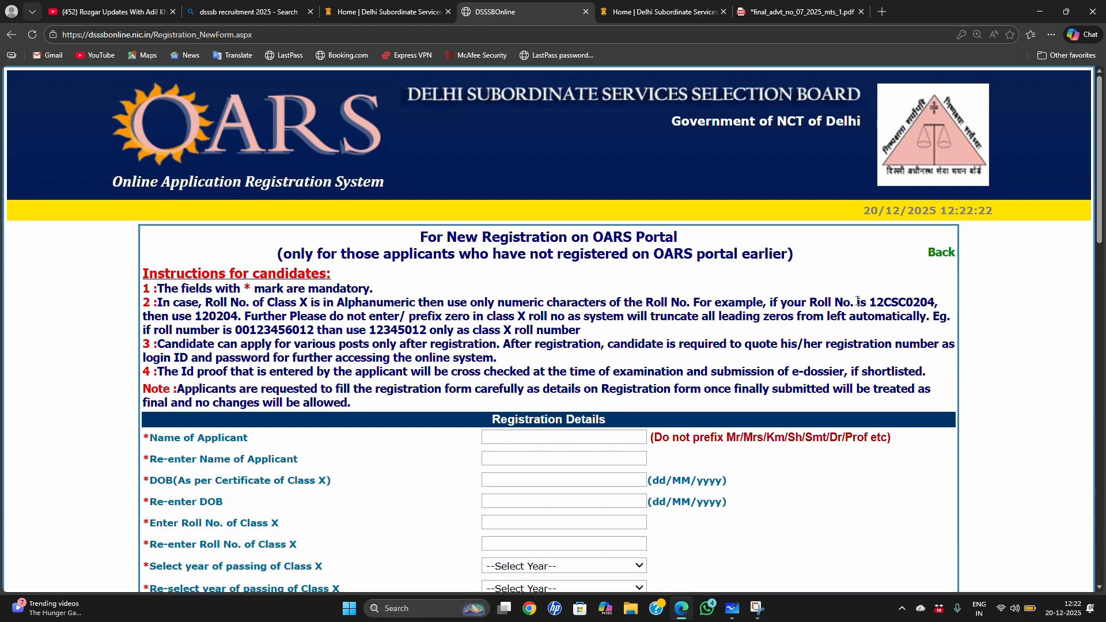
Step: Enlarge the registration form page to 200% zoom
scroll(585, 299, down, 1)
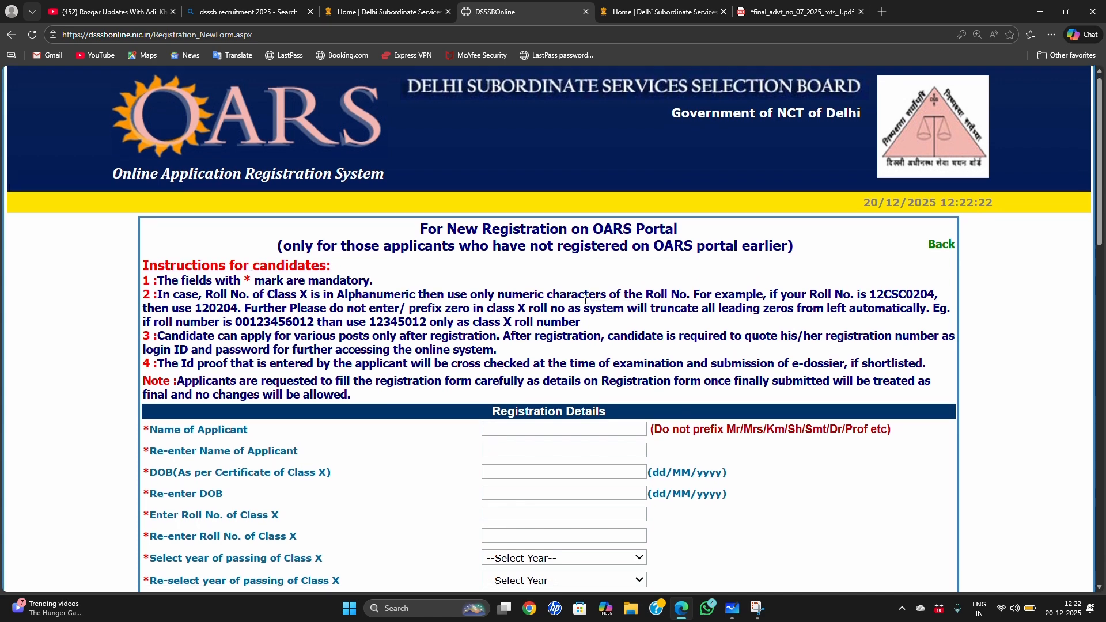
click(1051, 35)
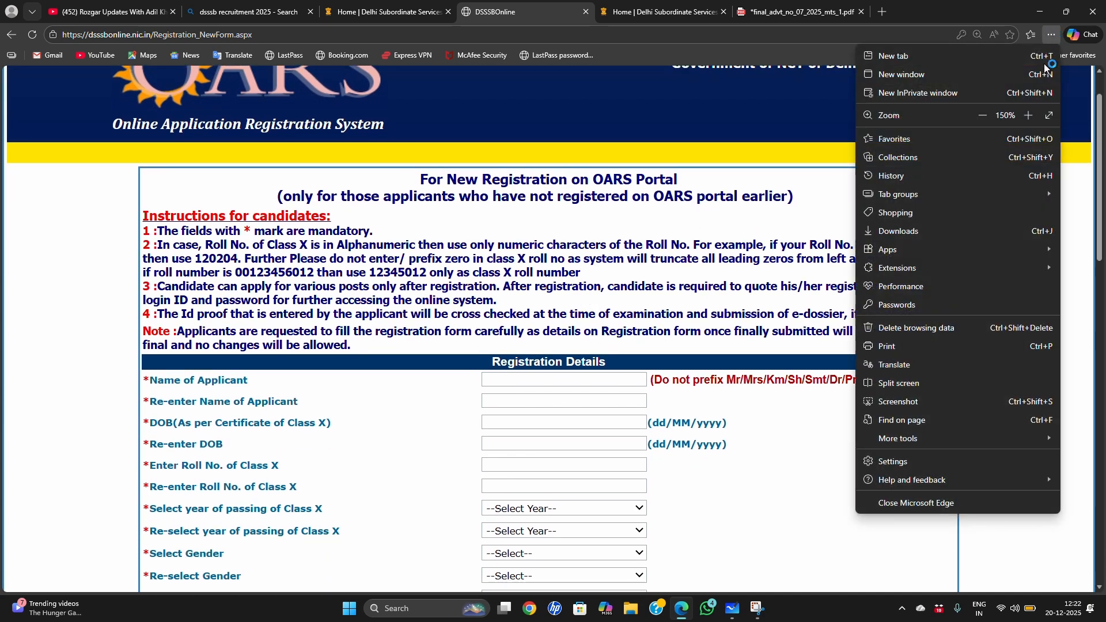
click(1028, 116)
click(1028, 116)
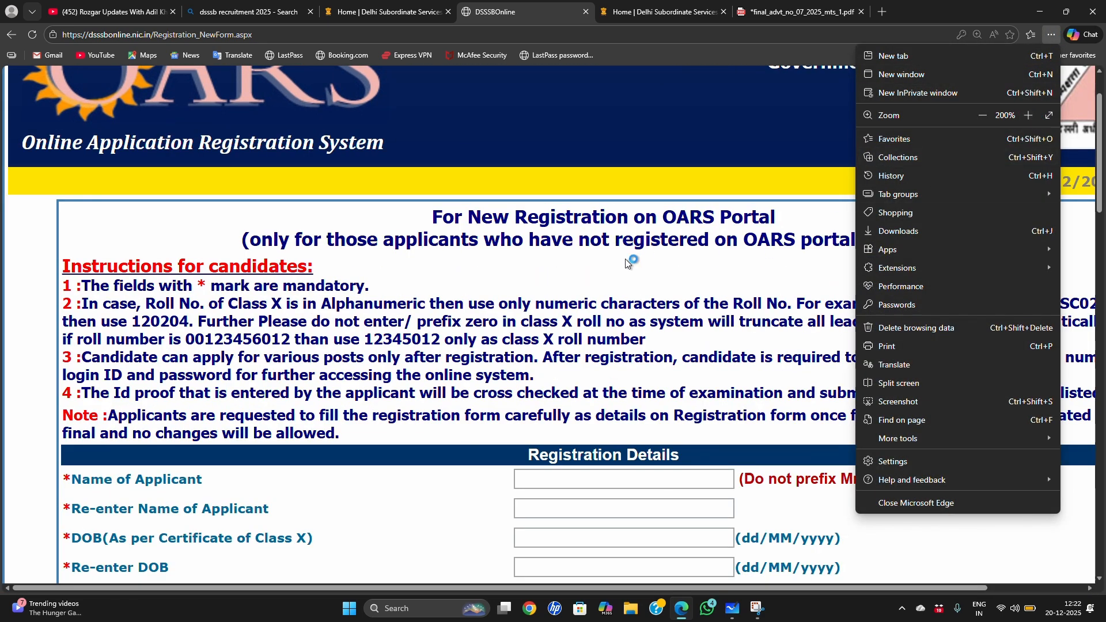
click(592, 261)
Step: Read the candidate instruction on using only the numeric characters of an alphanumeric Class X roll number
scroll(112, 281, down, 1)
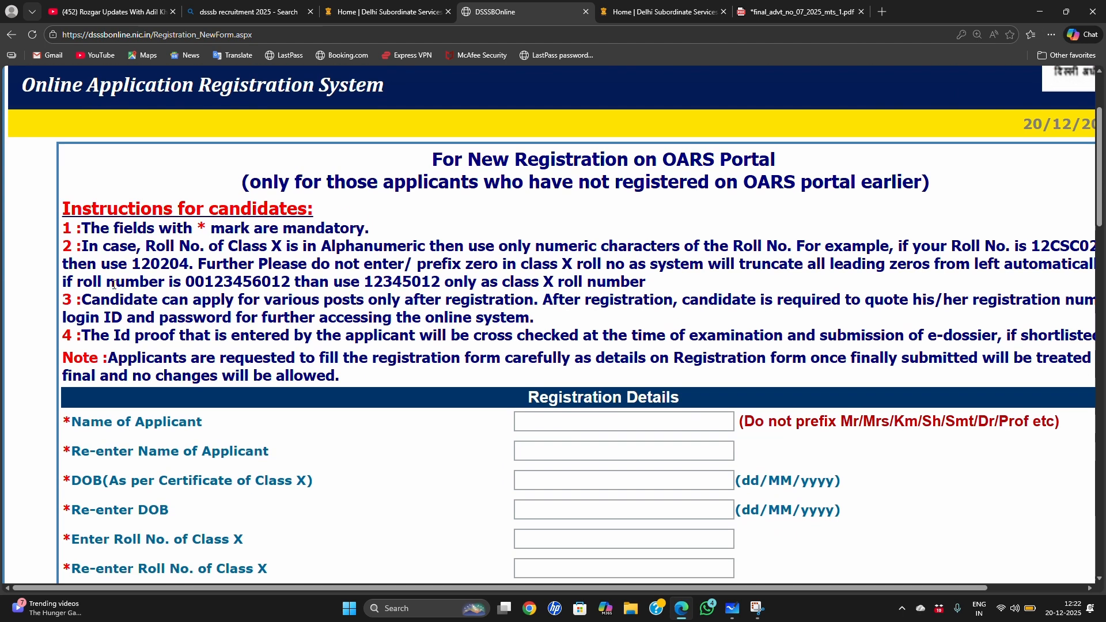
drag(80, 247, 371, 282)
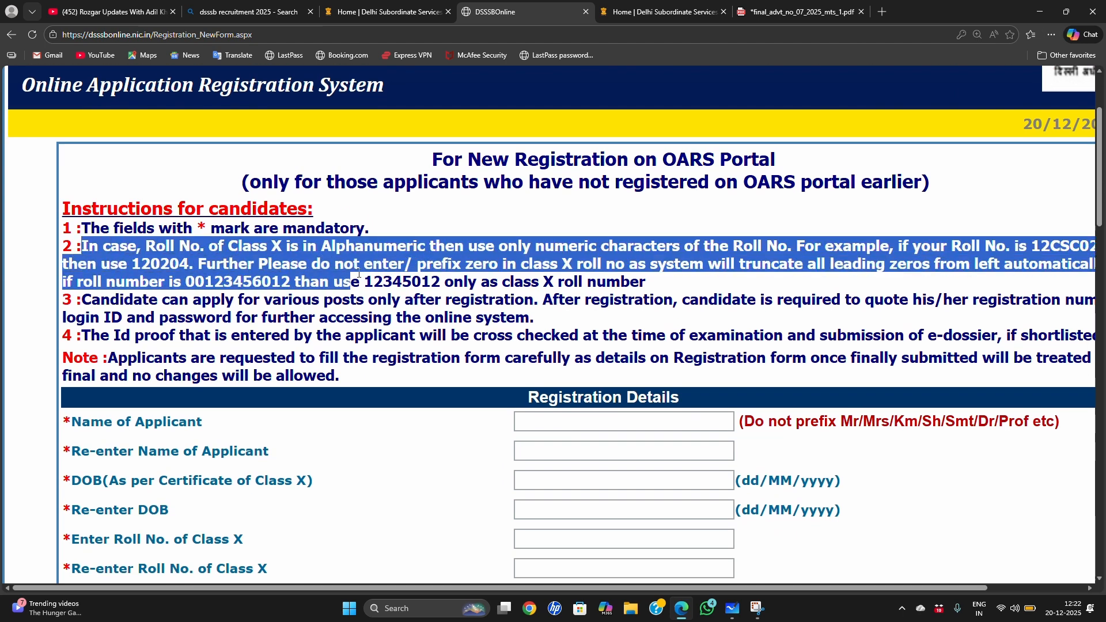
click(322, 213)
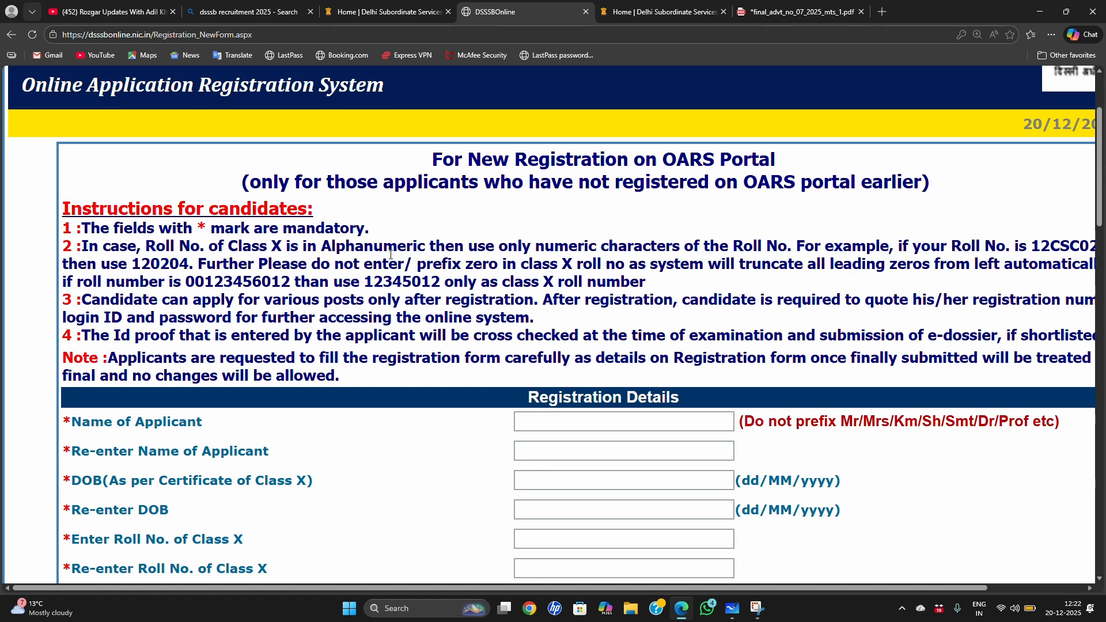
drag(331, 247, 435, 248)
click(532, 271)
drag(931, 590, 1020, 588)
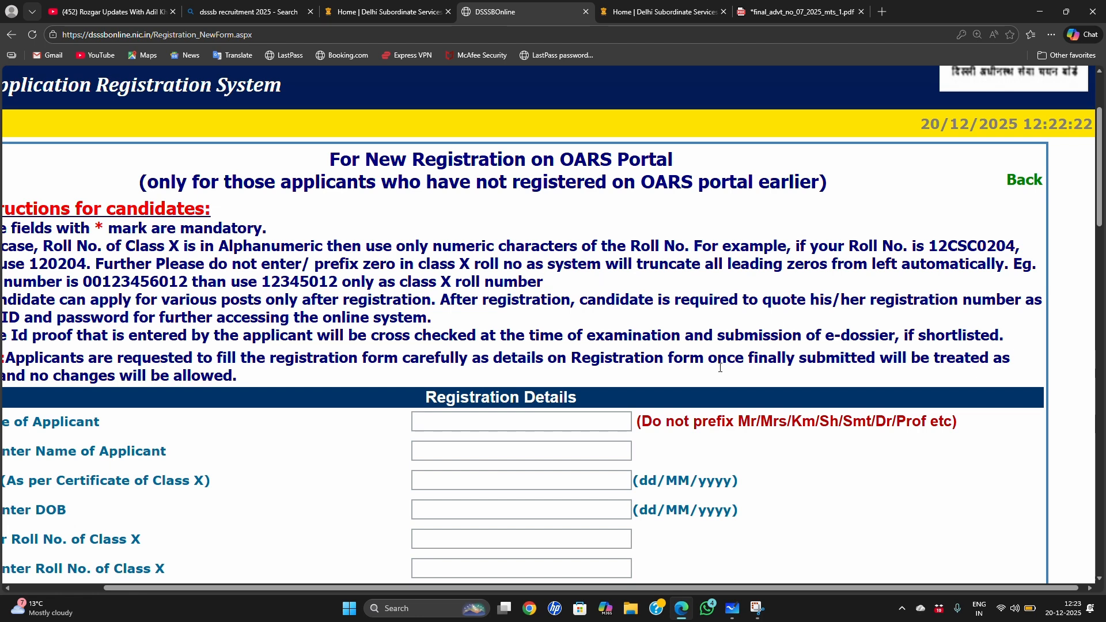
drag(772, 587, 638, 578)
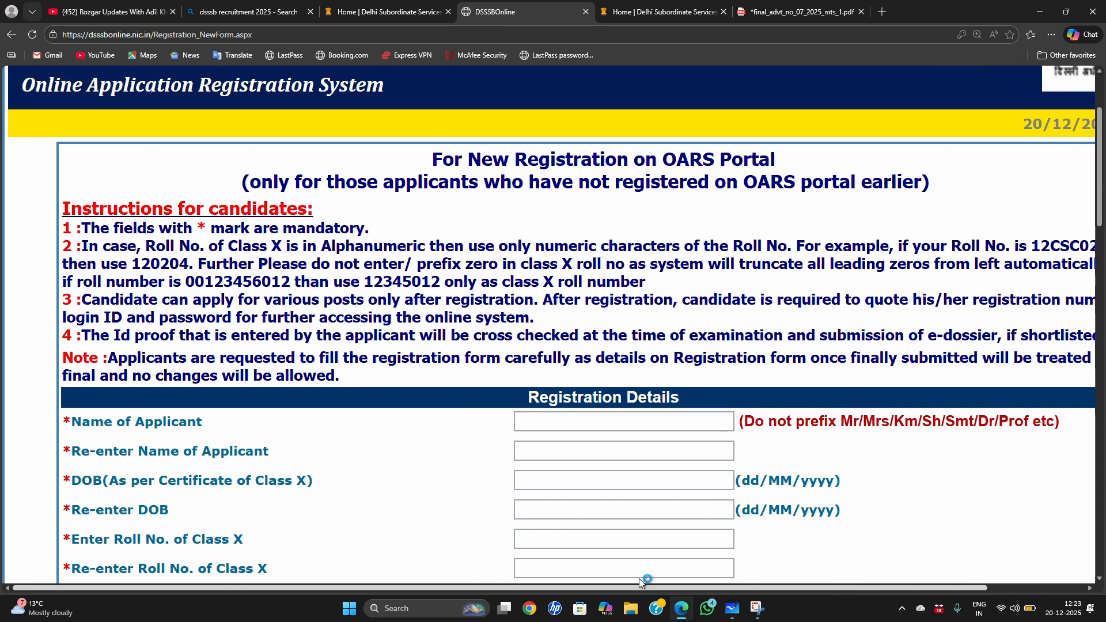
Step: Examine the example Class X roll numbers and the rule against prefixing zeros in the candidate instructions
double_click(135, 265)
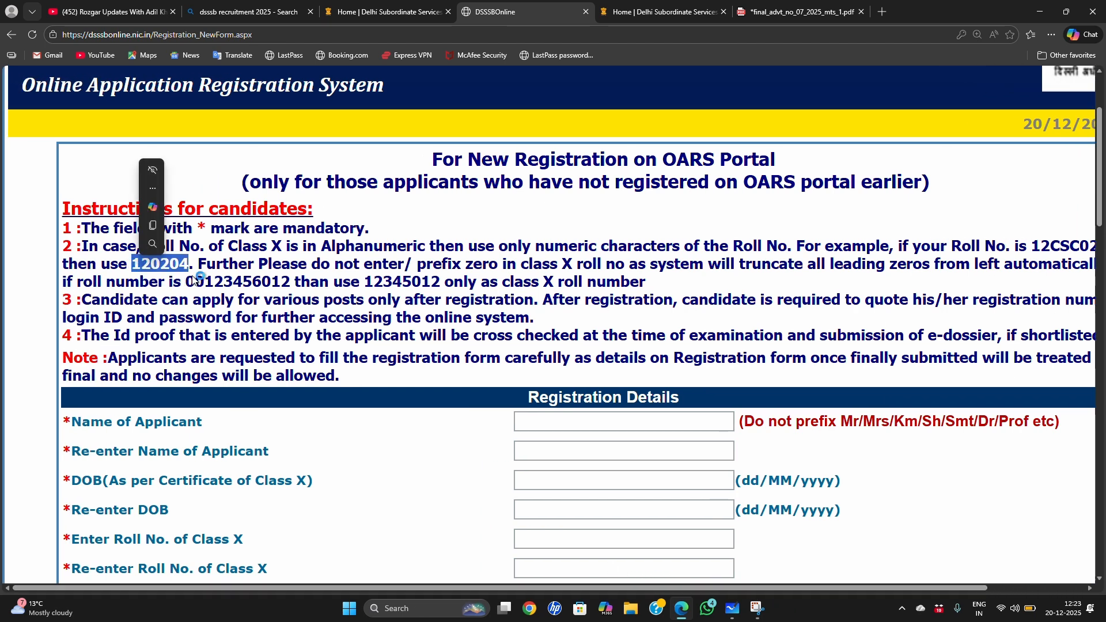
drag(202, 279, 213, 278)
click(152, 284)
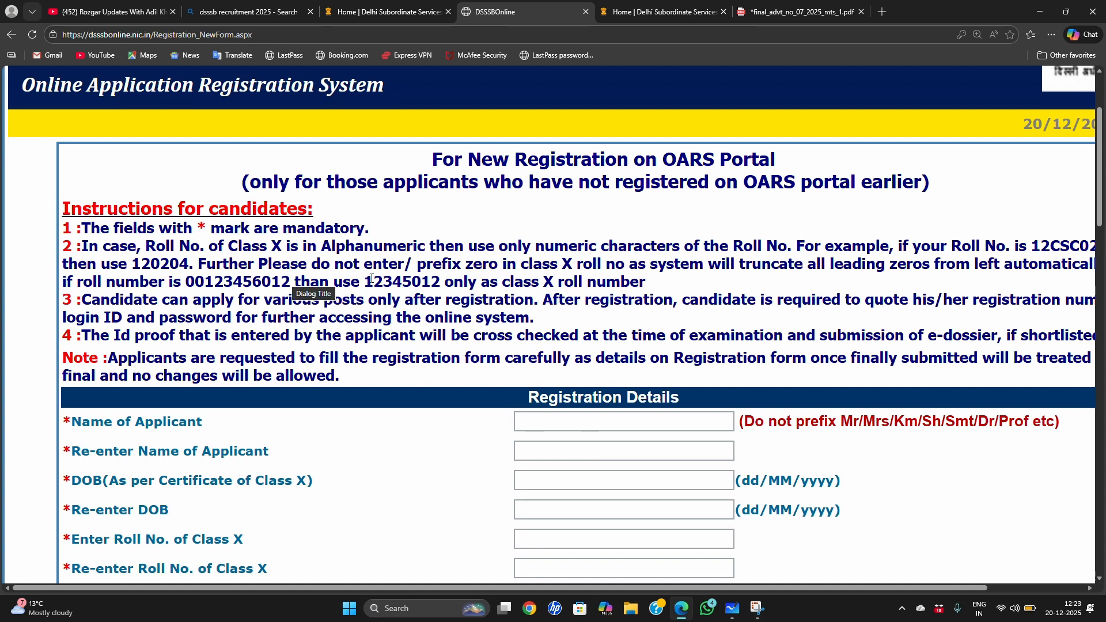
drag(186, 280, 215, 285)
click(211, 300)
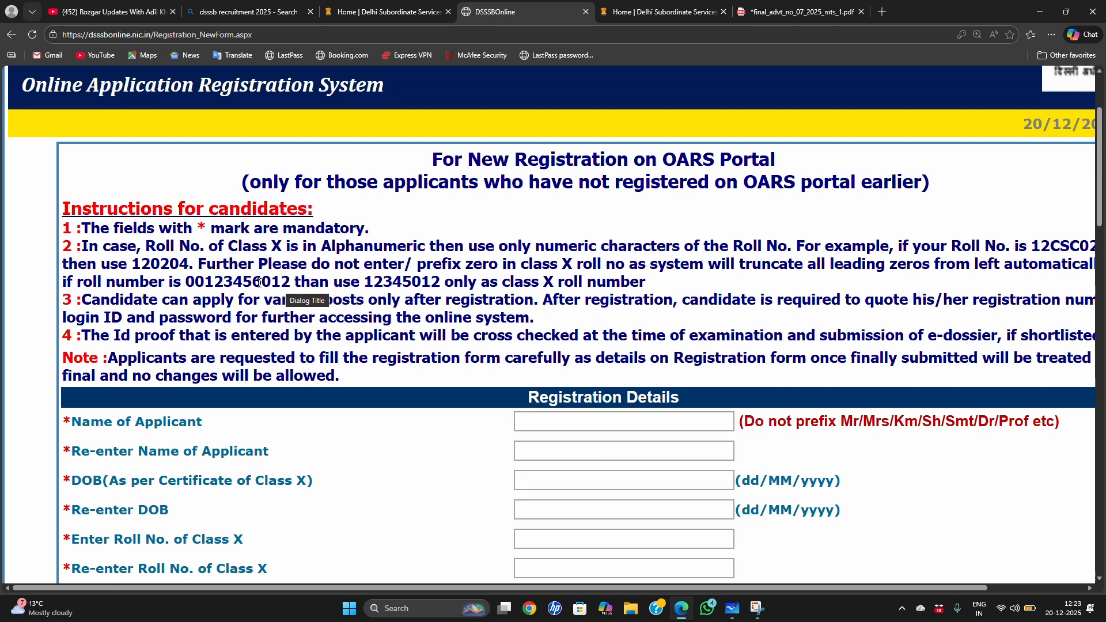
drag(208, 262, 400, 301)
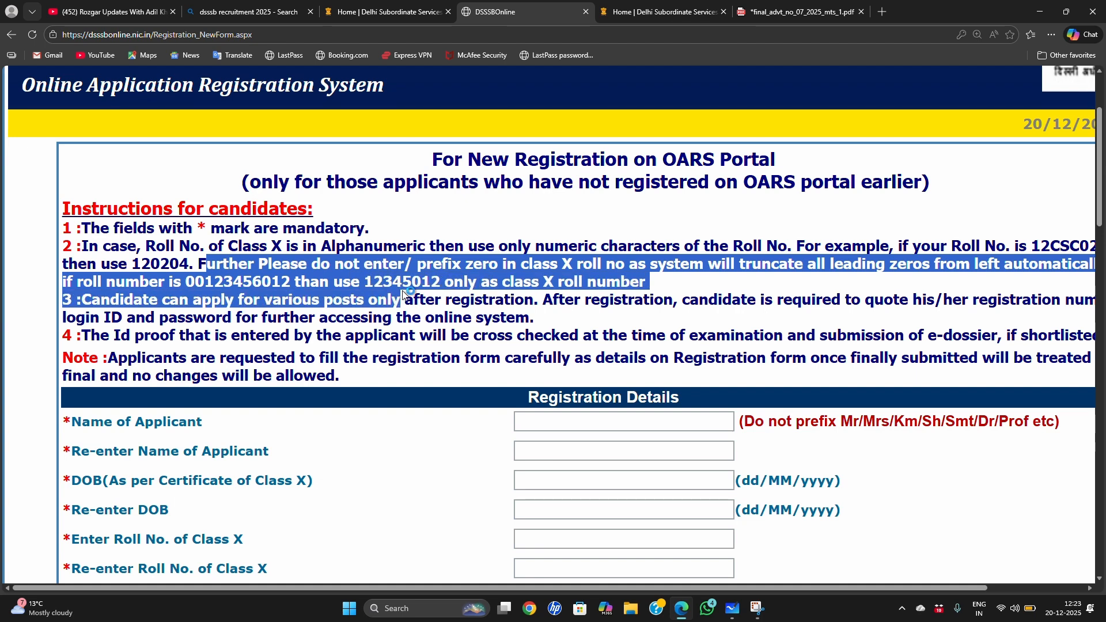
click(338, 322)
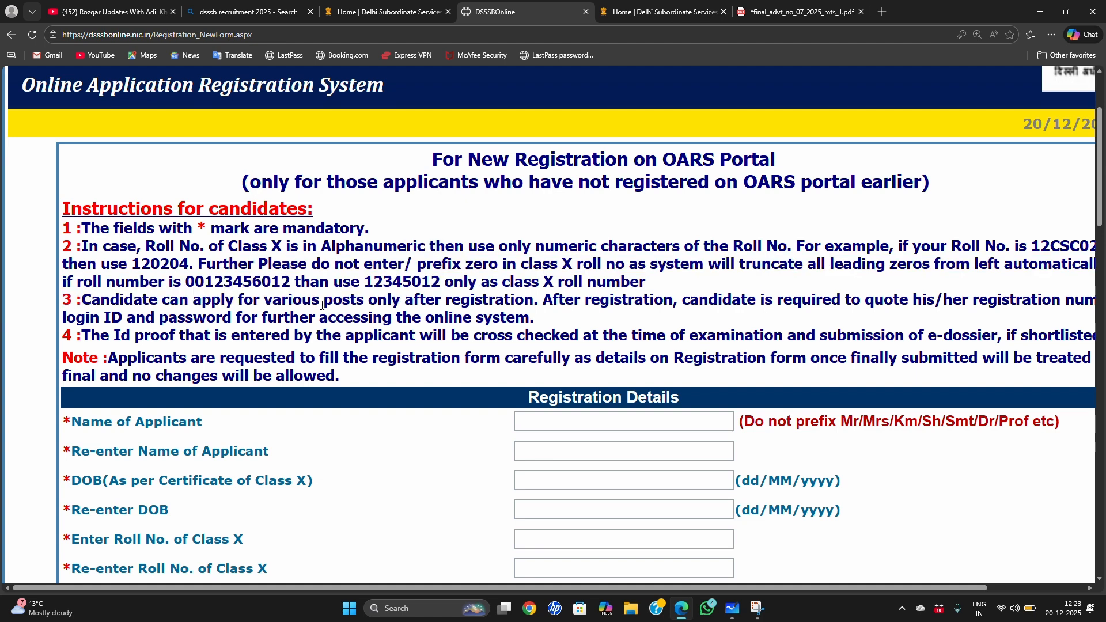
Step: Fill in the applicant's full name and its re-entry under Registration Details using the last-used saved personal info
scroll(233, 196, down, 1)
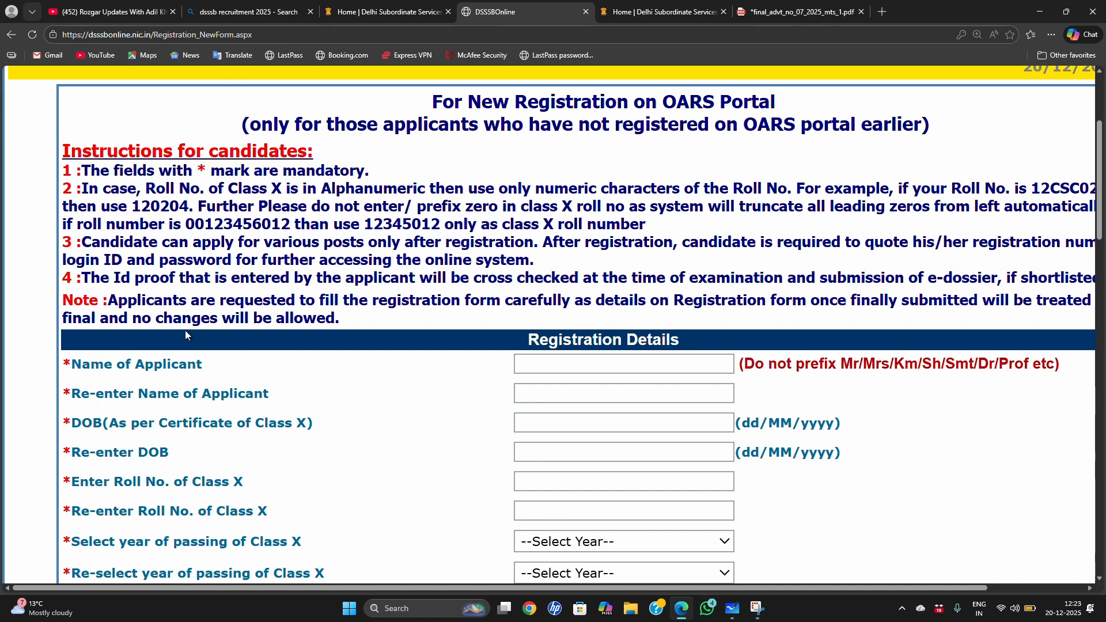
scroll(184, 333, down, 1)
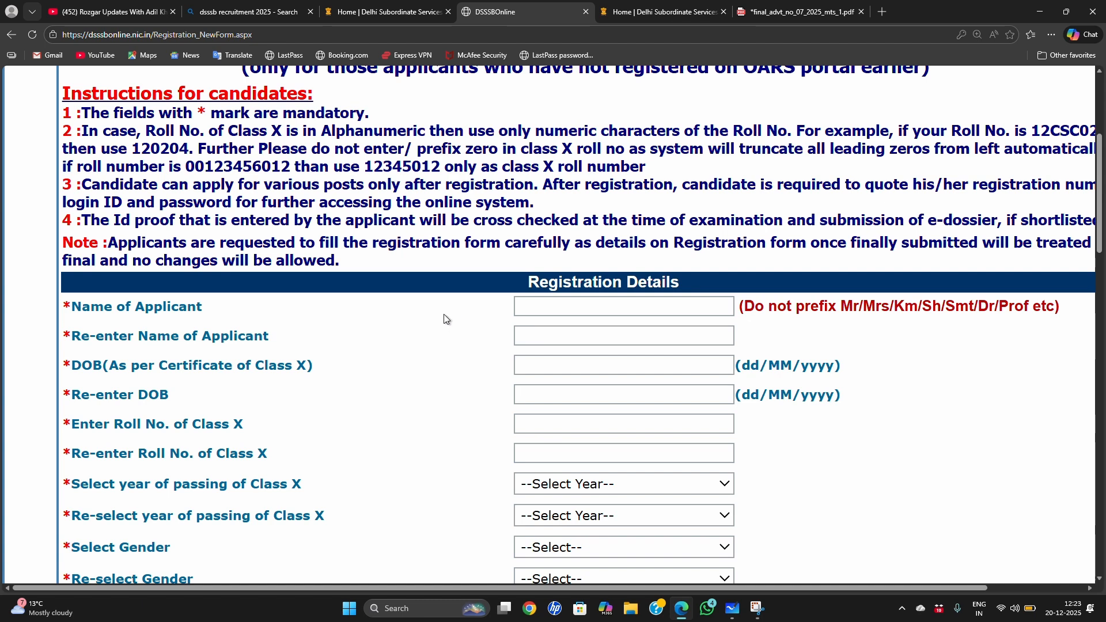
scroll(444, 314, down, 2)
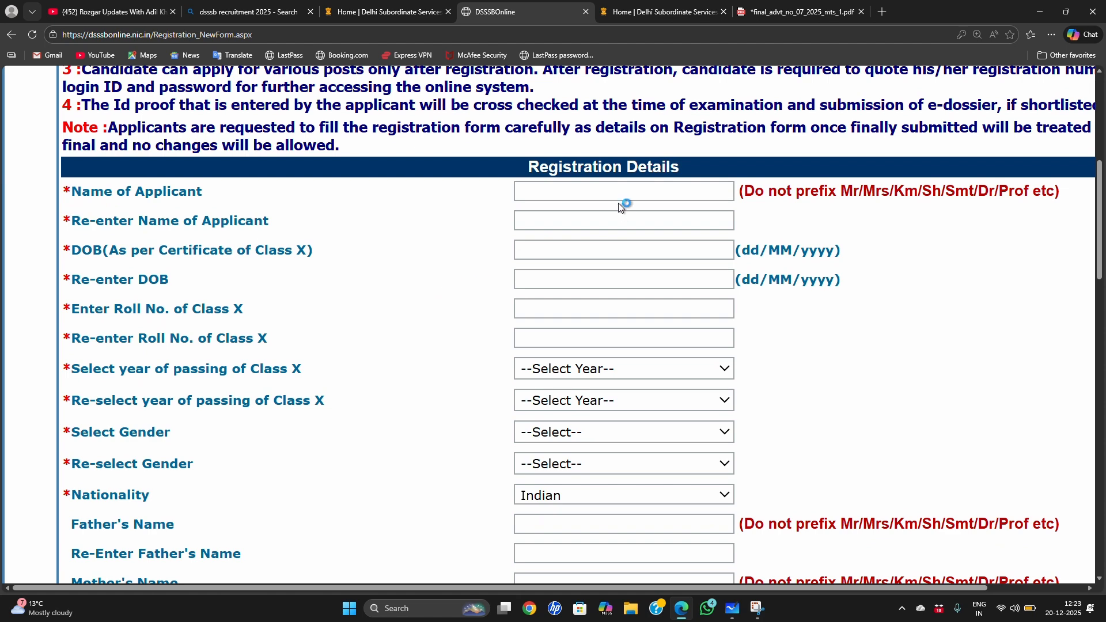
scroll(267, 188, down, 1)
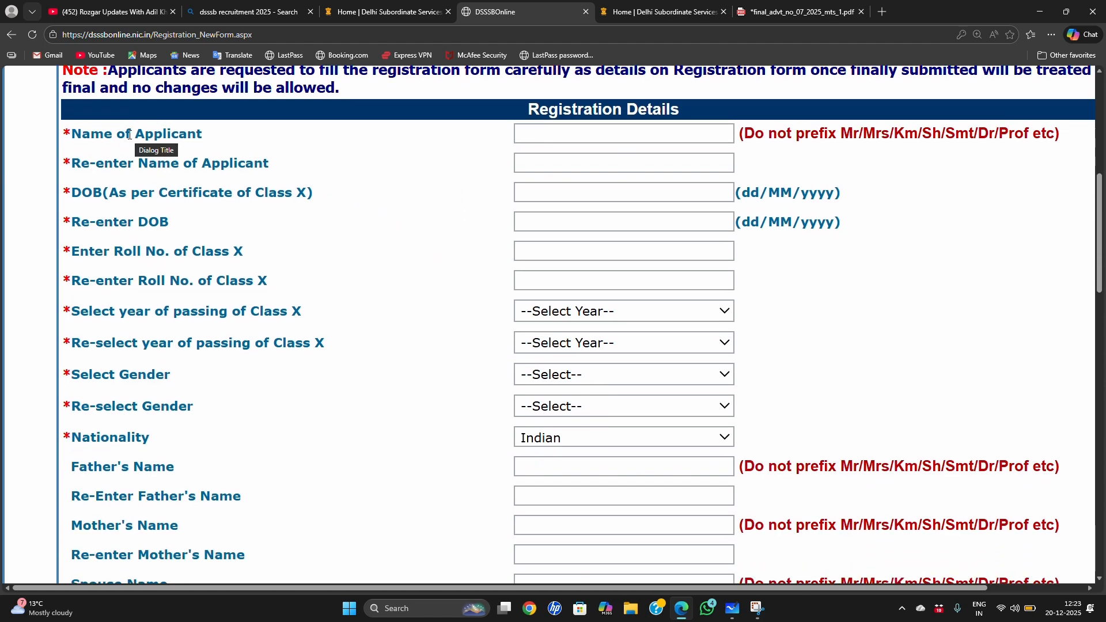
drag(130, 134, 176, 139)
click(337, 164)
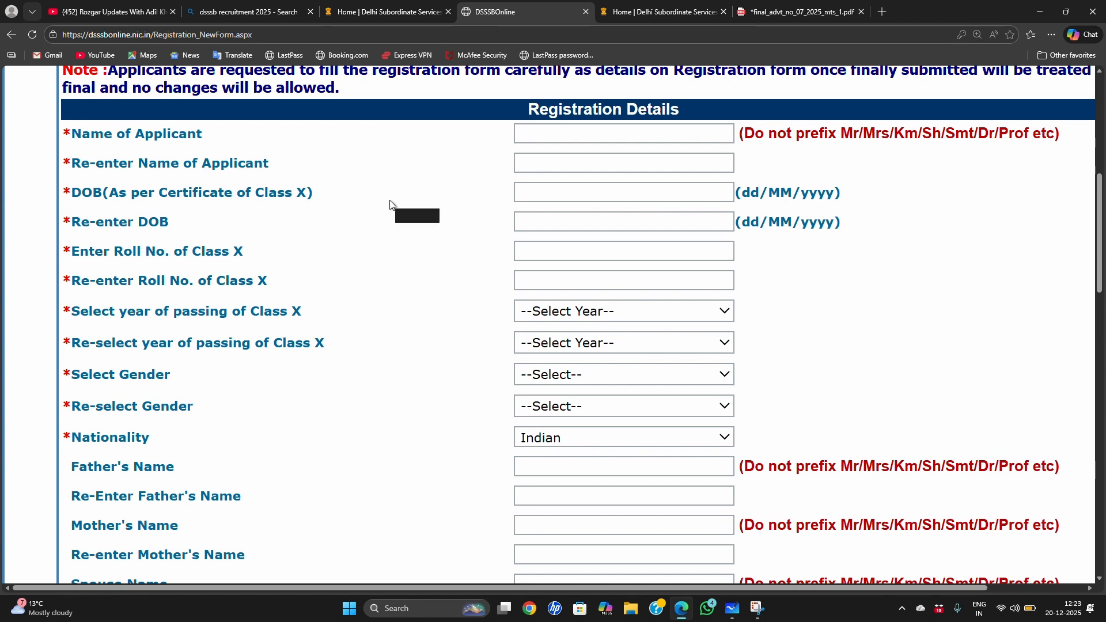
click(546, 133)
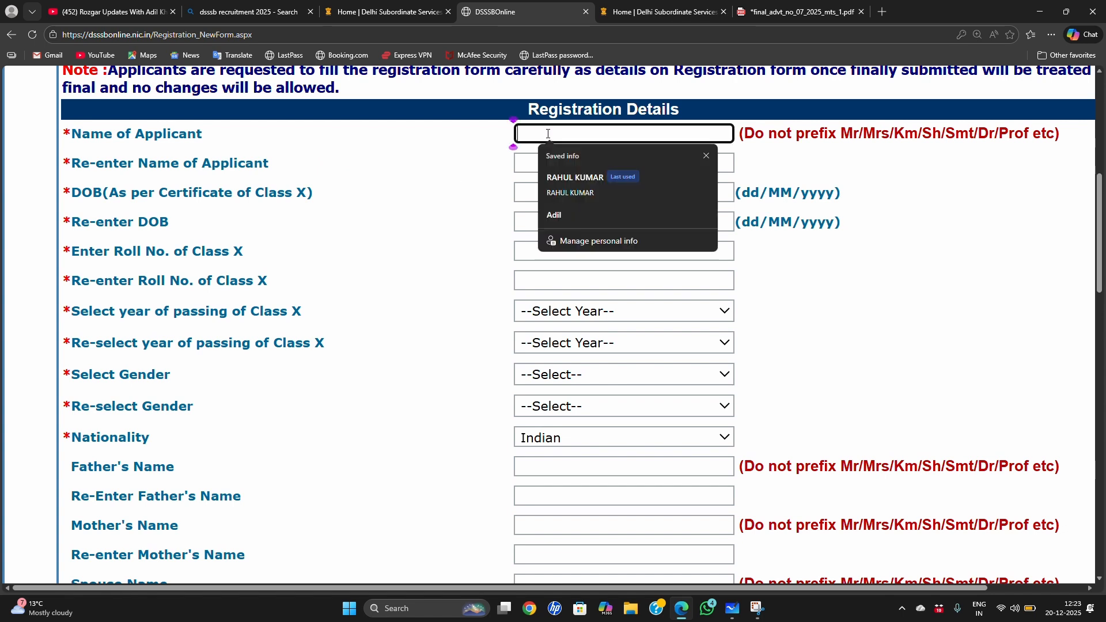
click(568, 174)
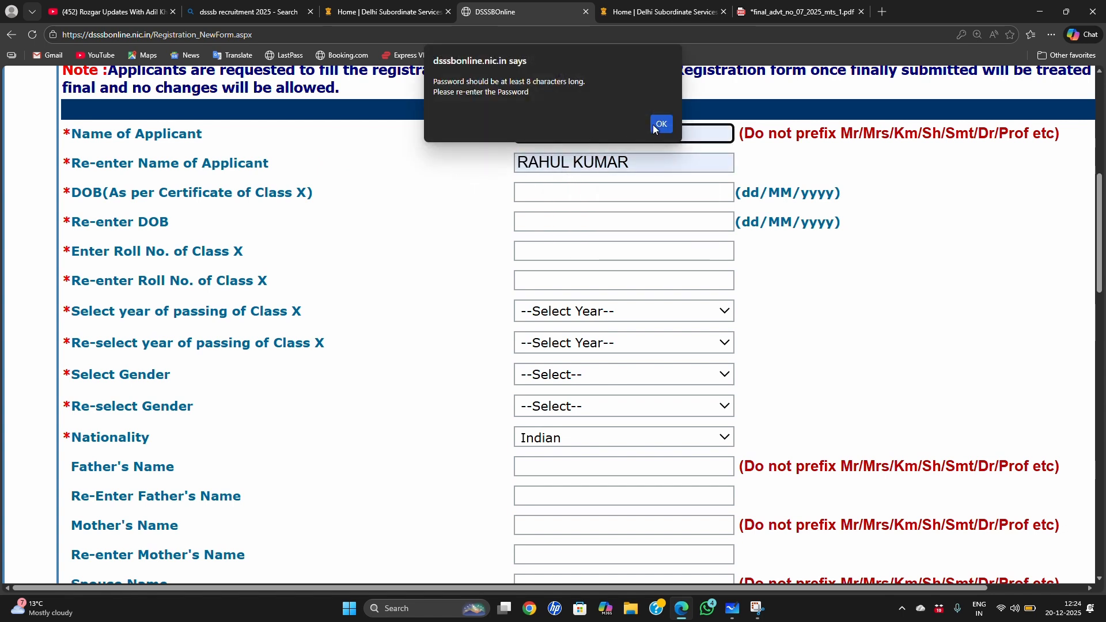
click(669, 124)
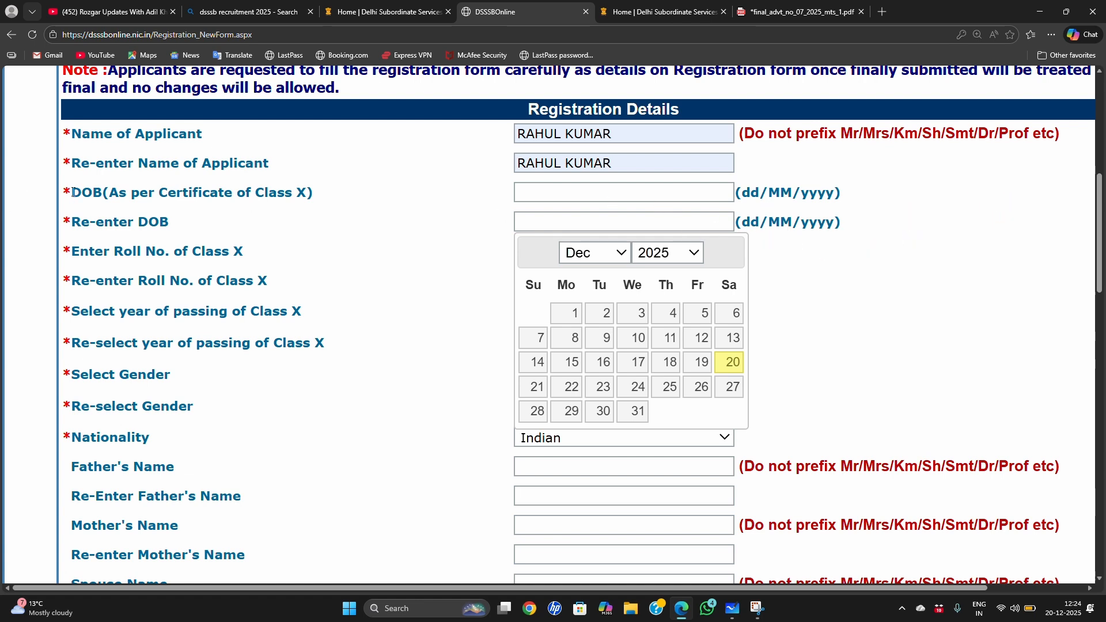
Step: Set the applicant's date of birth as per the Class X certificate, leaving its re-entry blank
drag(73, 192, 252, 198)
click(408, 244)
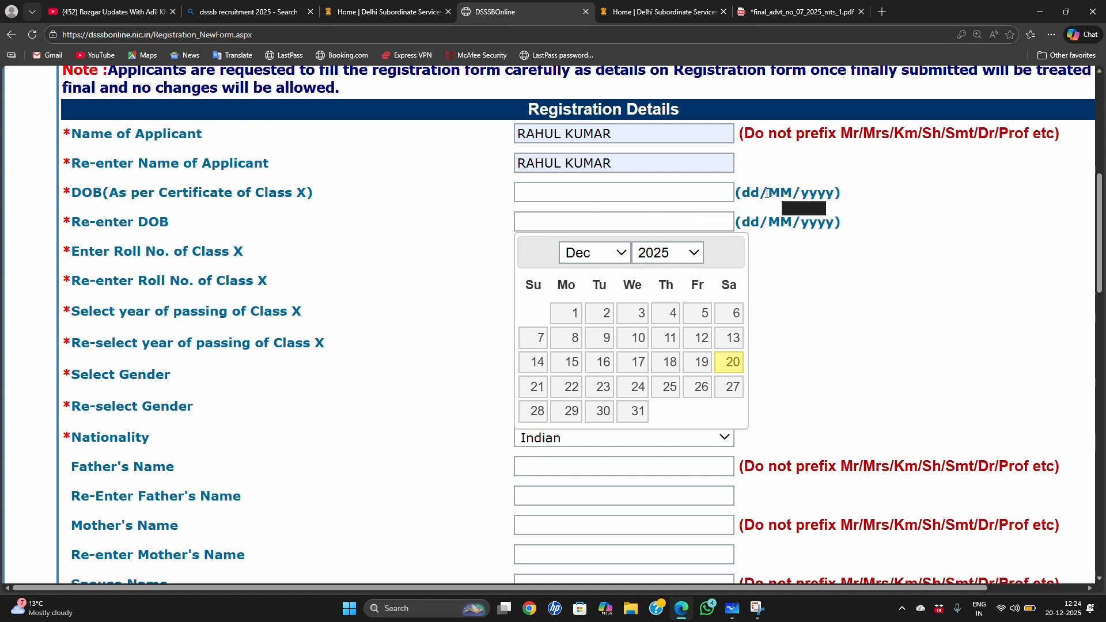
click(684, 195)
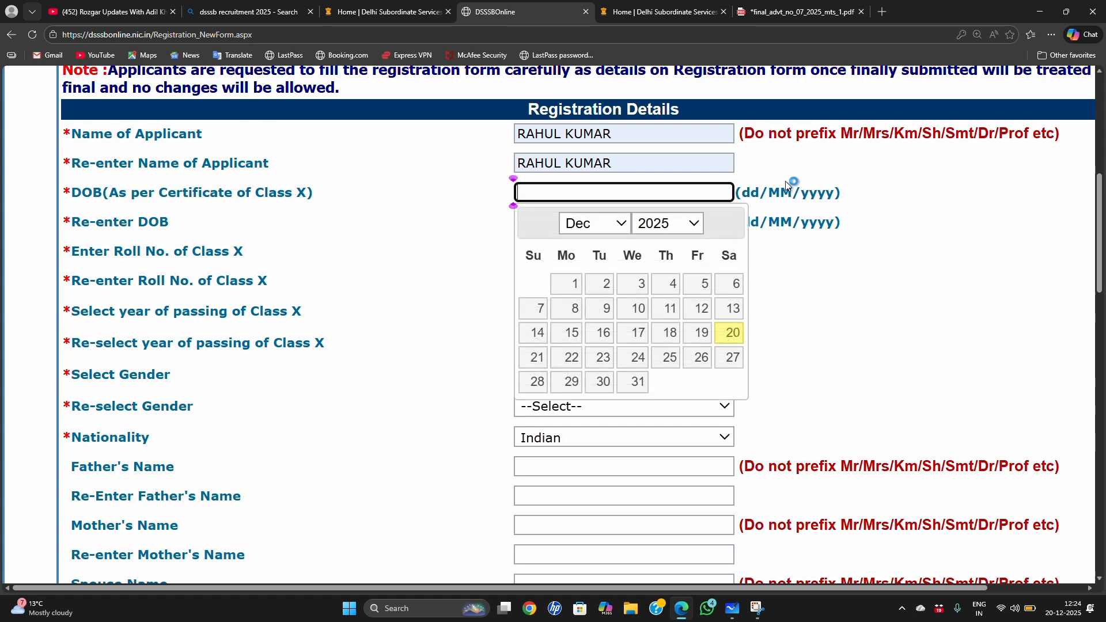
click(693, 224)
scroll(660, 364, up, 1)
scroll(660, 364, up, 3)
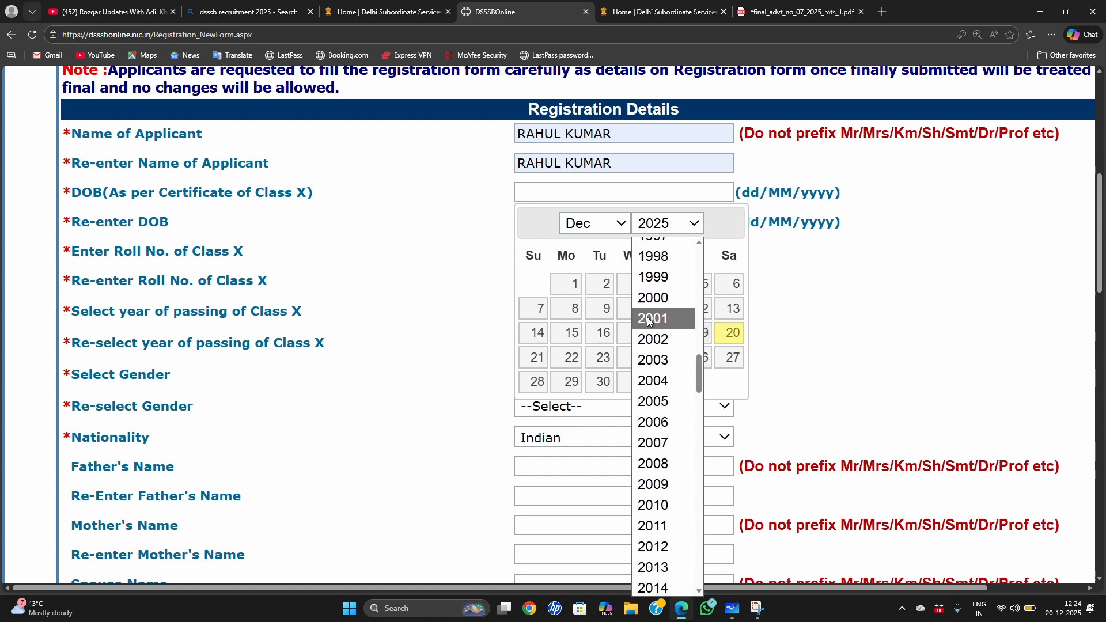
click(663, 341)
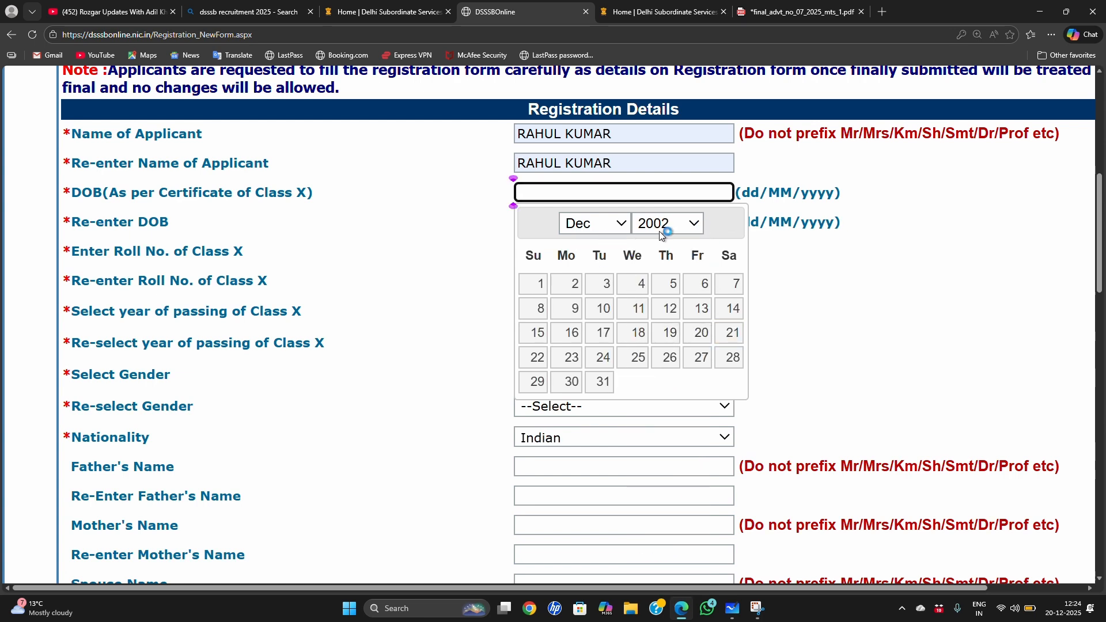
click(621, 224)
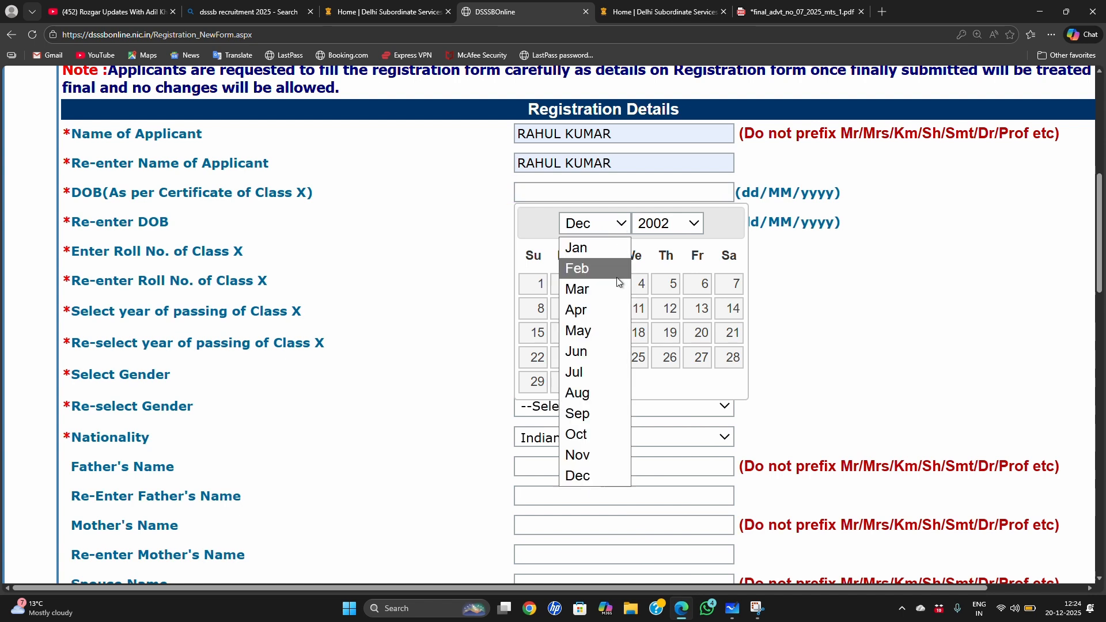
click(588, 295)
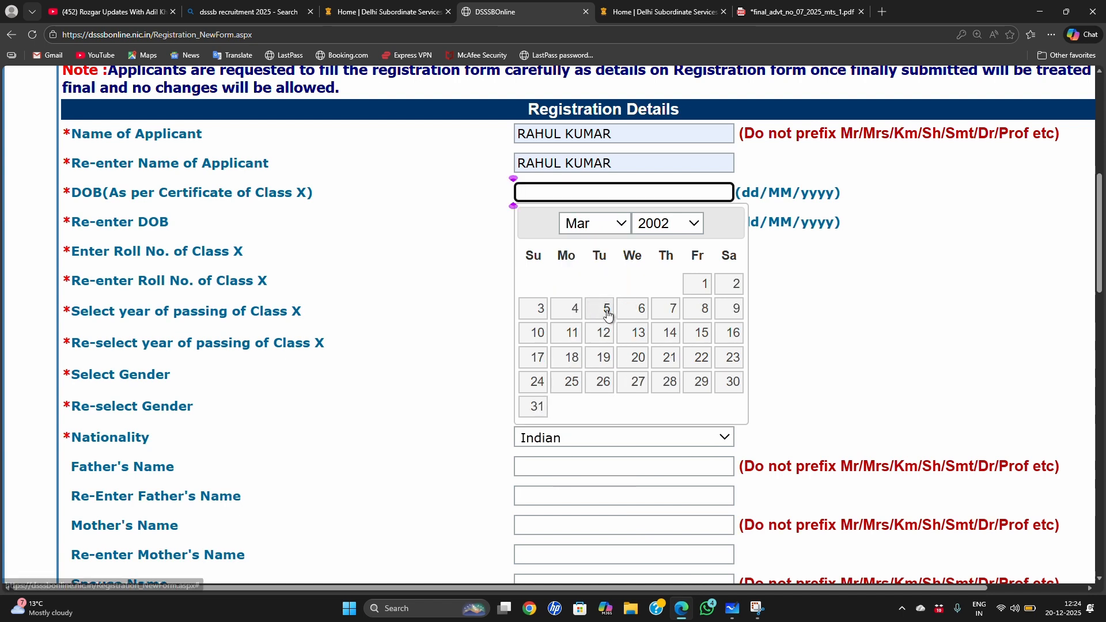
click(605, 314)
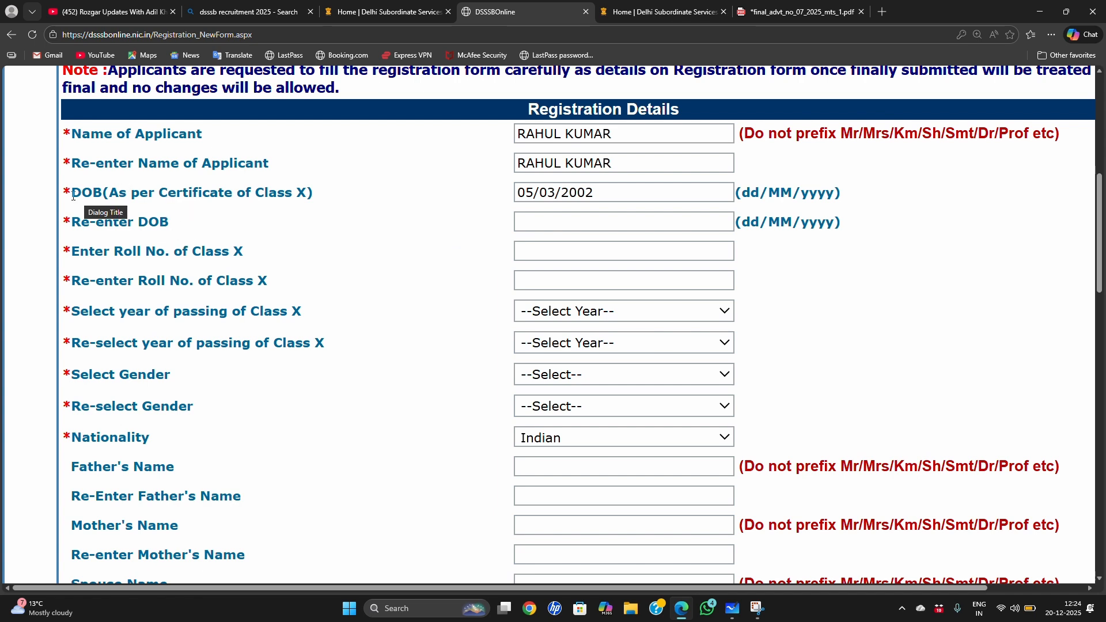
drag(72, 193, 169, 226)
click(195, 222)
click(294, 242)
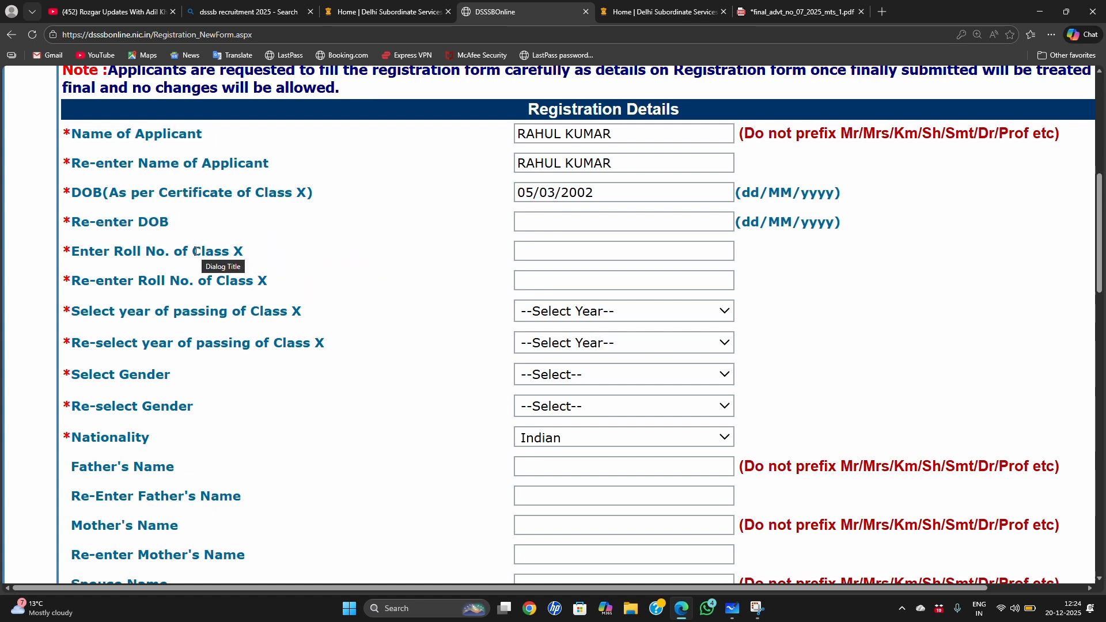
Step: Enter the applicant's Class X roll number in the Registration Details
drag(193, 252, 244, 254)
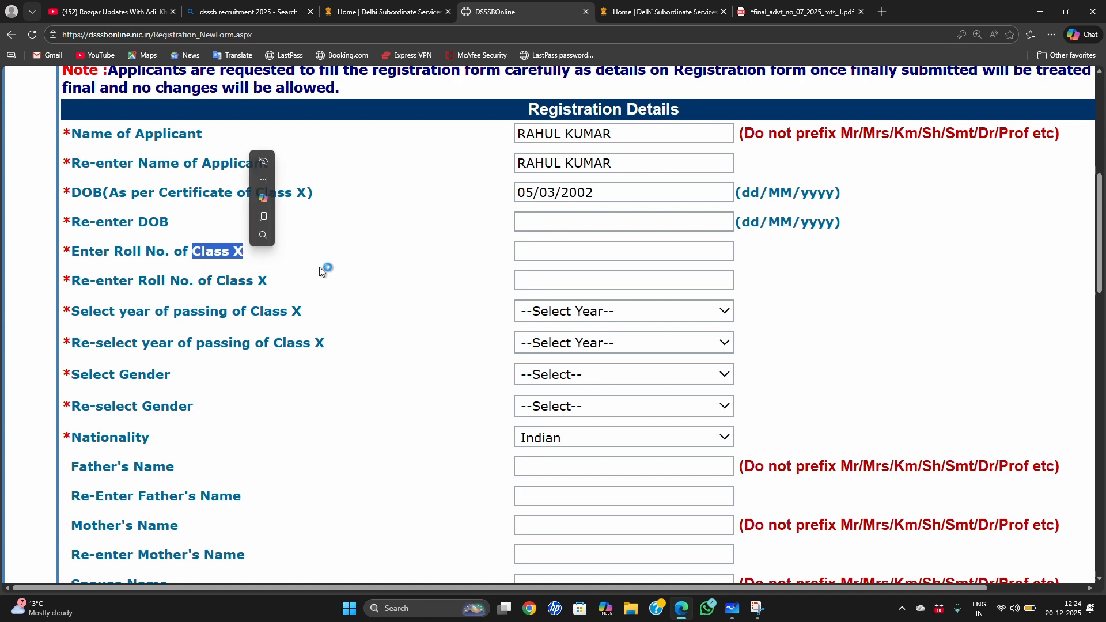
click(499, 277)
click(524, 252)
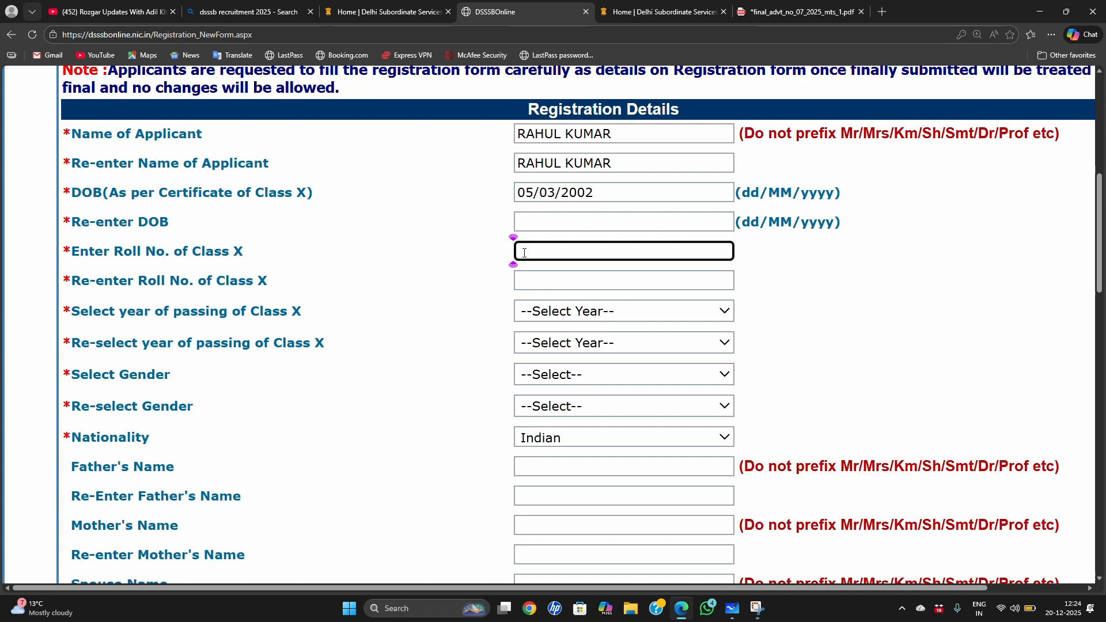
text(1234567)
Step: Read the candidate instructions on logging in after registration and on the ID proof cross-check
scroll(403, 180, up, 5)
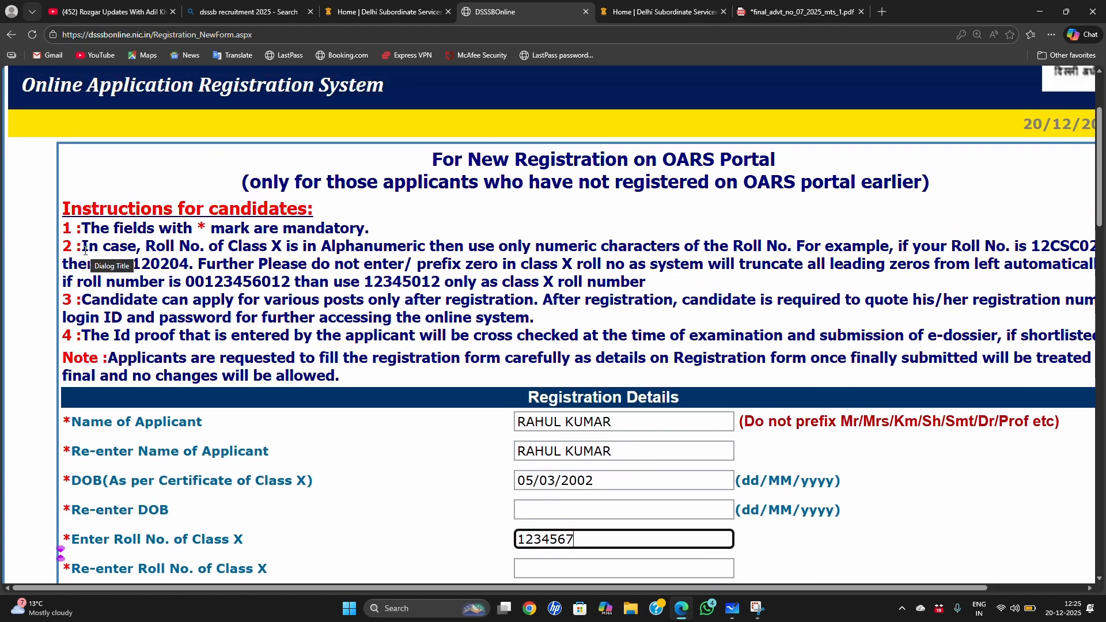
drag(85, 249, 620, 282)
click(406, 441)
scroll(413, 379, down, 4)
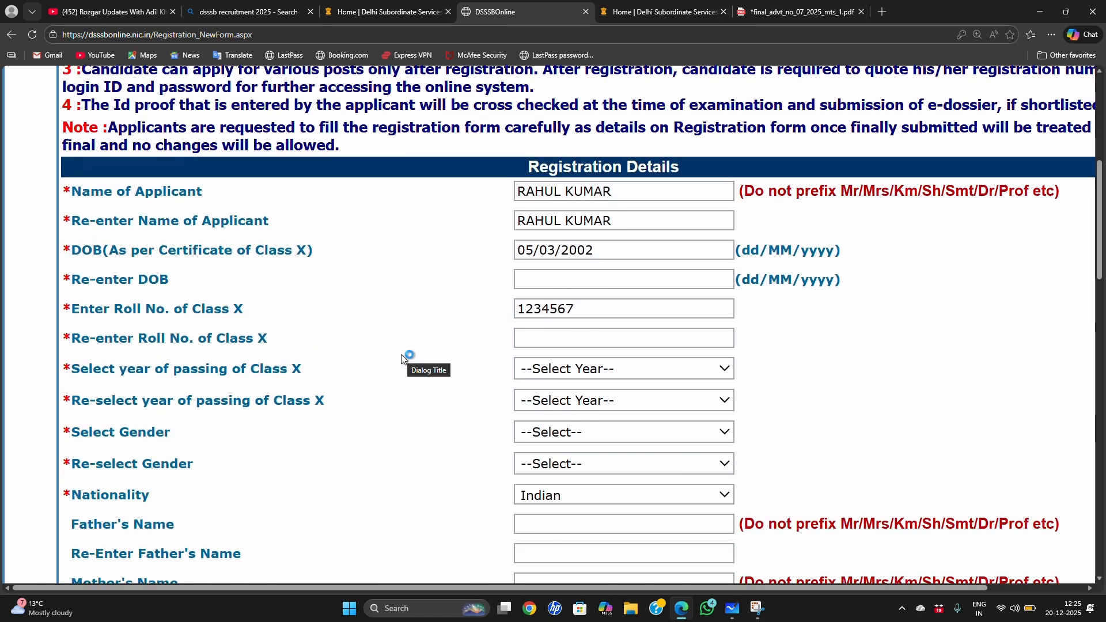
Step: Look over the choices for year of passing of Class X, gender and nationality without changing them
scroll(402, 351, down, 1)
scroll(403, 353, down, 1)
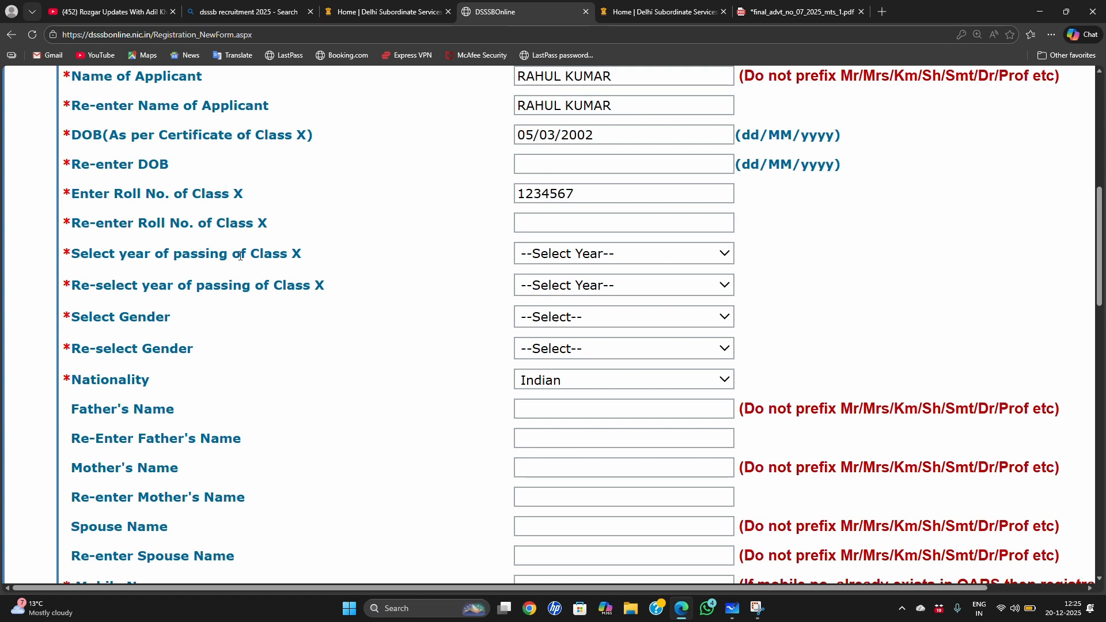
drag(240, 256, 306, 263)
click(359, 298)
click(636, 253)
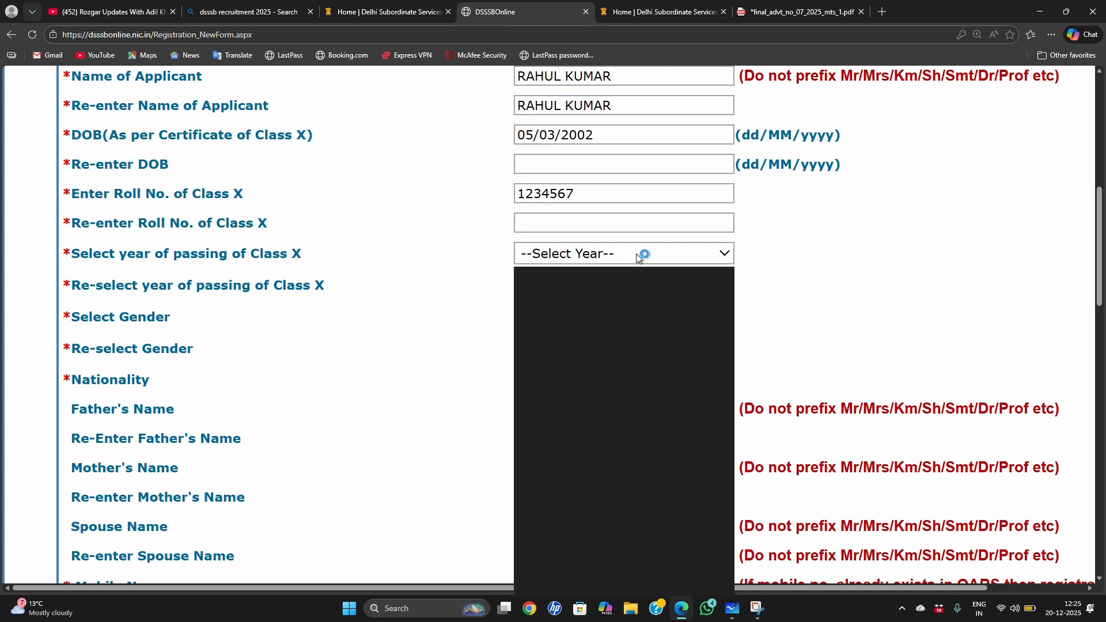
scroll(605, 385, down, 3)
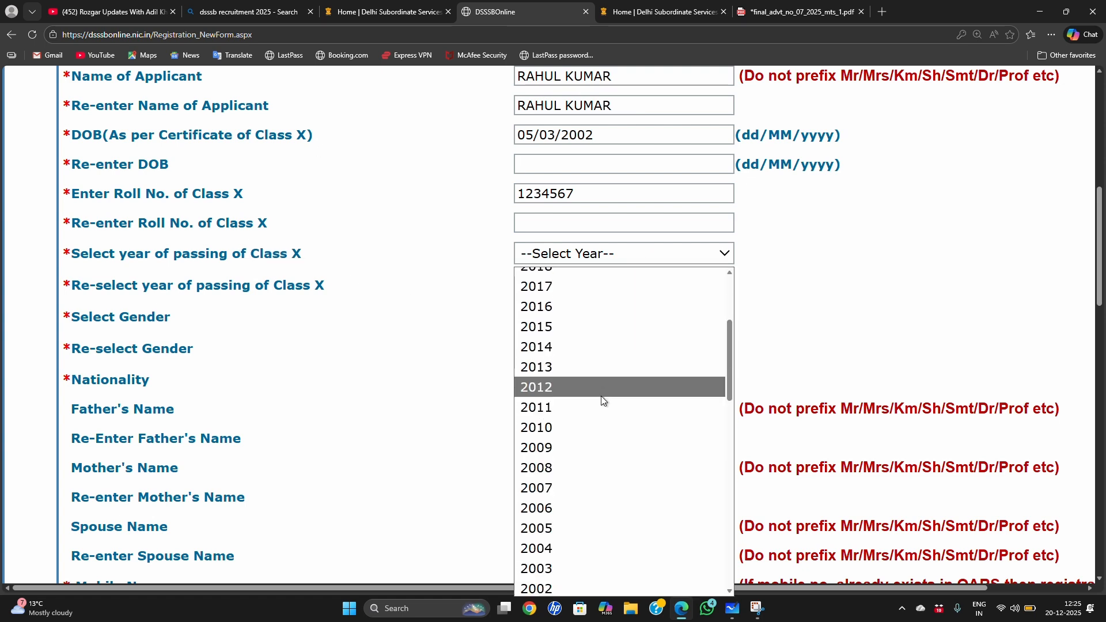
click(455, 372)
scroll(370, 365, down, 2)
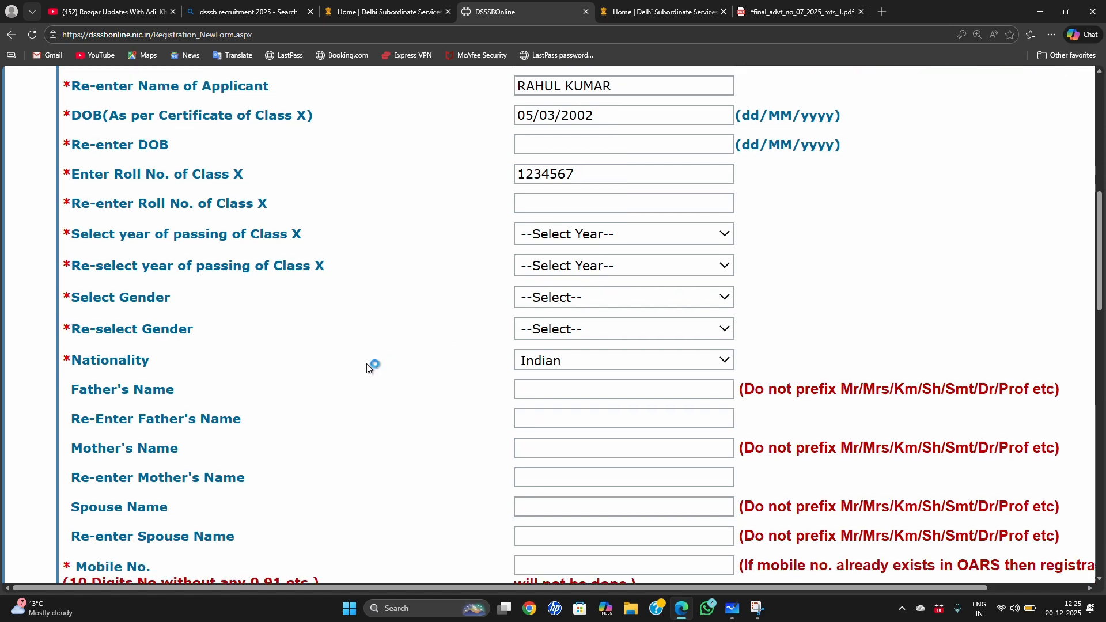
click(627, 212)
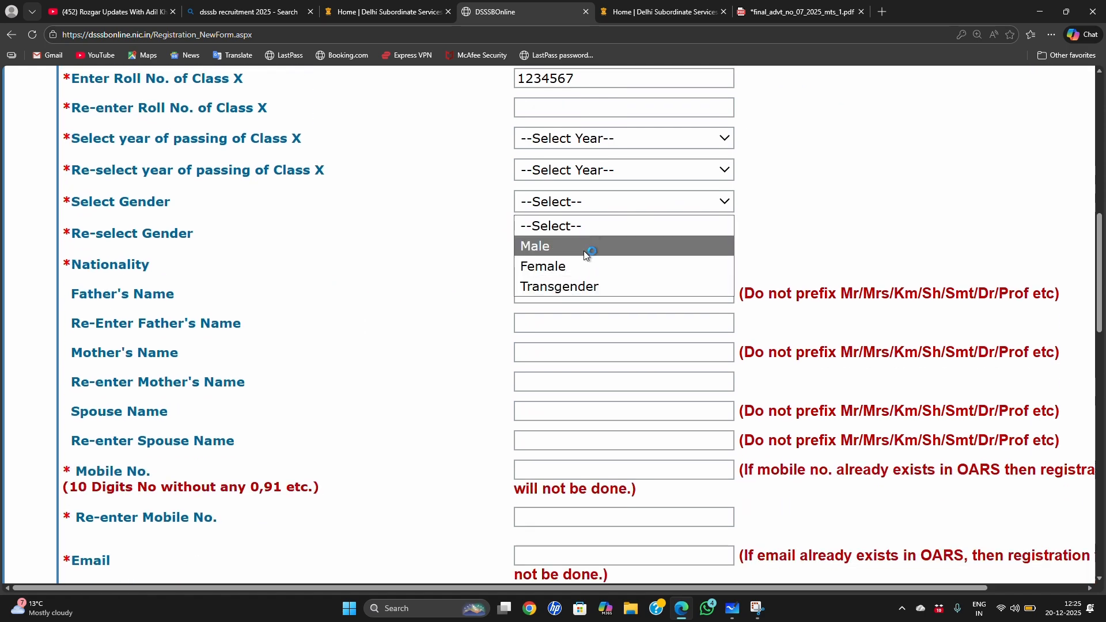
click(426, 271)
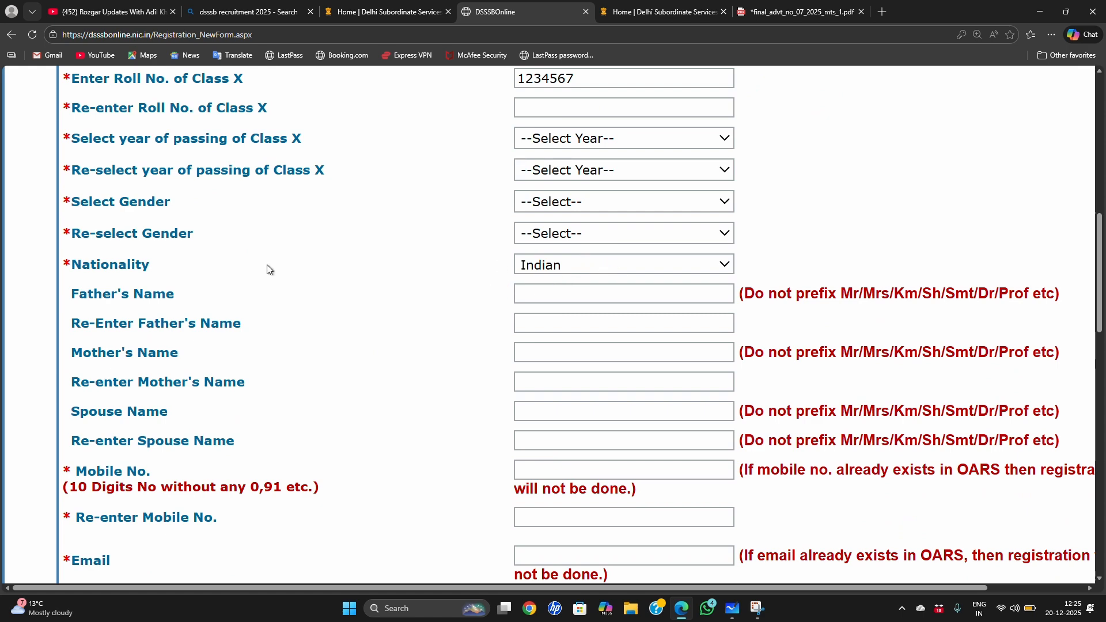
click(581, 265)
click(458, 279)
scroll(438, 288, down, 3)
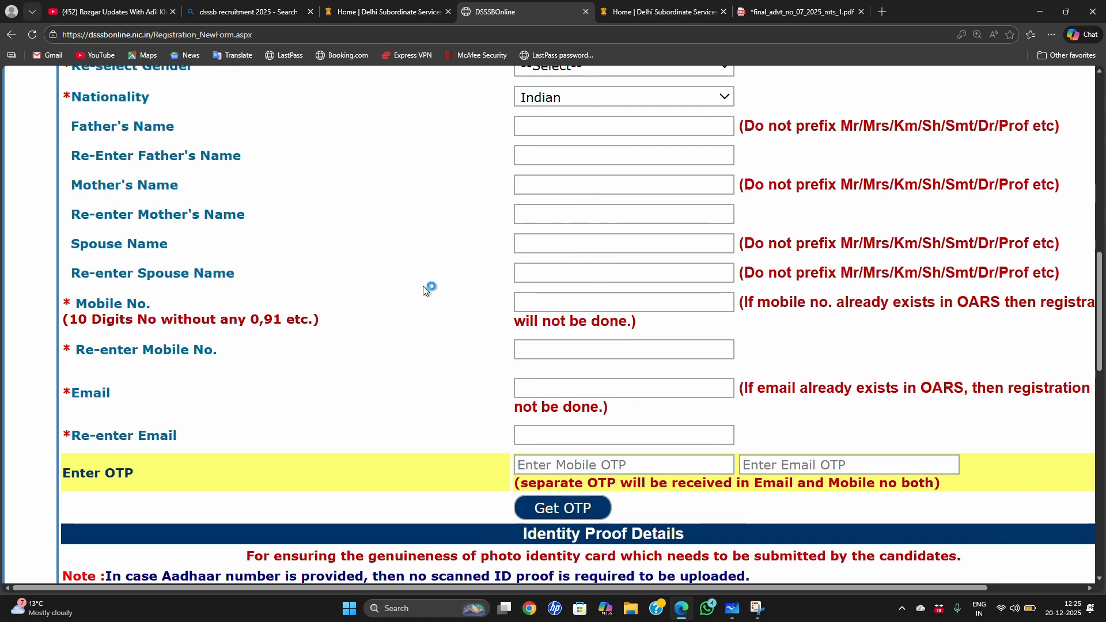
Step: Review the father's, mother's and spouse name fields, consulting the spouse name note in Microsoft Whiteboard before returning to the form
click(533, 123)
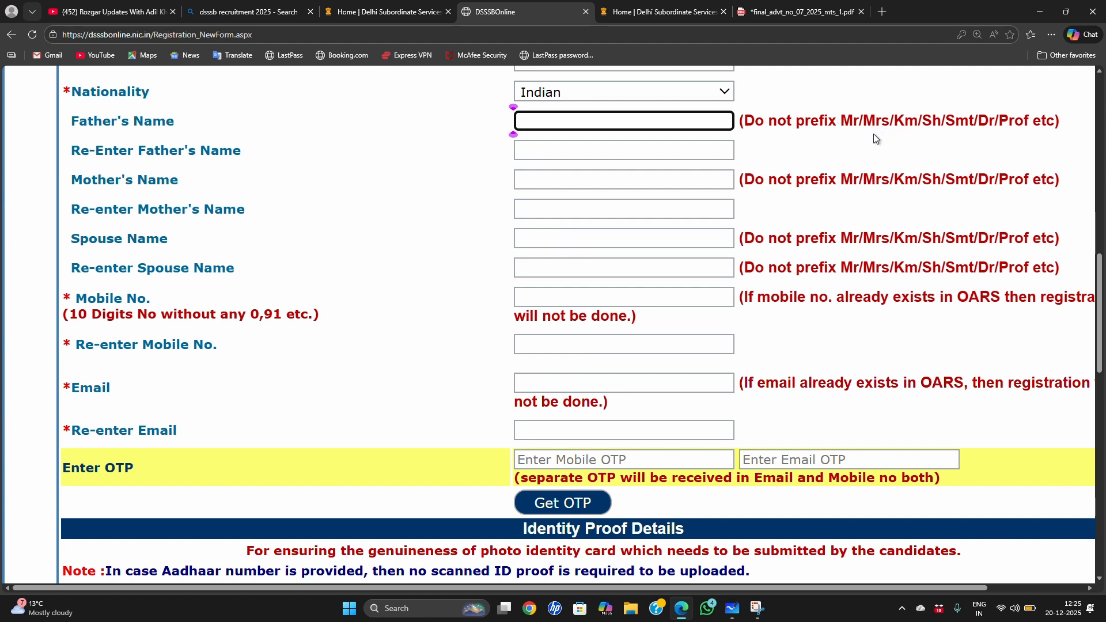
click(610, 149)
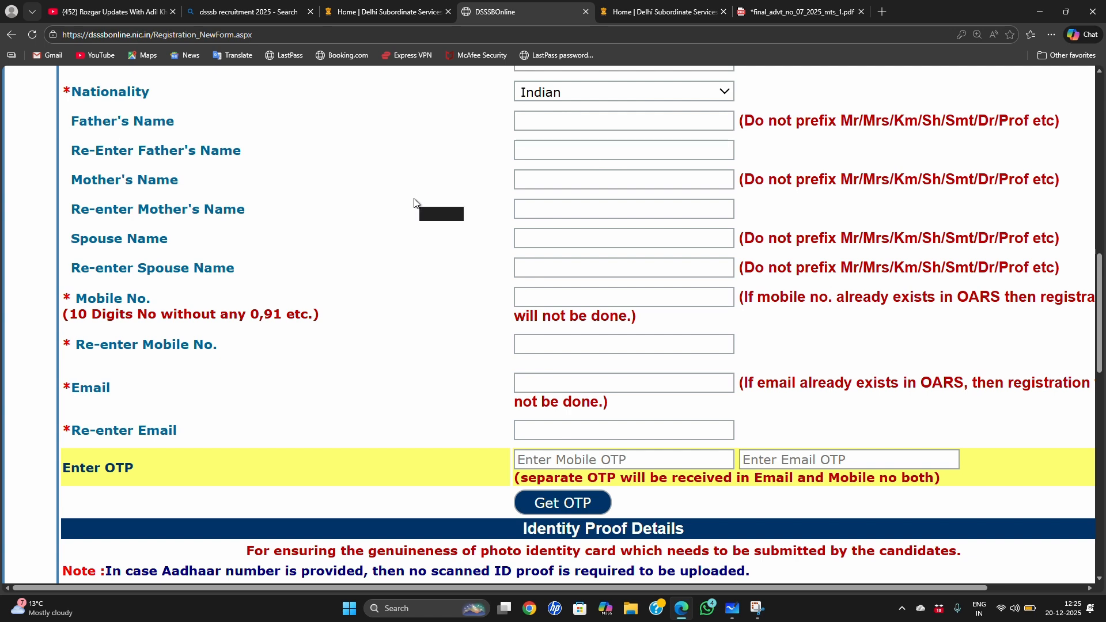
click(551, 172)
click(535, 214)
click(377, 253)
drag(90, 239, 214, 253)
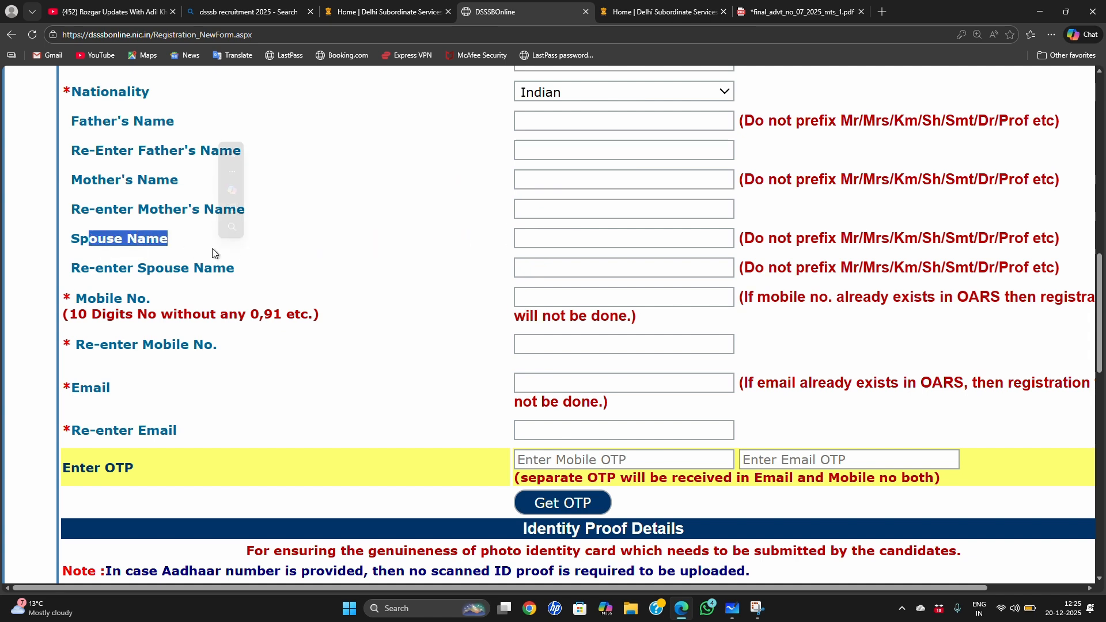
click(336, 257)
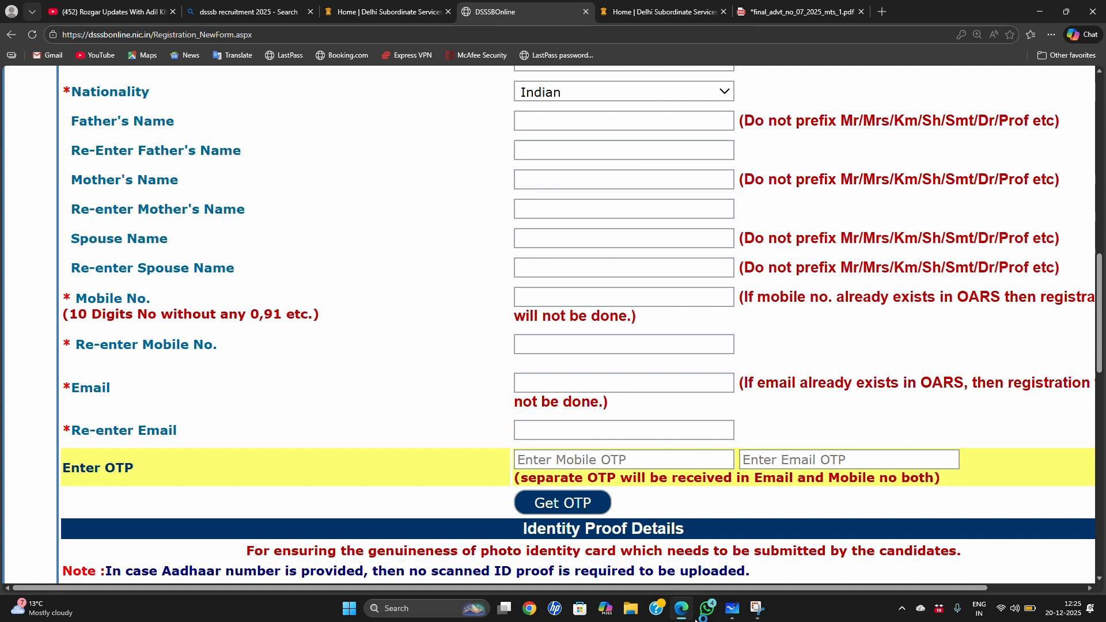
click(733, 612)
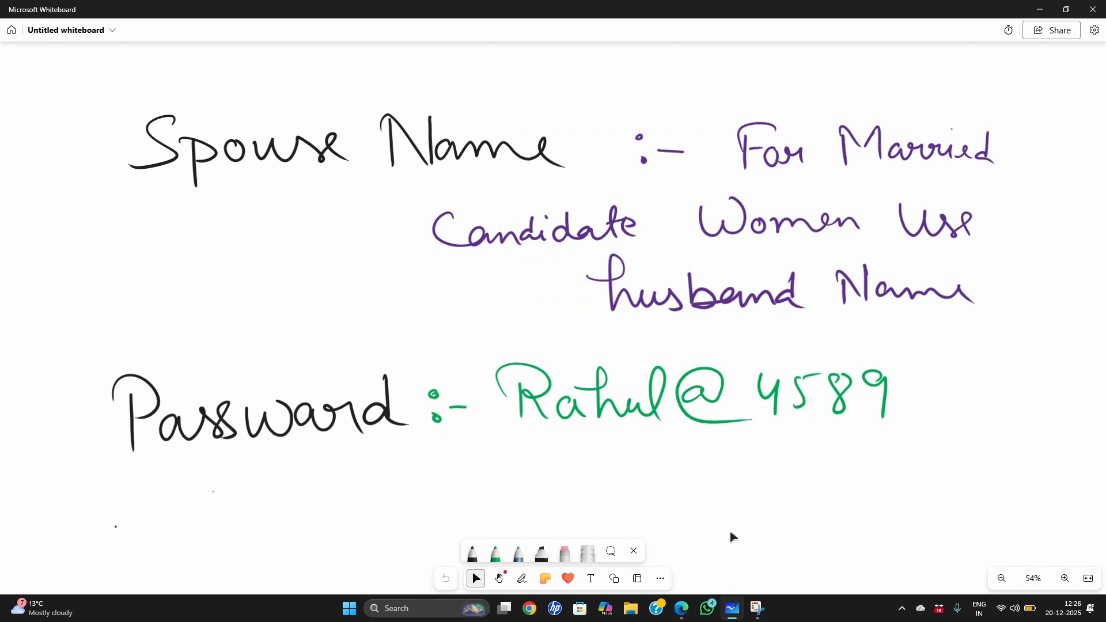
click(681, 609)
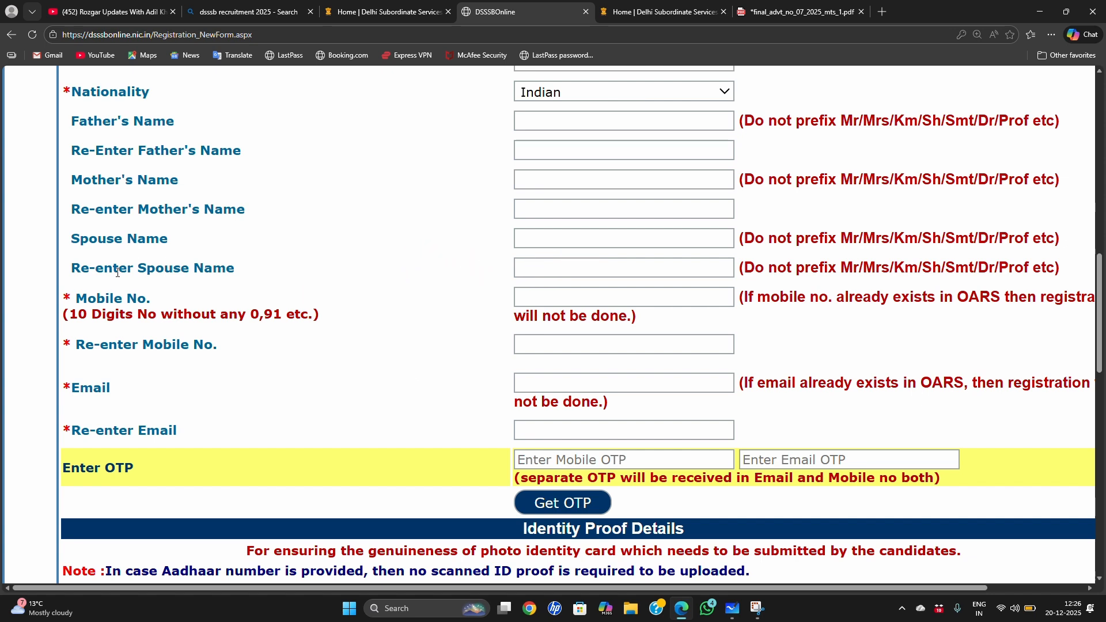
Step: Examine the mobile number, email and OTP fields of the registration form
double_click(109, 299)
click(264, 350)
scroll(637, 328, down, 1)
scroll(202, 313, down, 1)
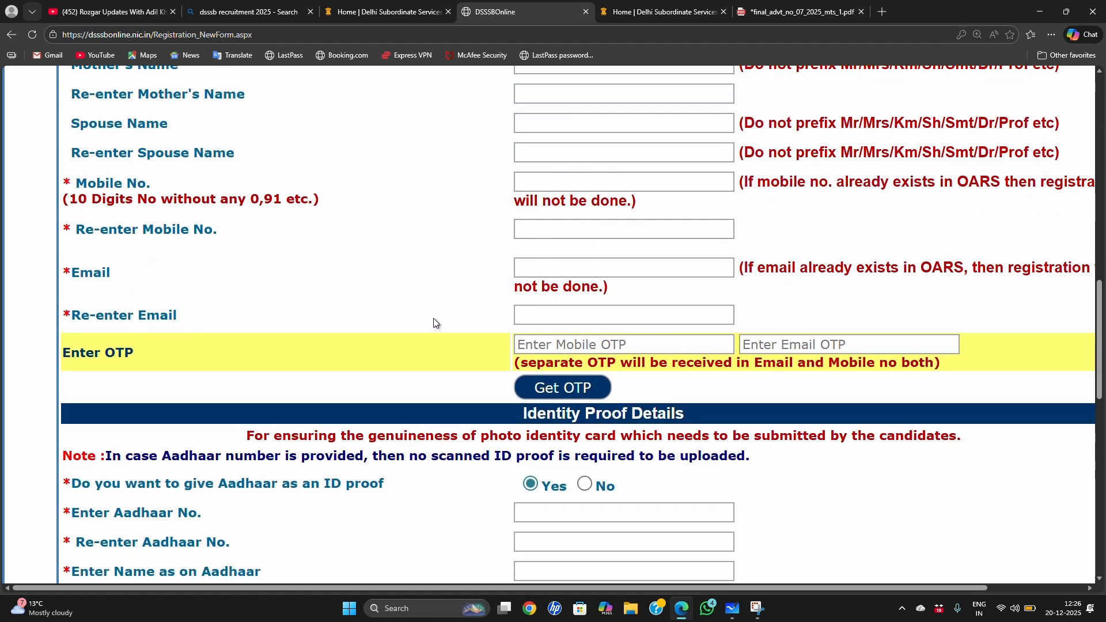
scroll(282, 295, down, 2)
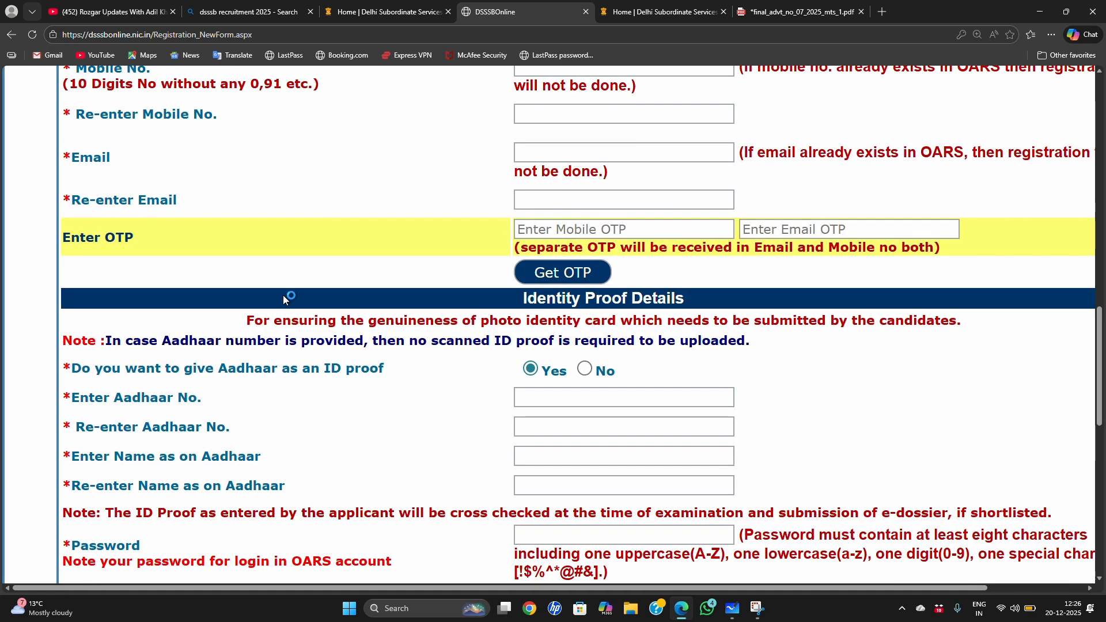
drag(81, 237, 137, 240)
click(197, 279)
click(562, 272)
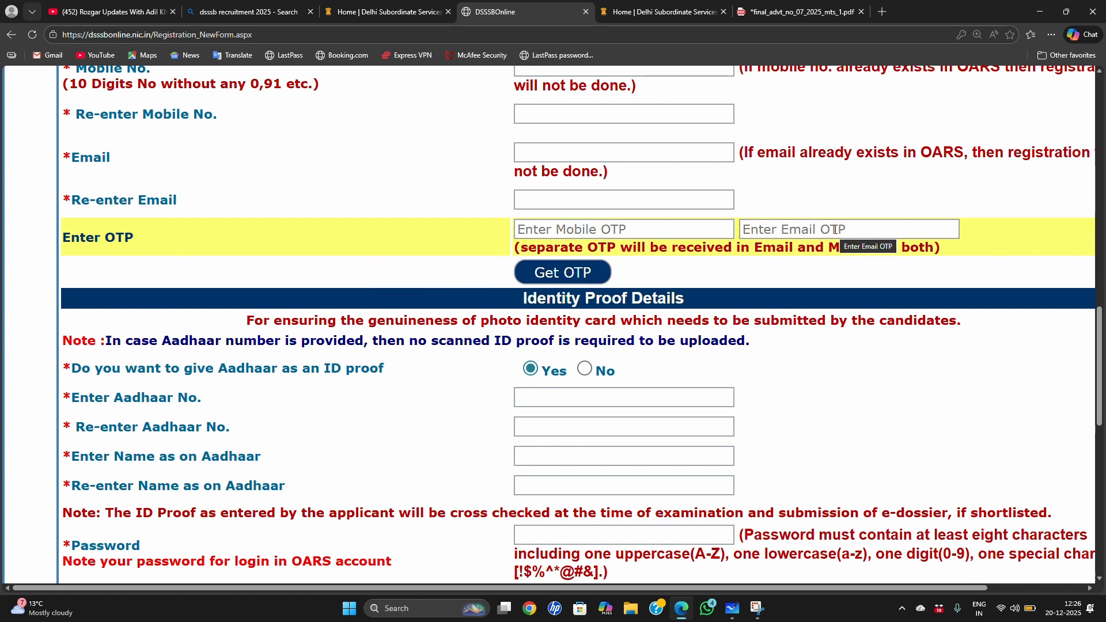
scroll(743, 279, down, 3)
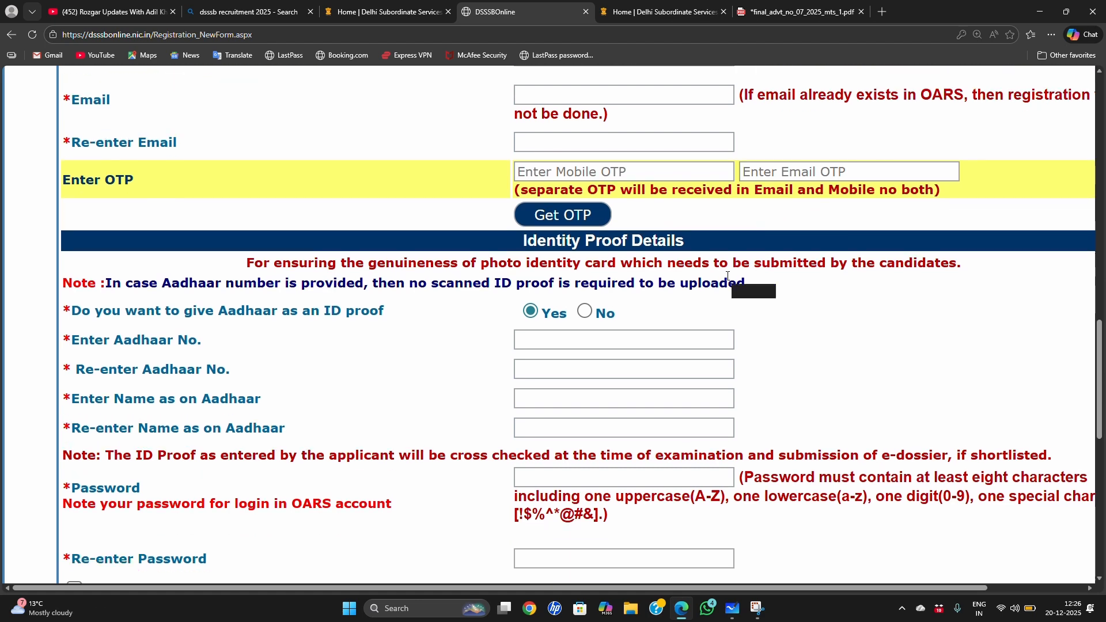
Step: Choose No for giving Aadhaar as an ID proof and check the alternative ID proof types
scroll(734, 271, down, 1)
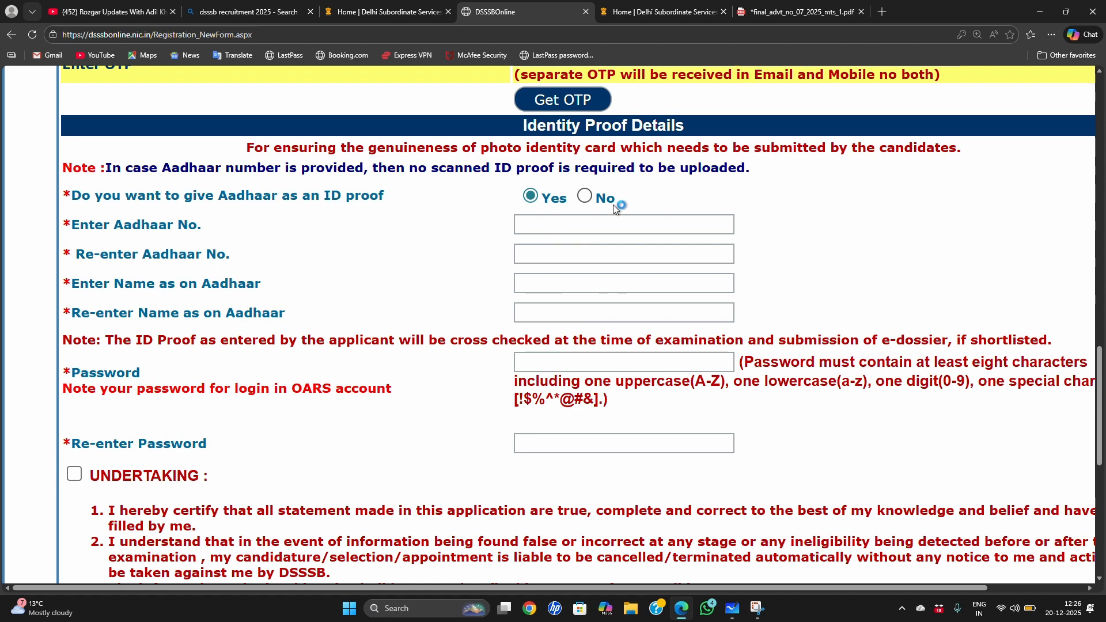
click(585, 199)
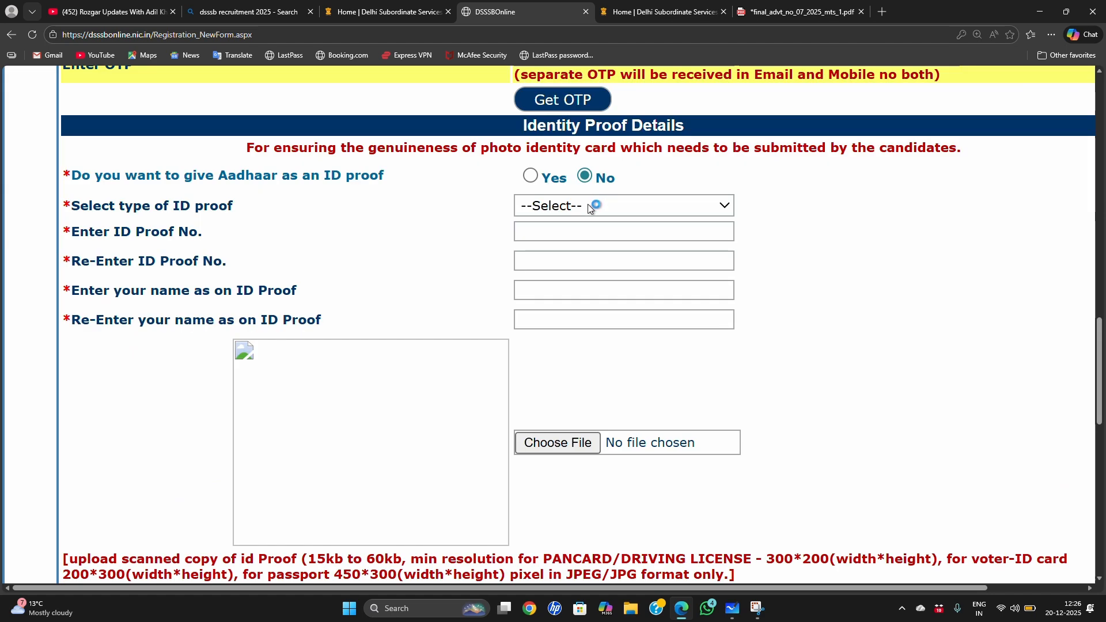
click(674, 207)
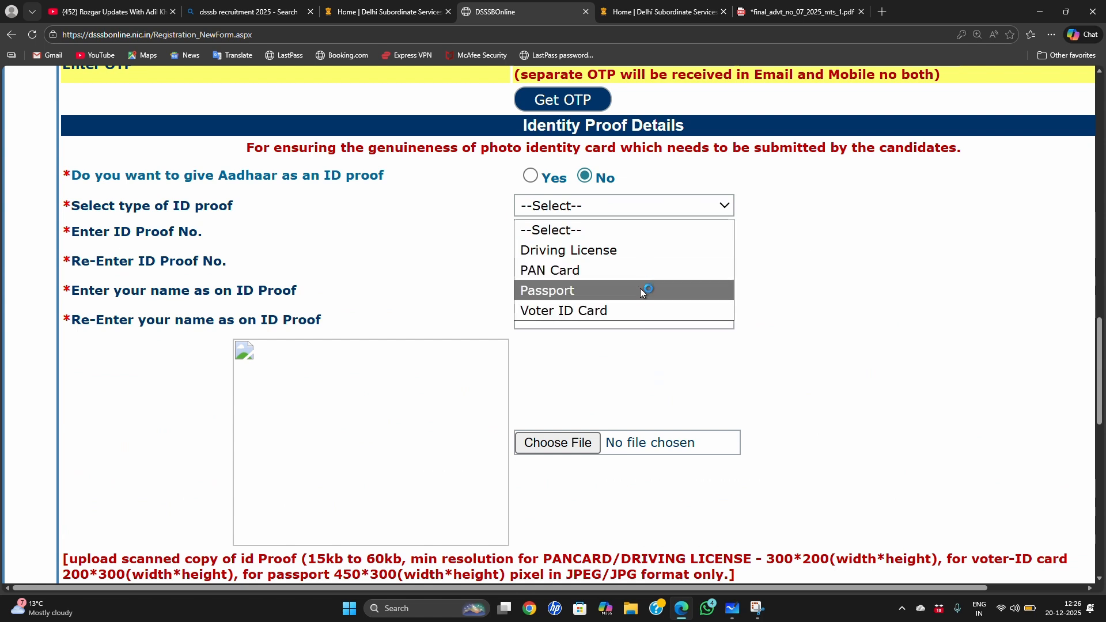
click(851, 340)
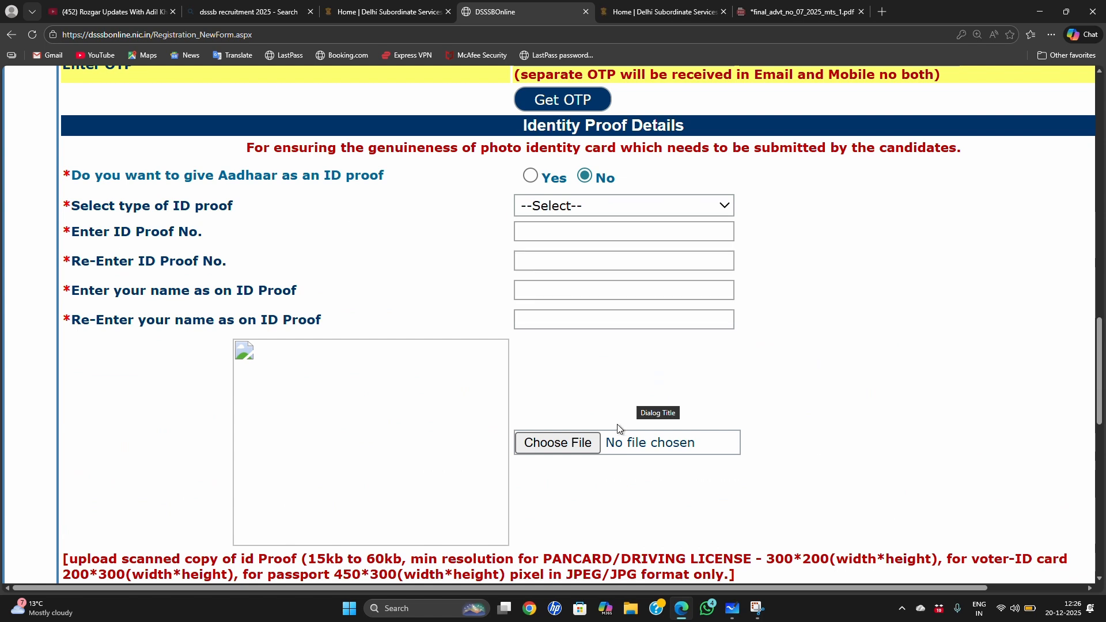
Step: Read the file size, resolution and format requirements for uploading the scanned ID proof
scroll(609, 417, down, 2)
drag(195, 445, 723, 464)
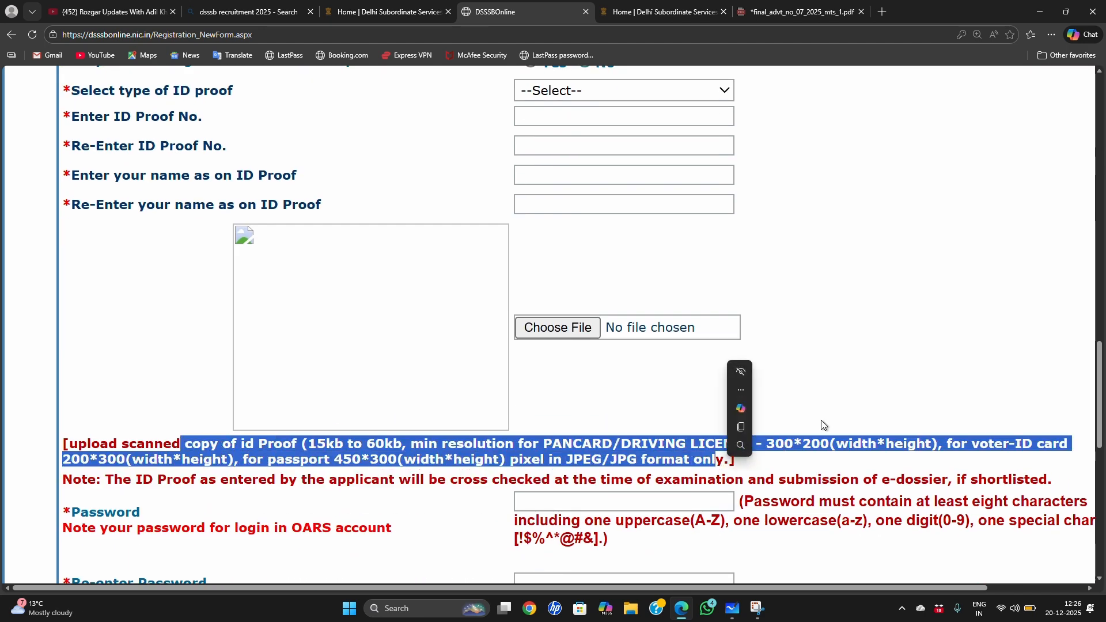
click(902, 409)
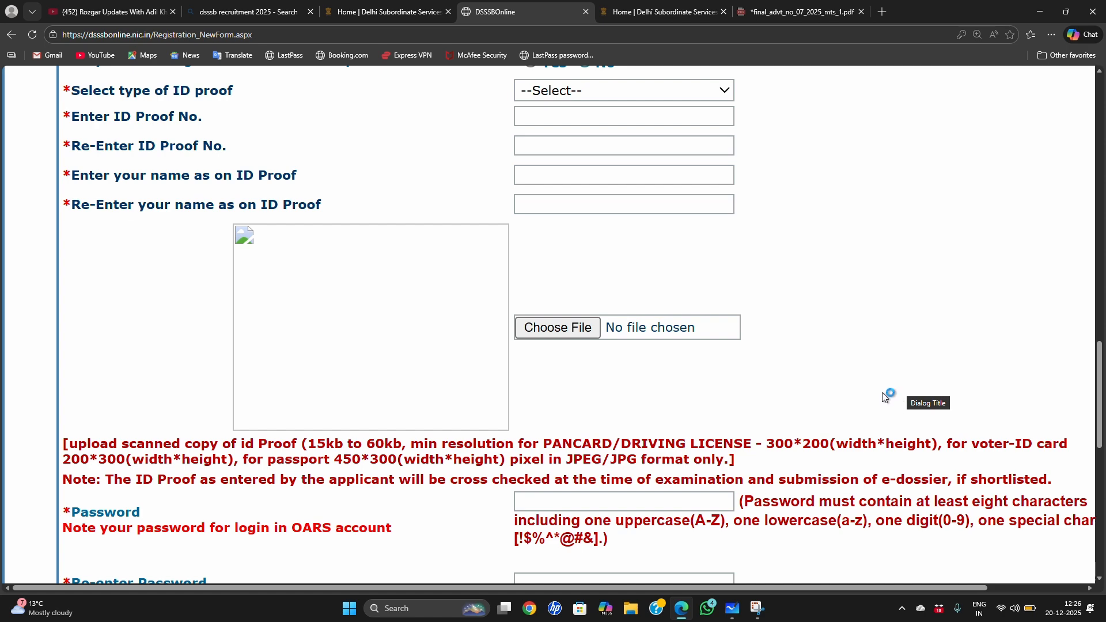
Step: Choose Yes for giving Aadhaar as an ID proof and go through the Aadhaar number and name entry fields
scroll(691, 414, up, 1)
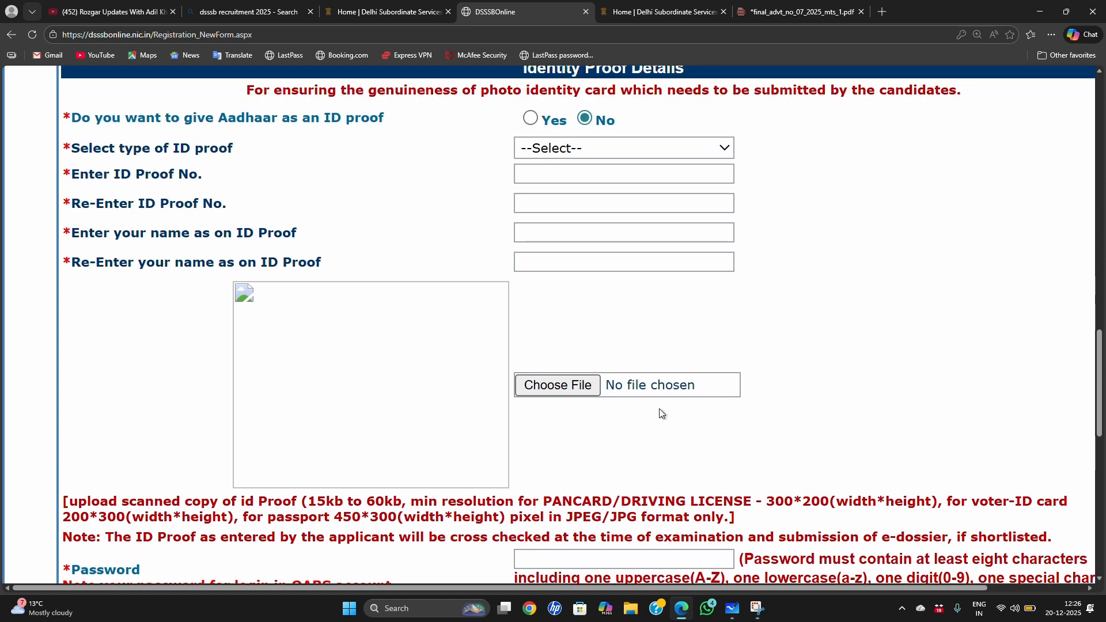
scroll(647, 359, up, 1)
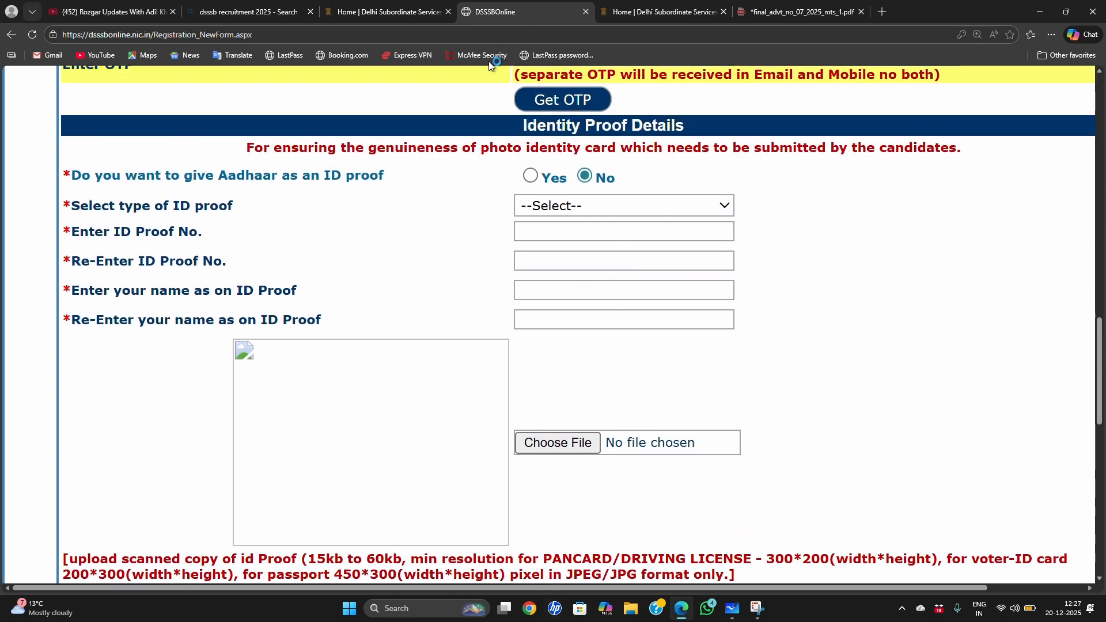
click(530, 176)
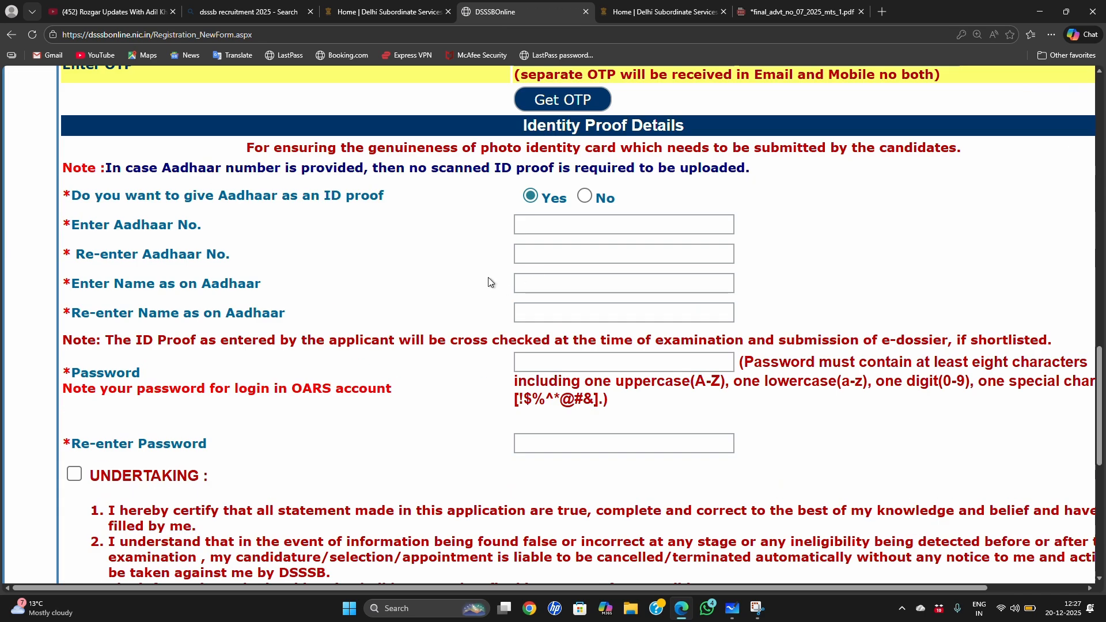
click(590, 224)
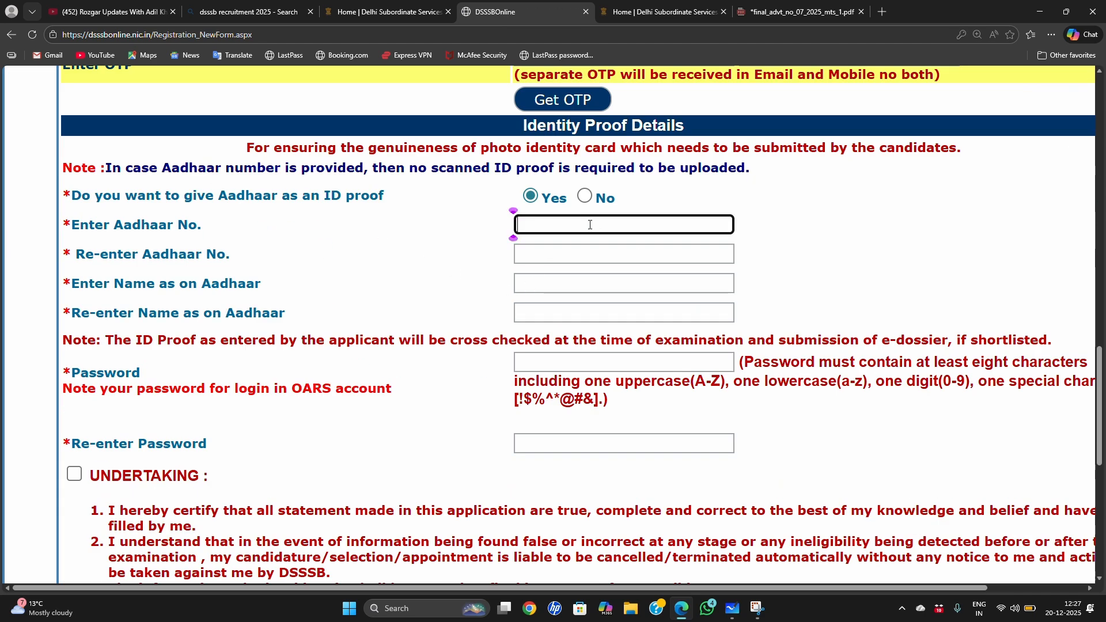
click(580, 255)
click(436, 276)
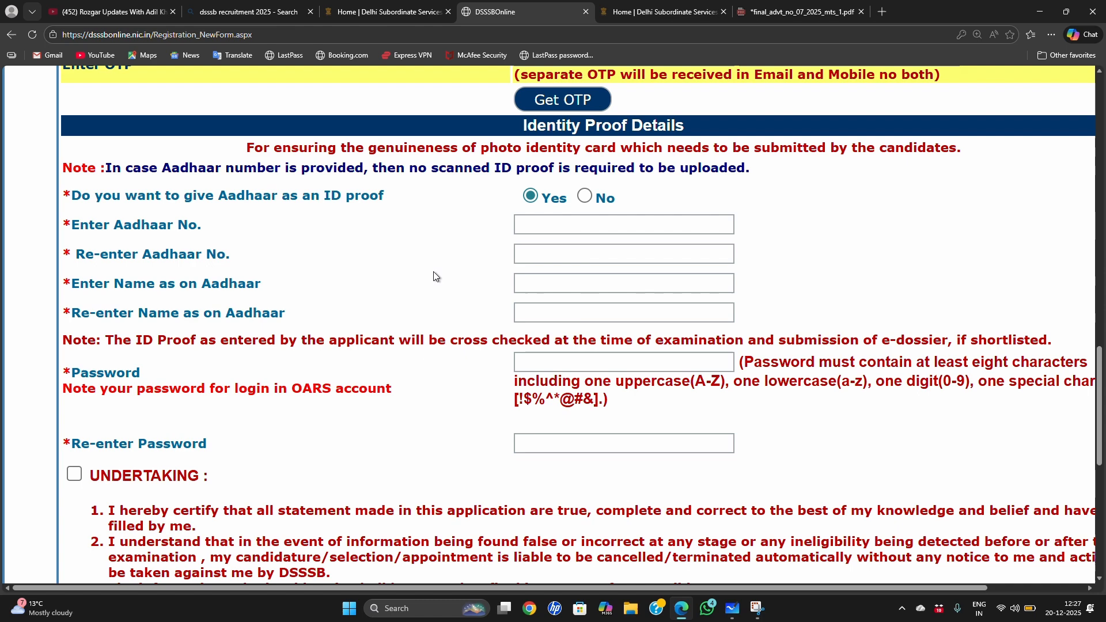
click(560, 285)
click(562, 306)
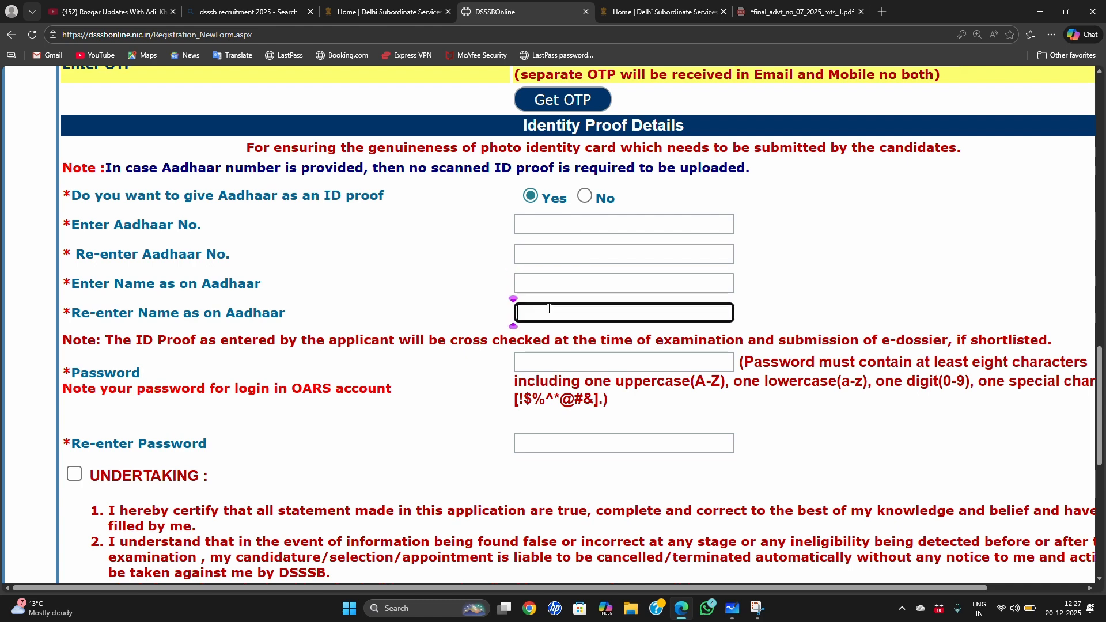
click(433, 288)
Step: Review the password rules and re-entry field, consulting the sample password note in Microsoft Whiteboard before returning to the form
scroll(569, 270, down, 1)
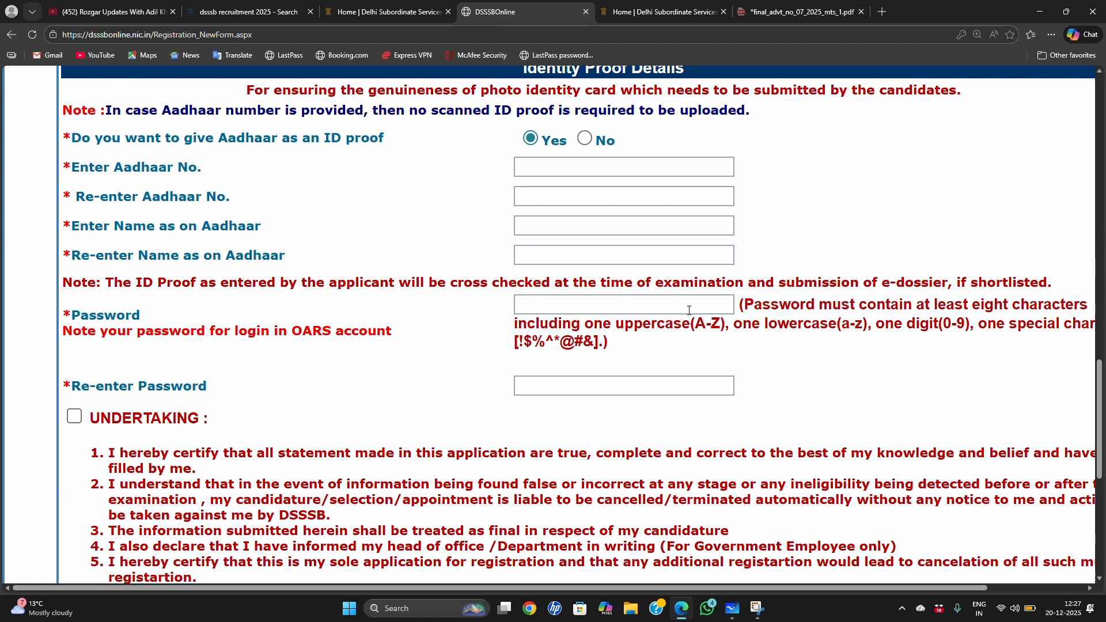
drag(742, 304, 940, 369)
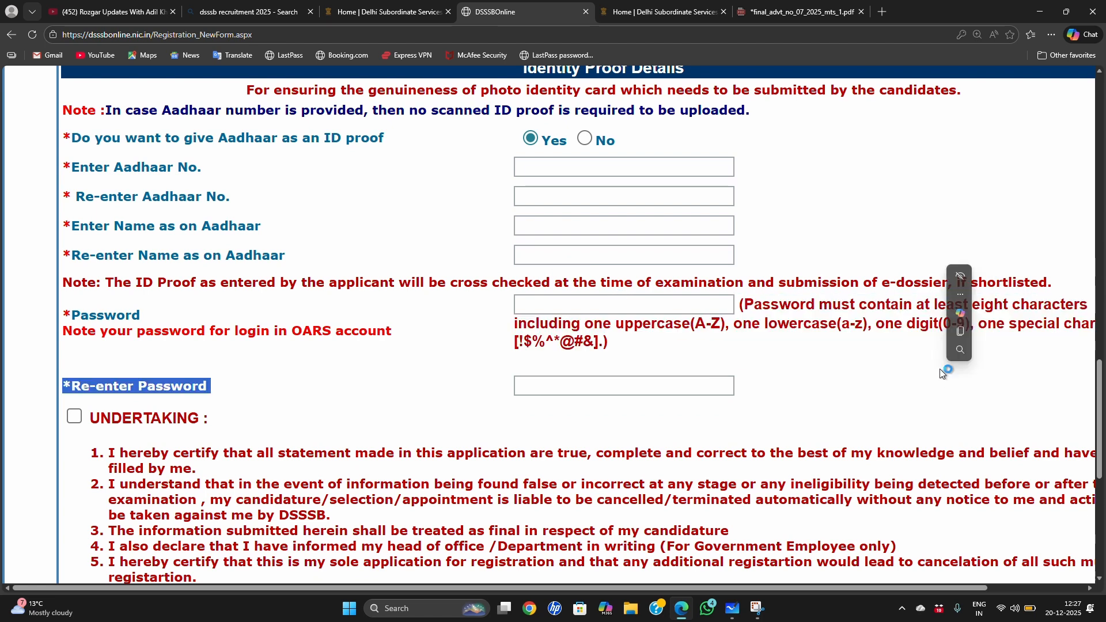
click(730, 614)
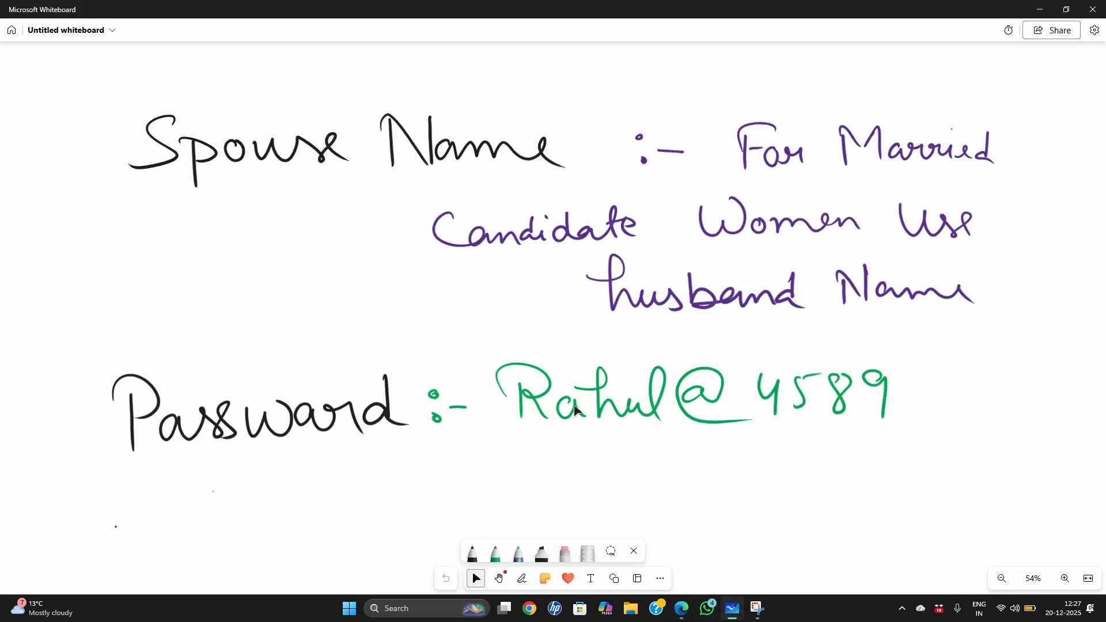
click(544, 419)
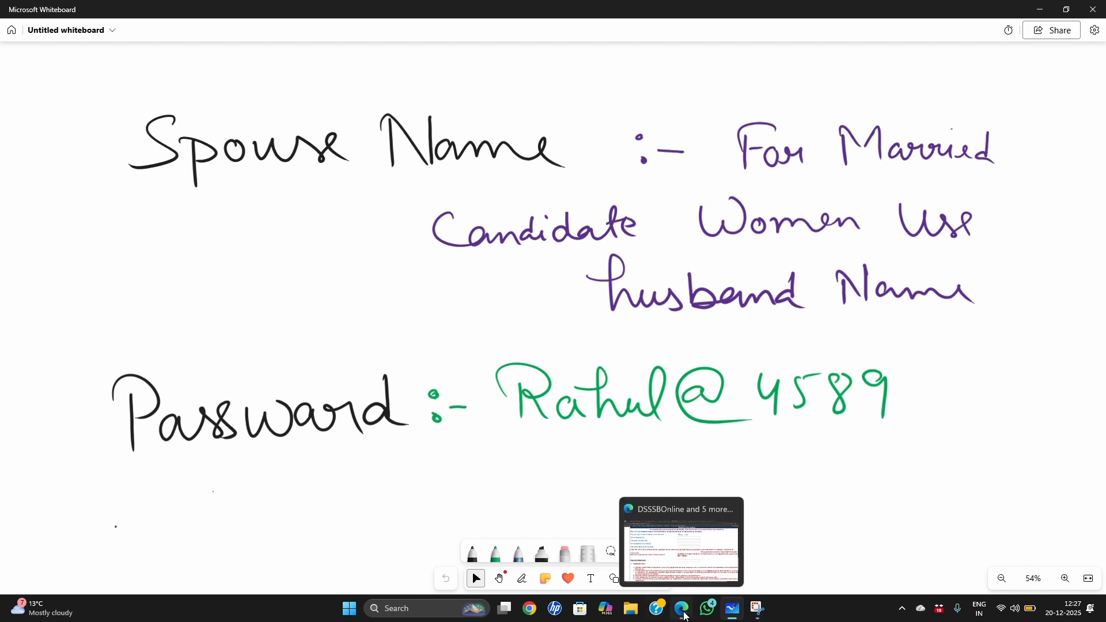
click(681, 547)
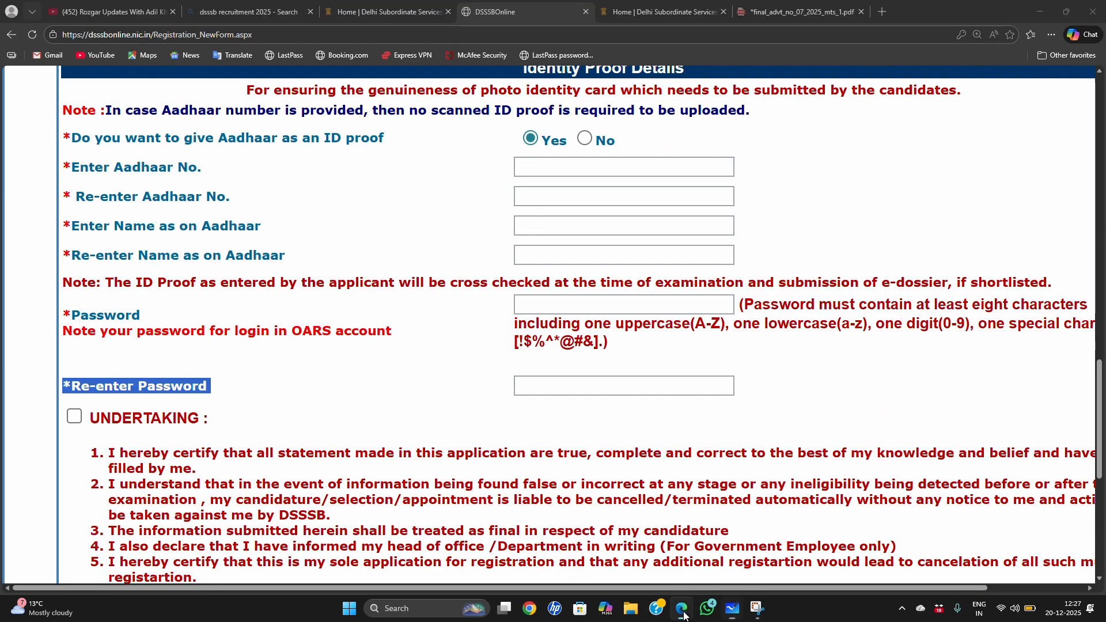
click(592, 389)
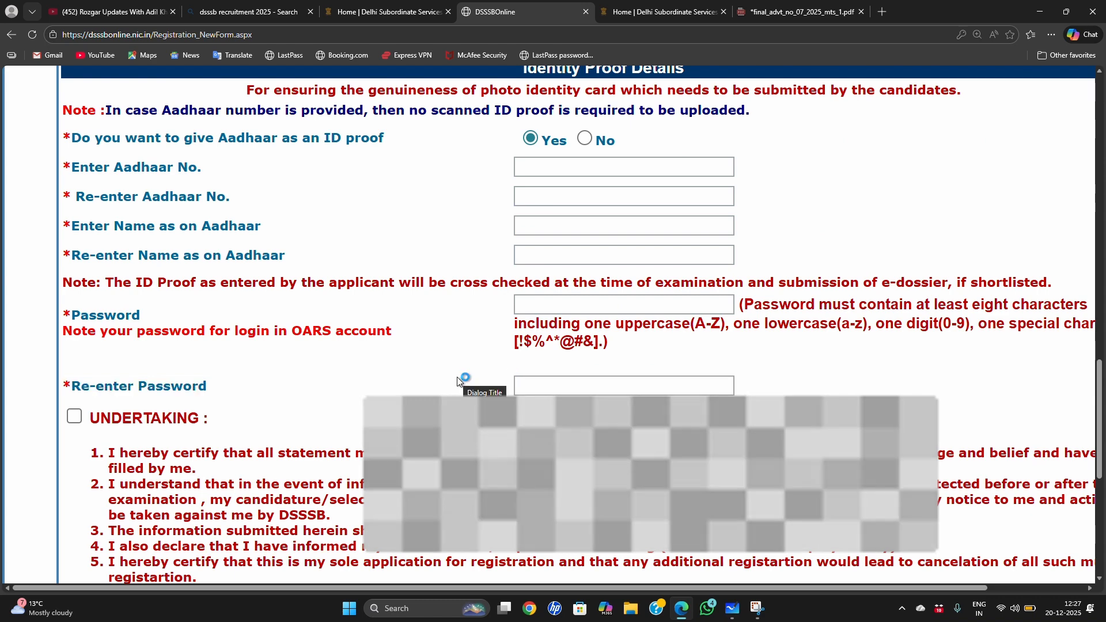
Step: Read the undertaking, the preview verification statement and the submission section at the end of the registration form
scroll(397, 380, down, 3)
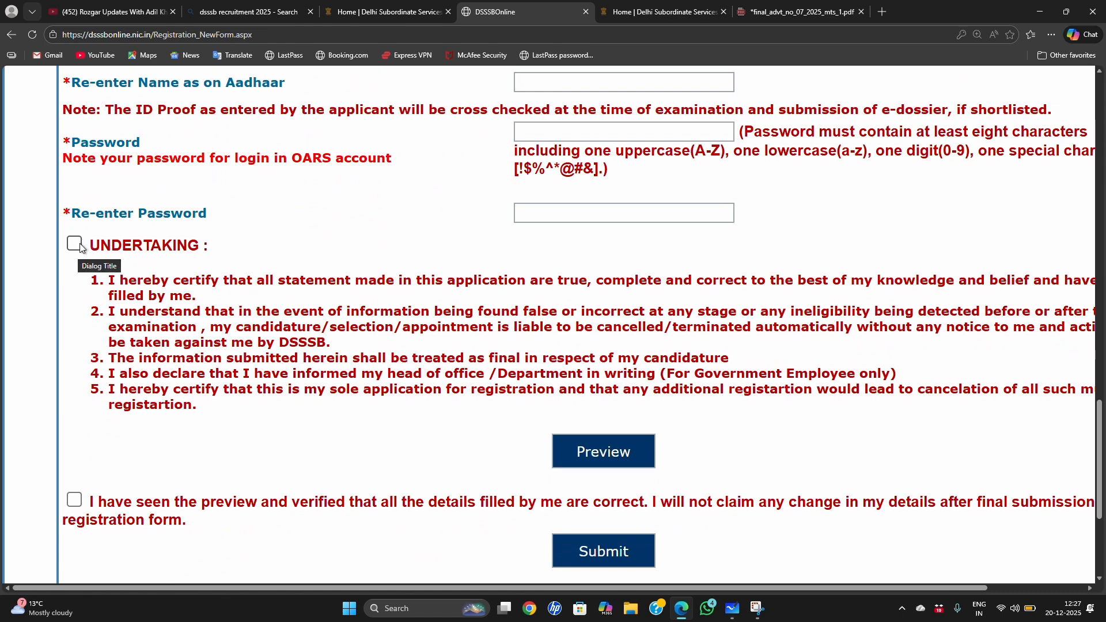
scroll(371, 294, down, 1)
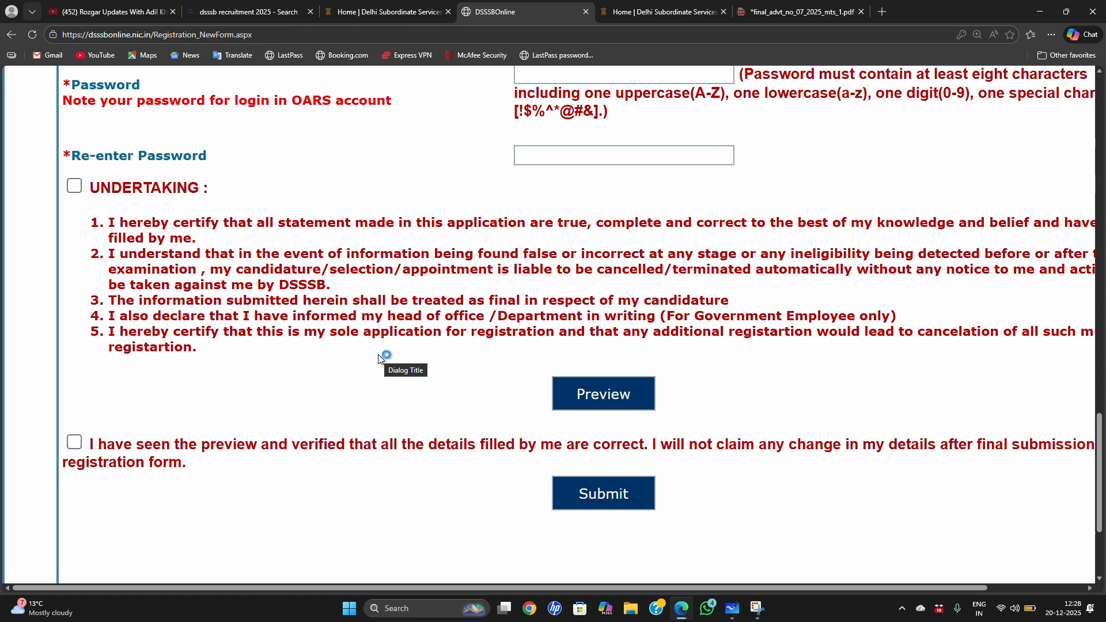
scroll(384, 398, down, 1)
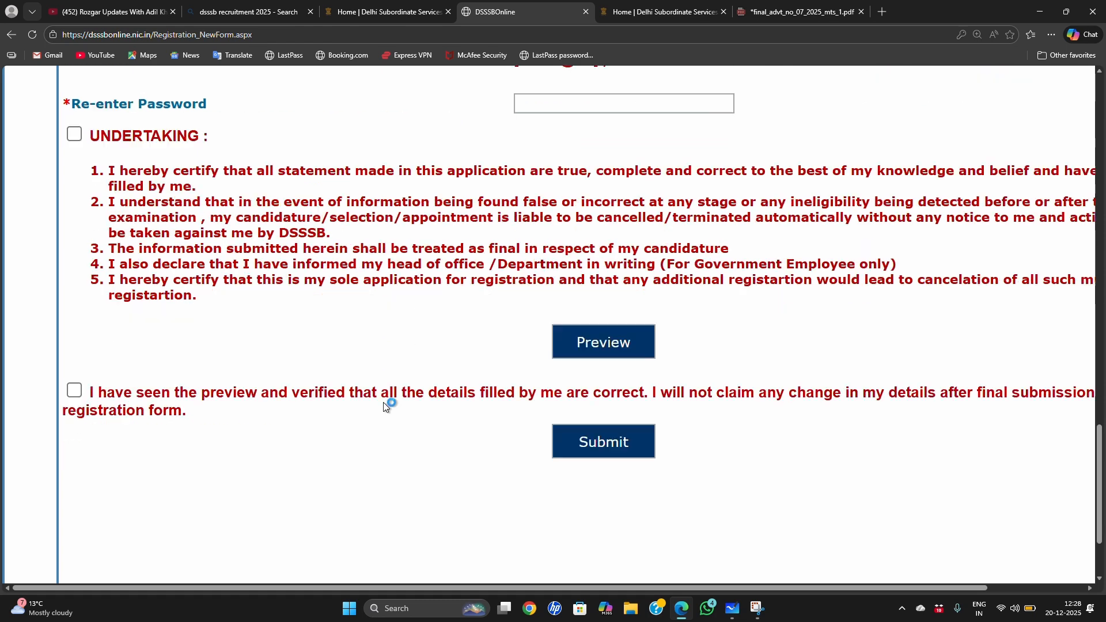
scroll(386, 406, down, 1)
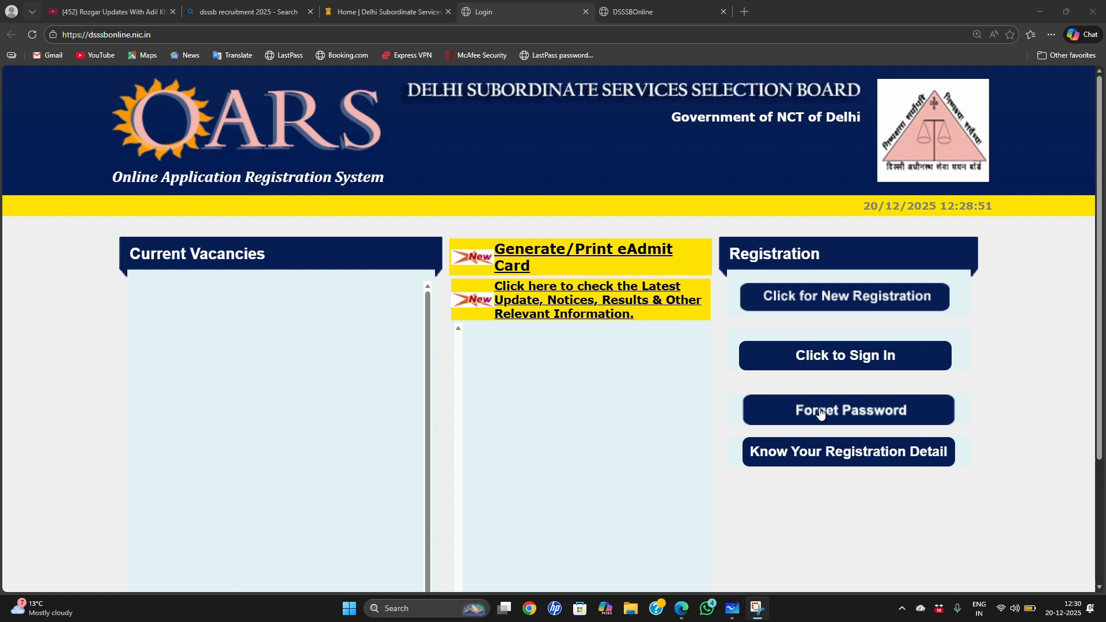
Step: Open the registered user sign-in form and check its Xth roll number and Xth passing year fields
click(850, 360)
scroll(849, 360, down, 2)
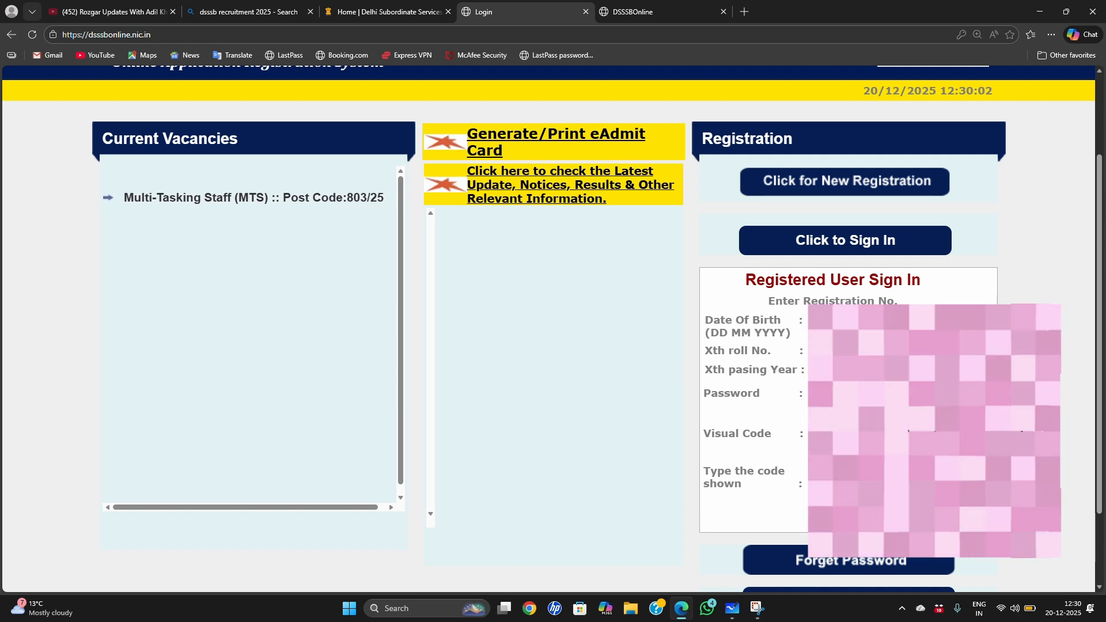
drag(717, 350, 751, 351)
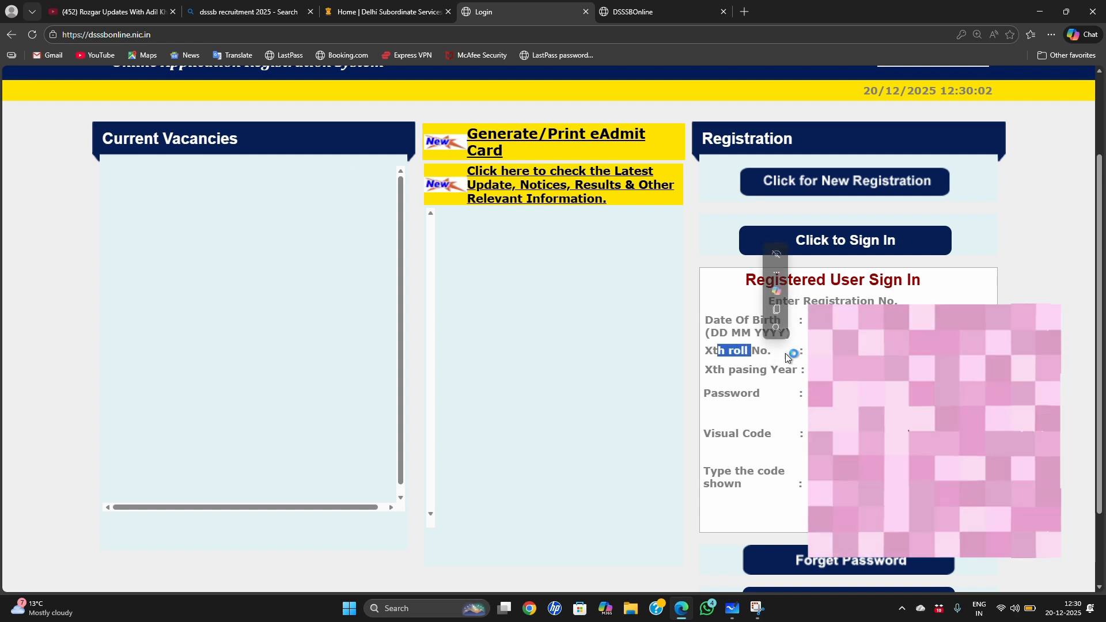
click(787, 357)
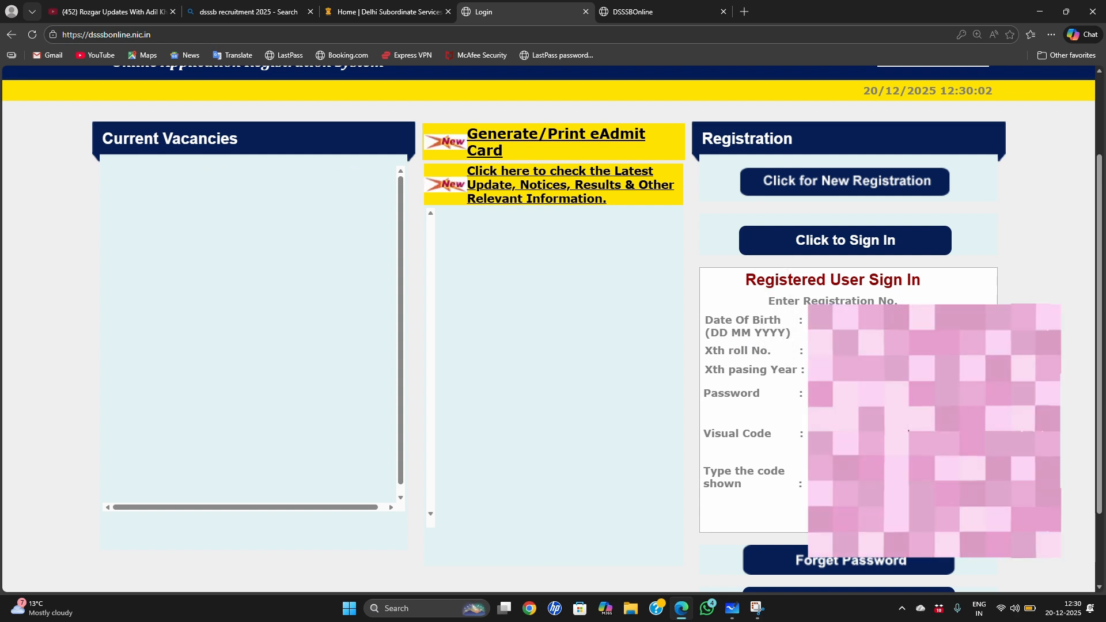
click(840, 369)
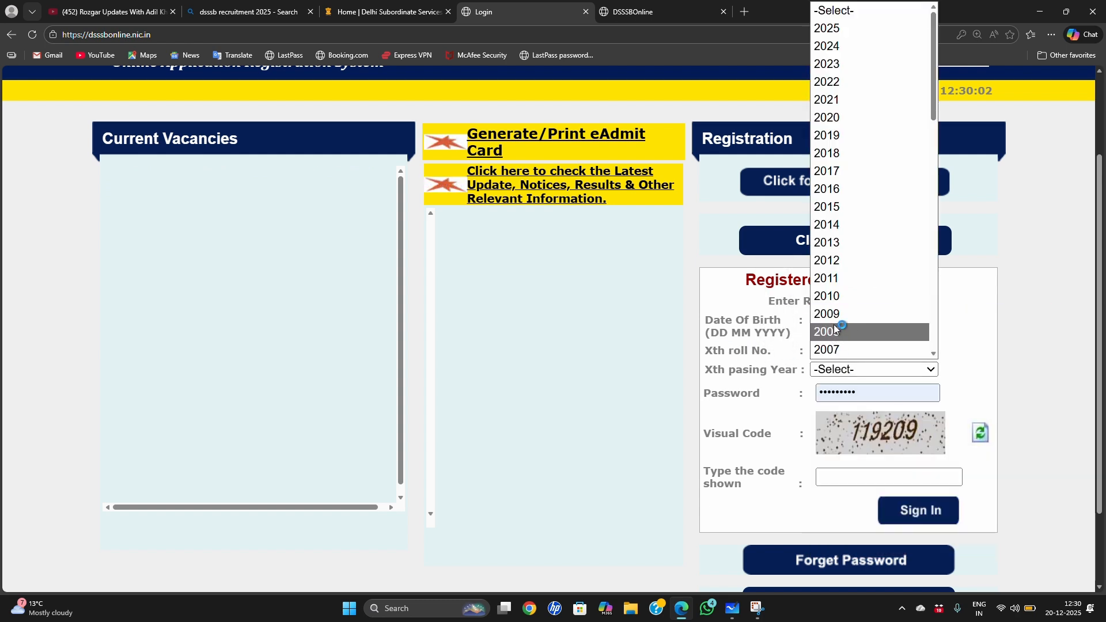
click(1071, 302)
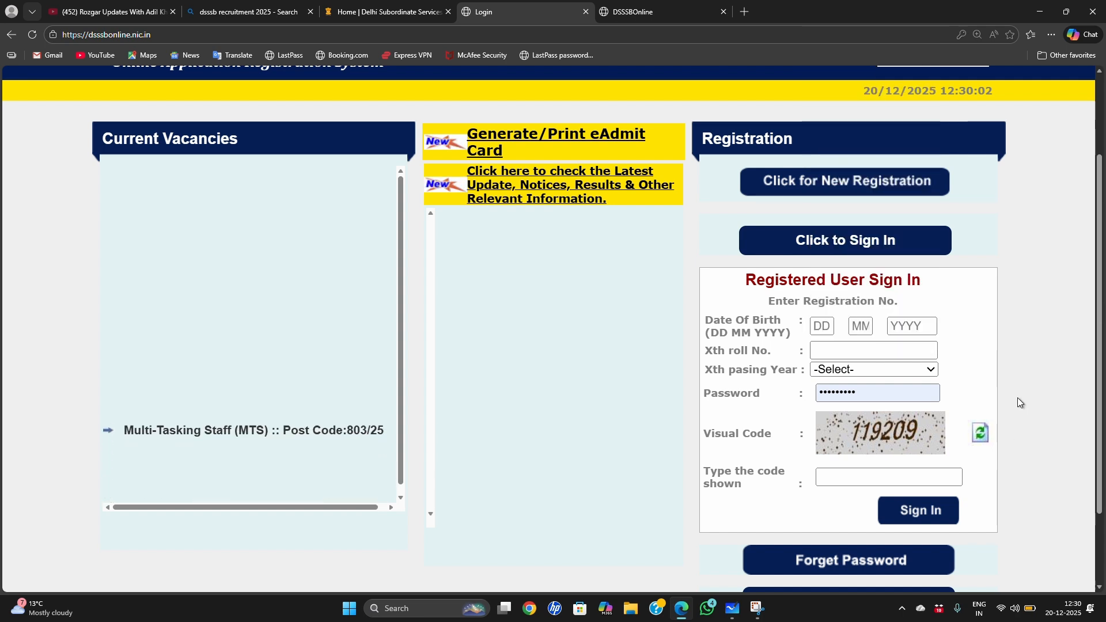
Step: Complete the registered user sign-in form, including the visual code, and sign in to the OARS account
scroll(1017, 397, down, 2)
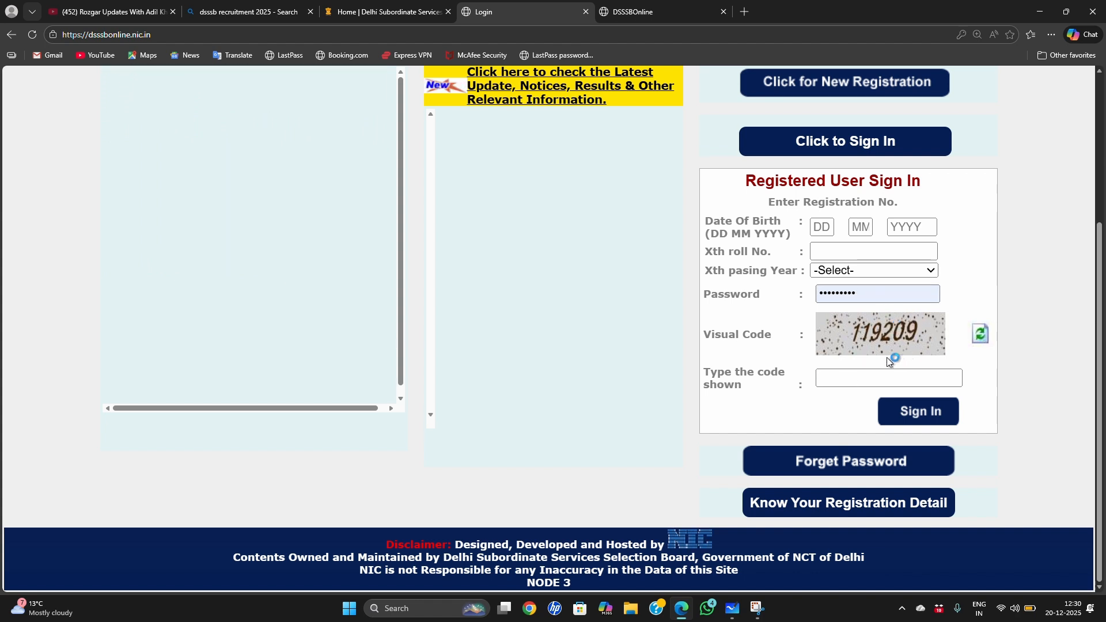
click(853, 379)
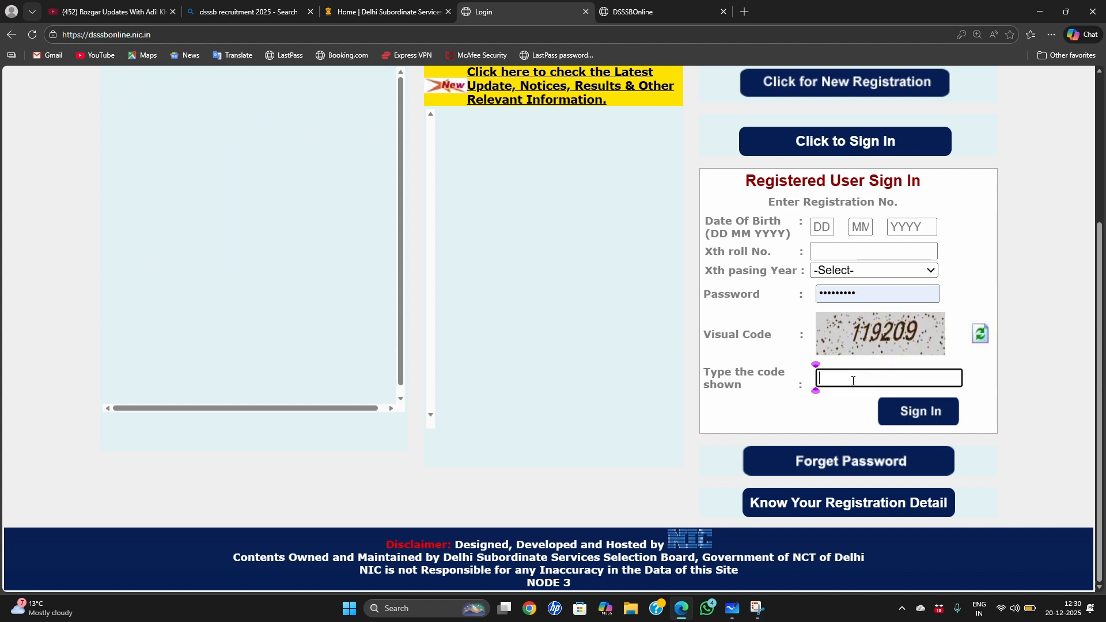
click(919, 411)
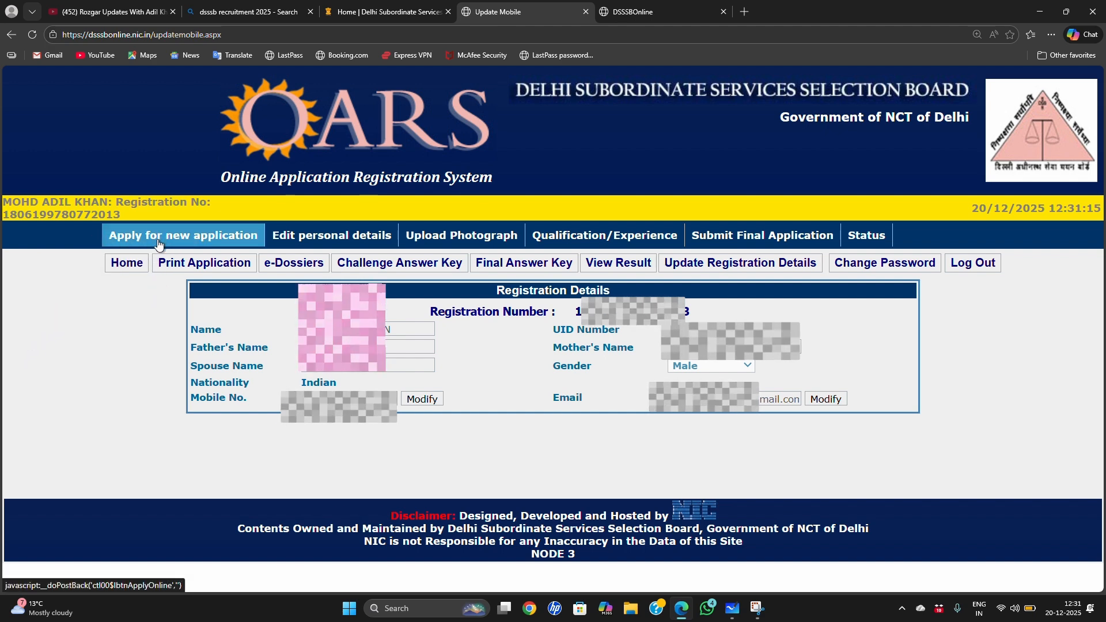
Step: Start a new application for the Multi-Tasking Staff (MTS) post, code 803/25, and go to the address section
click(176, 249)
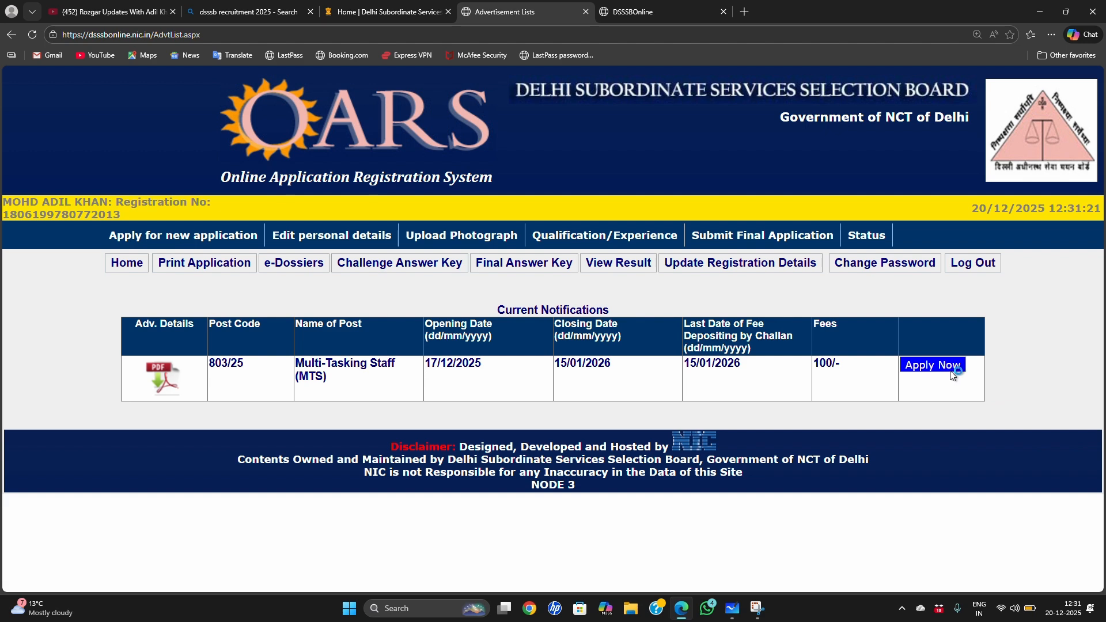
scroll(371, 288, down, 1)
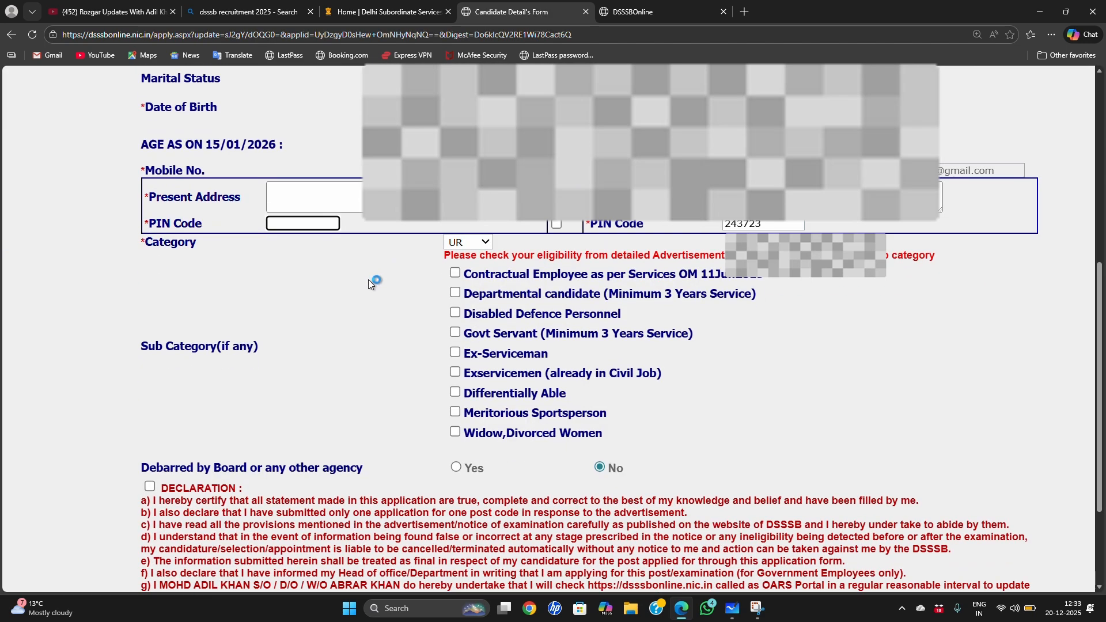
Step: Fill in the present address and its postal PIN code from the saved info and mark the permanent address as the same
click(291, 184)
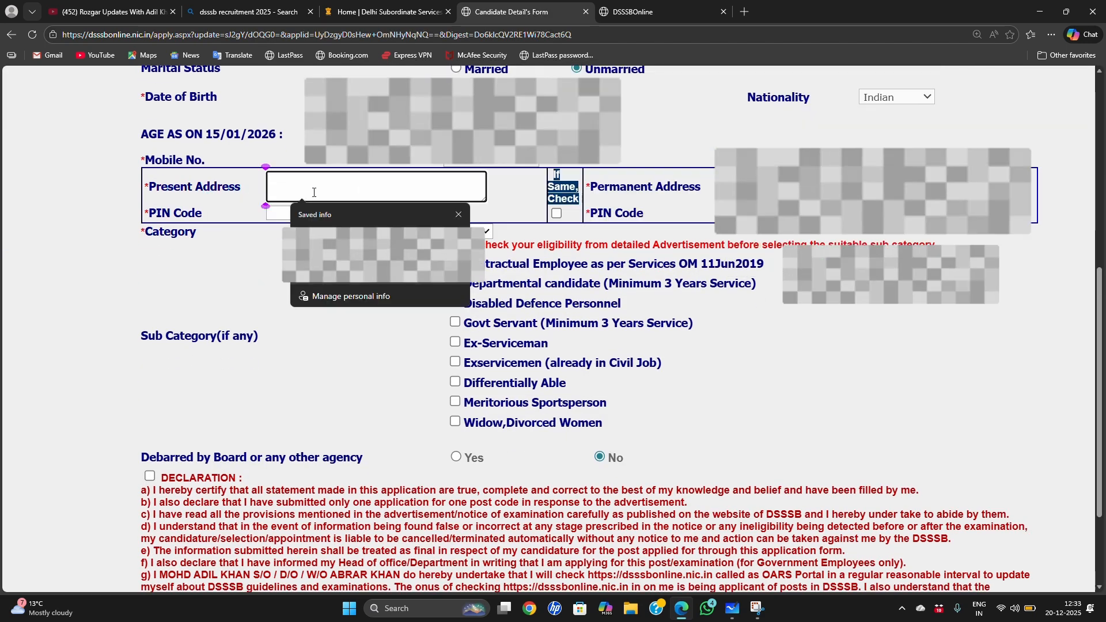
click(714, 193)
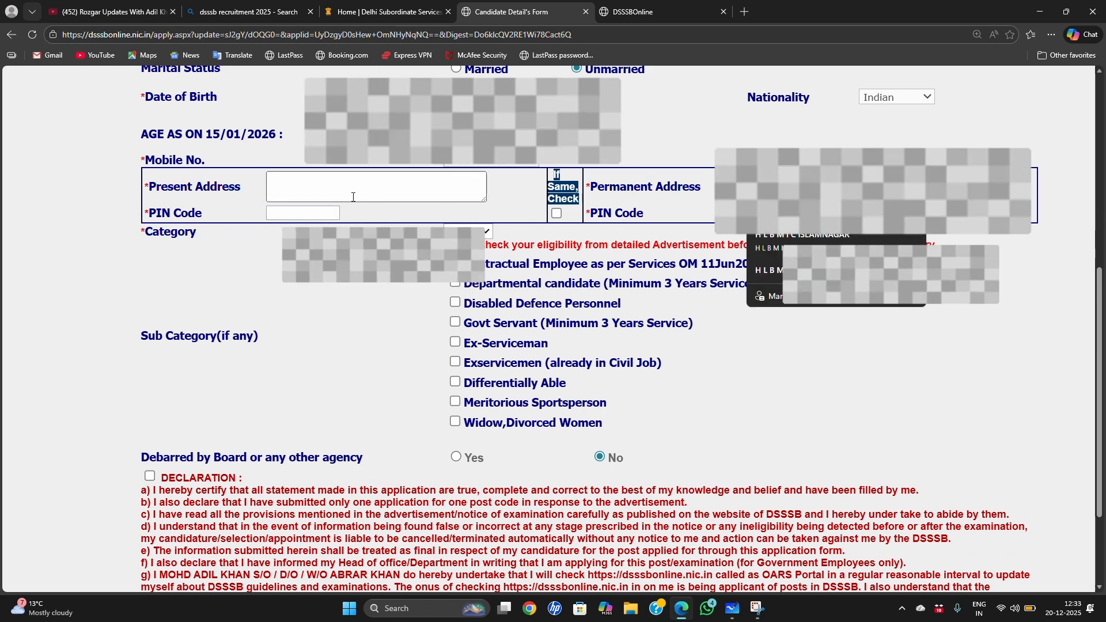
click(556, 213)
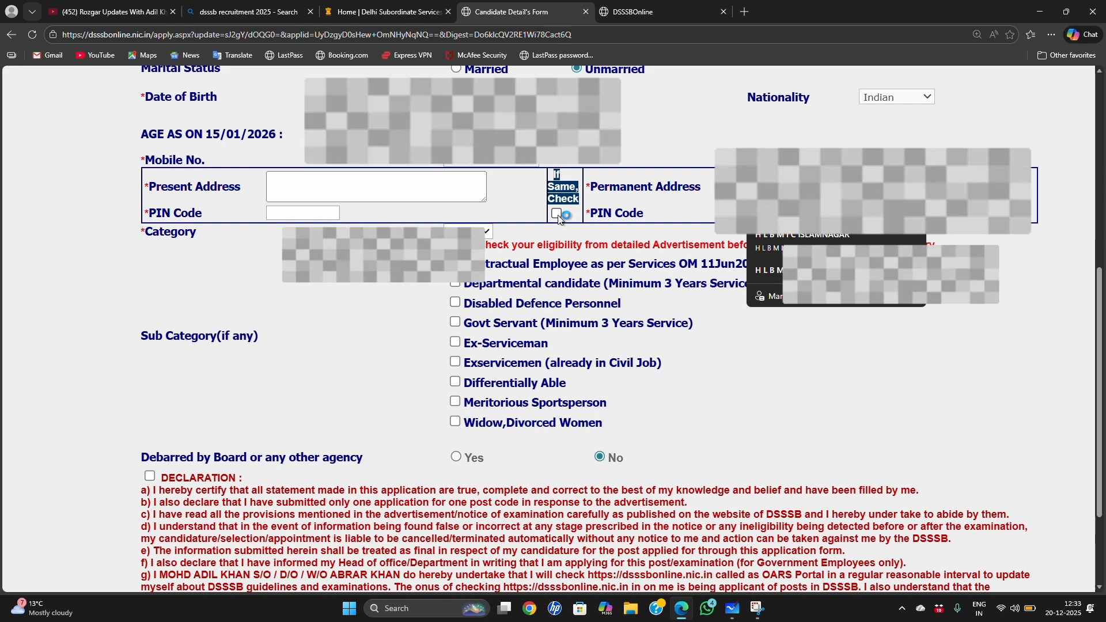
click(296, 185)
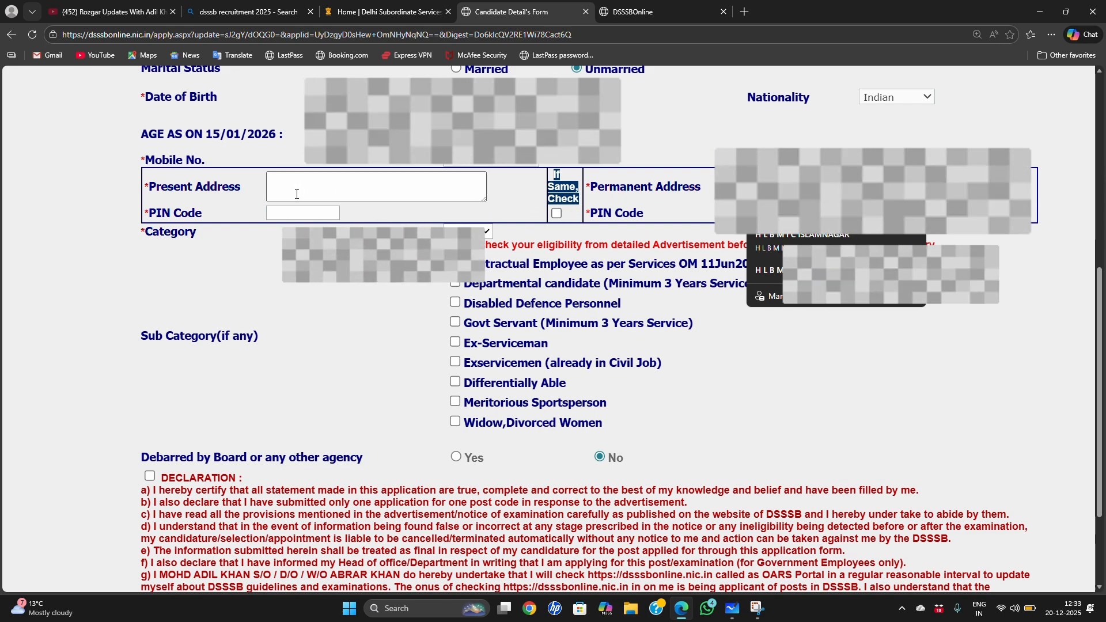
click(297, 193)
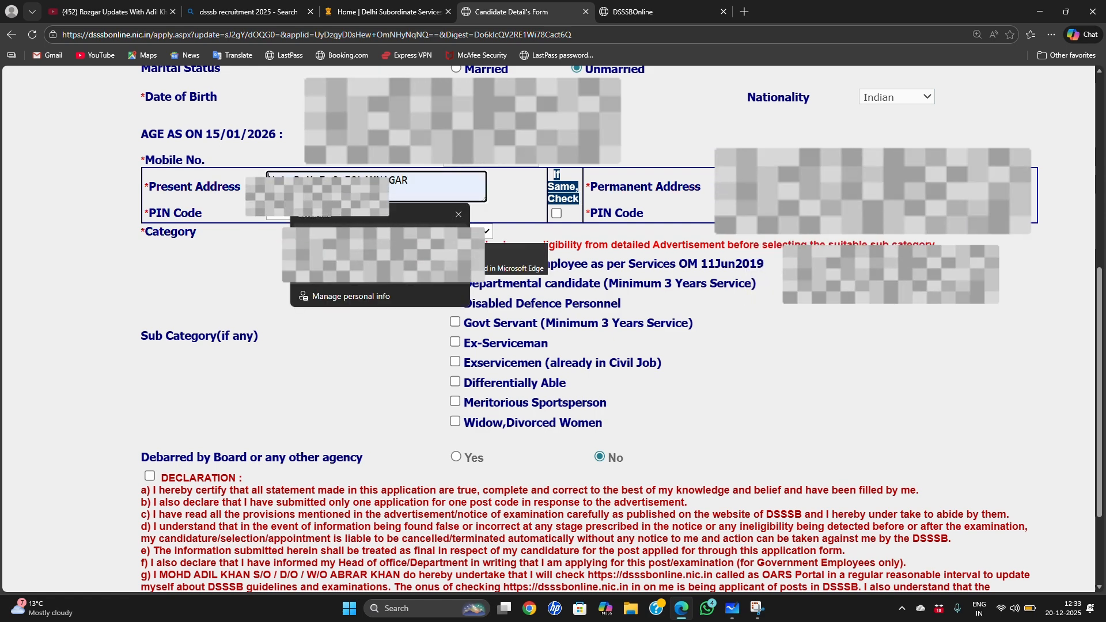
click(347, 237)
click(313, 213)
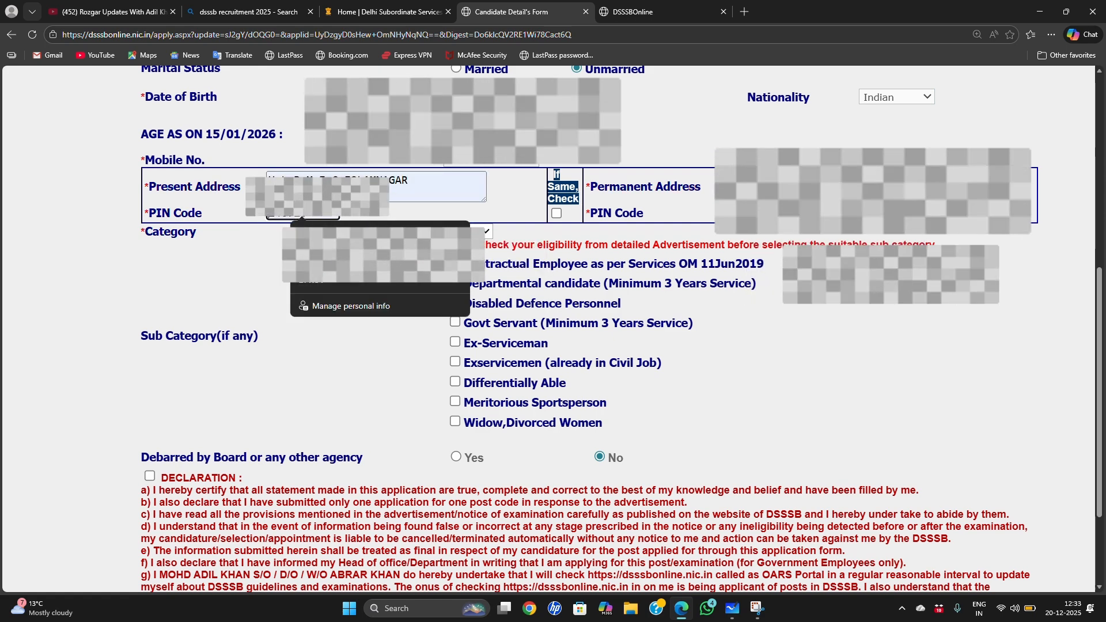
click(334, 240)
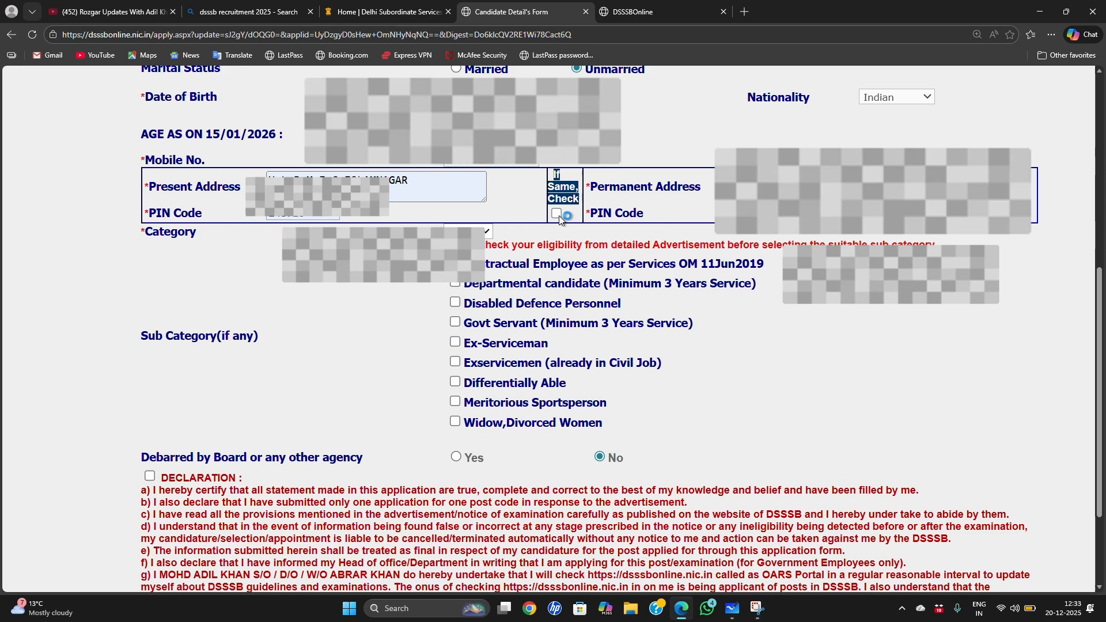
click(558, 217)
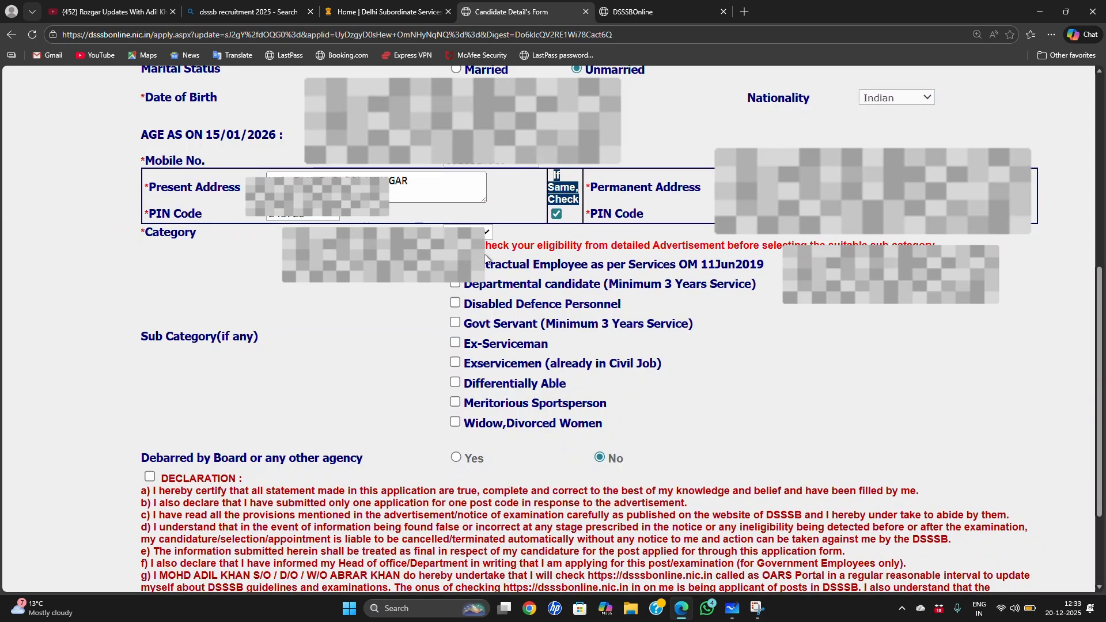
scroll(740, 233, down, 2)
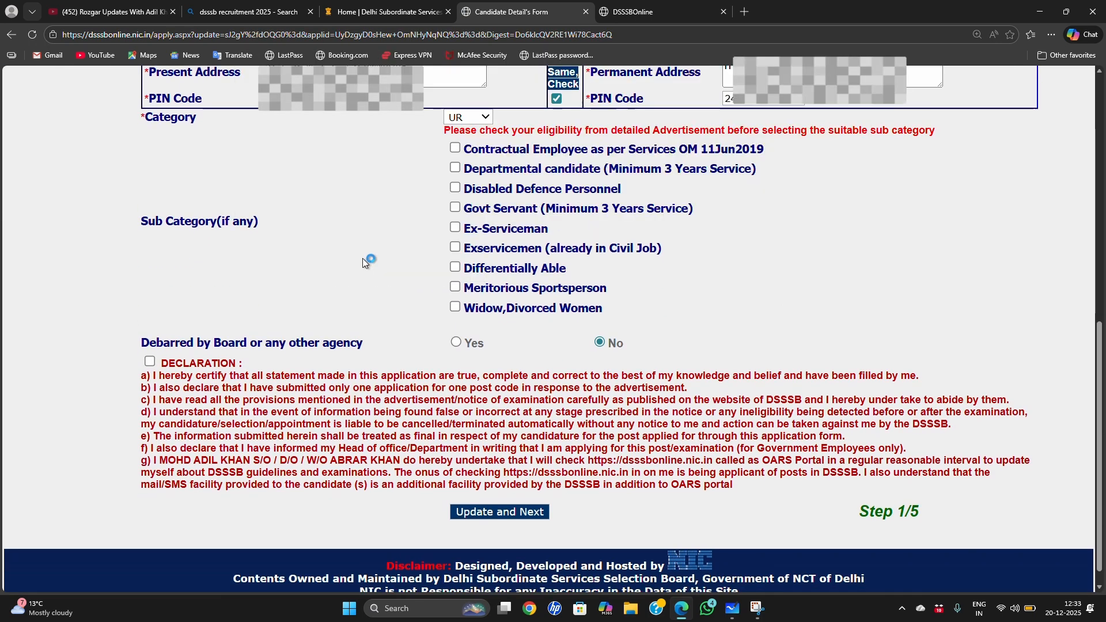
Step: Set the applicant's category to EWS in the application form
click(484, 118)
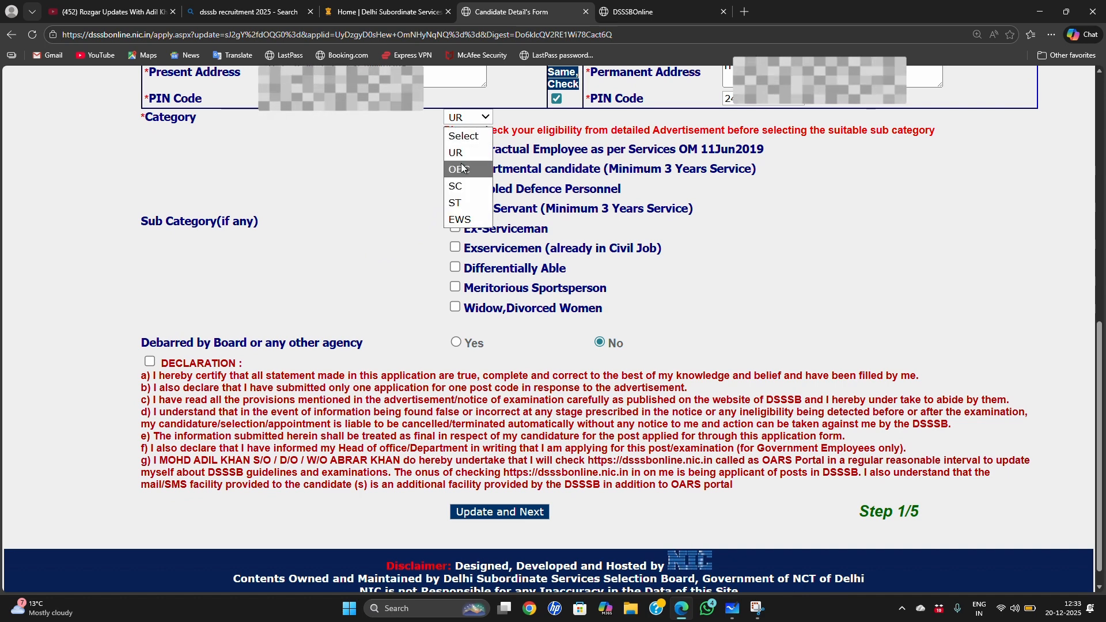
click(464, 218)
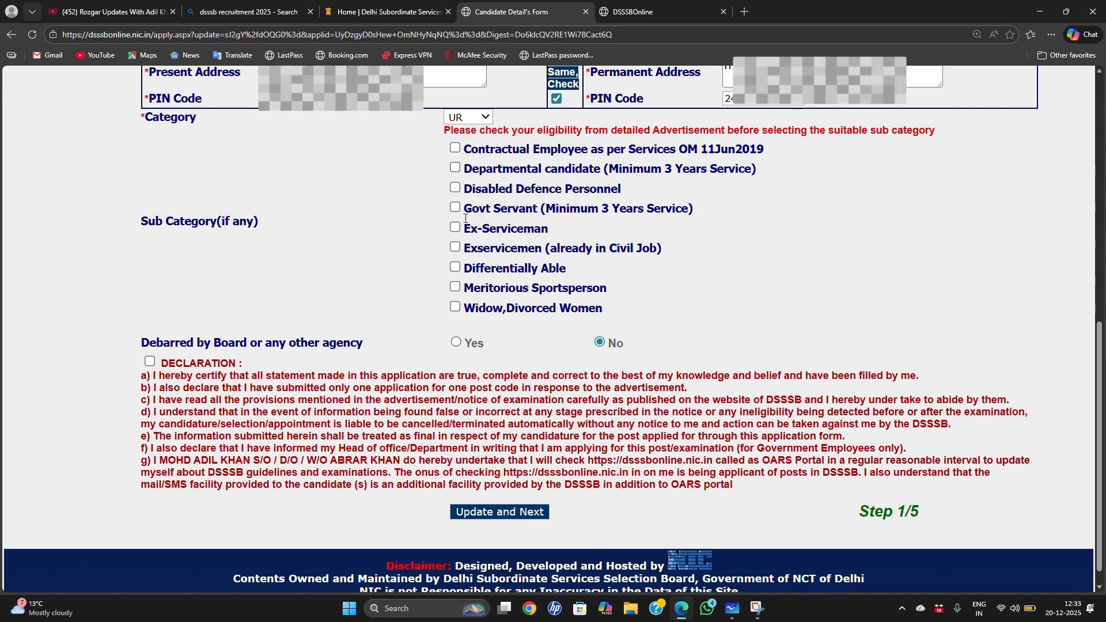
scroll(464, 218, up, 1)
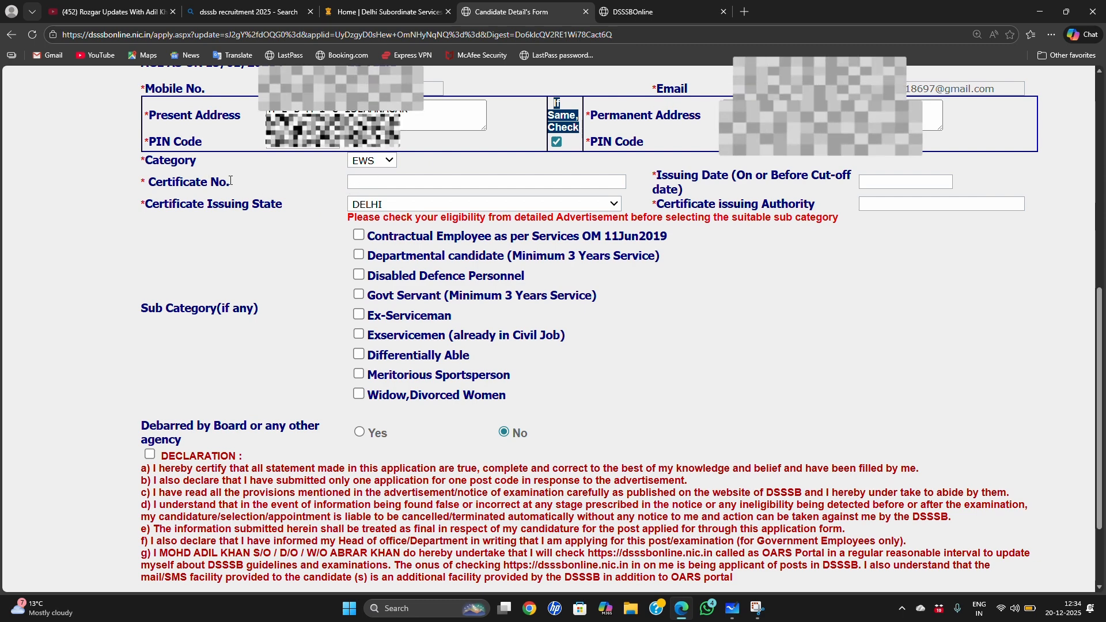
Step: Check the EWS certificate fields for number, issuing date, issuing state and issuing authority
click(354, 183)
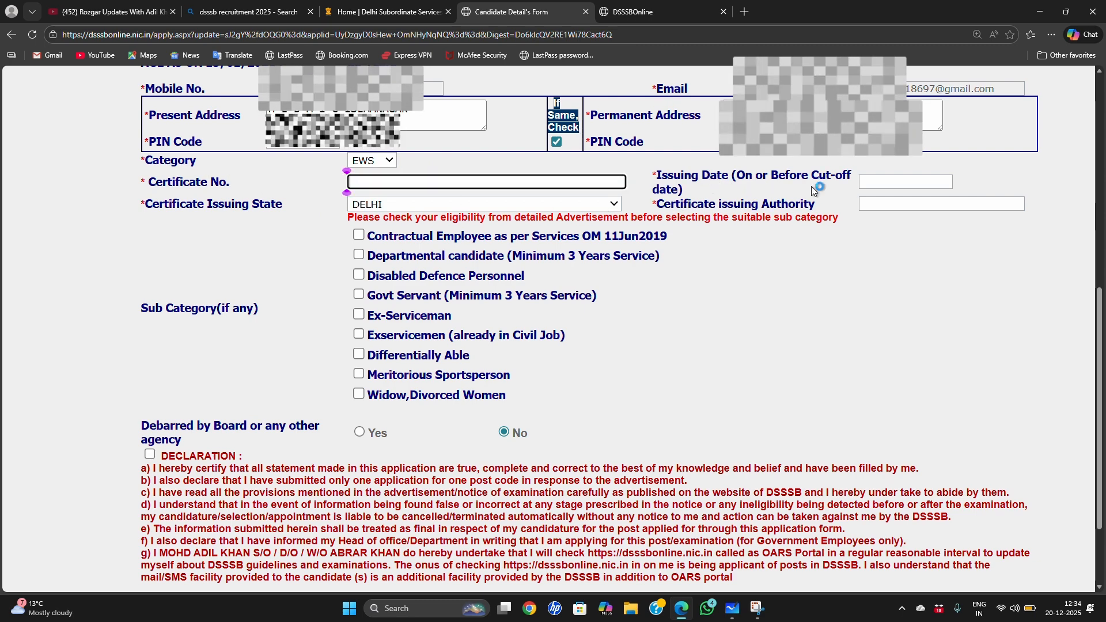
click(899, 182)
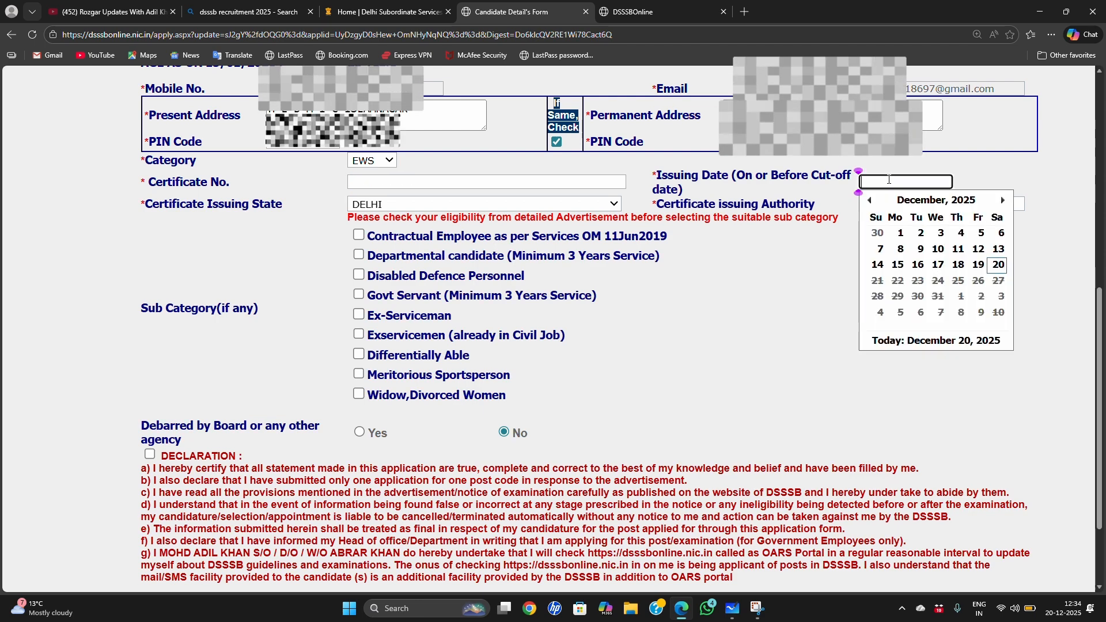
click(771, 260)
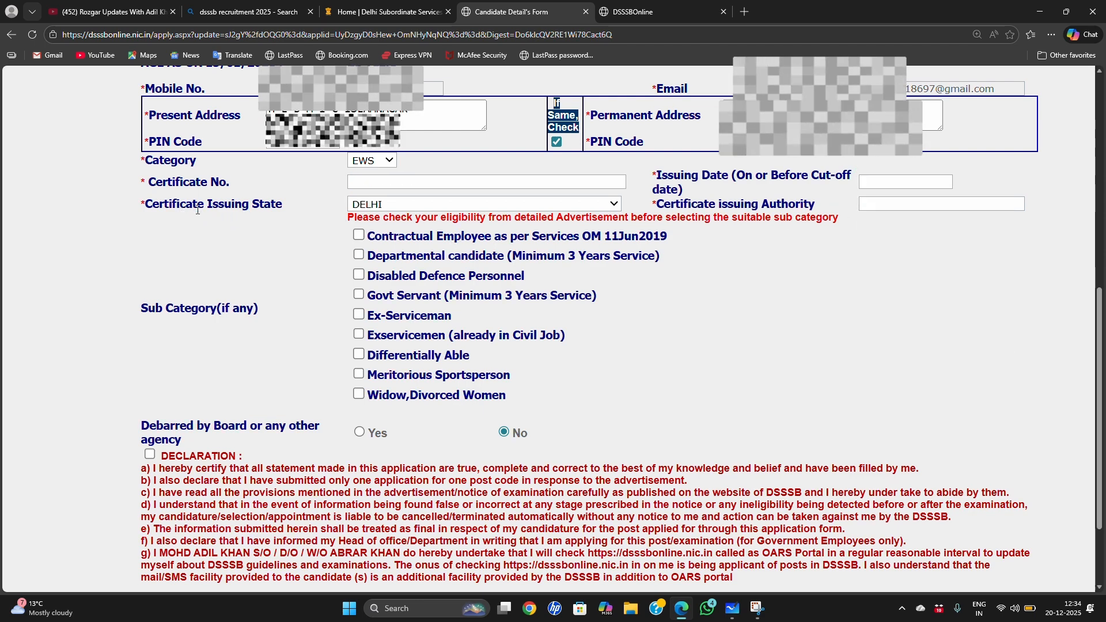
click(433, 205)
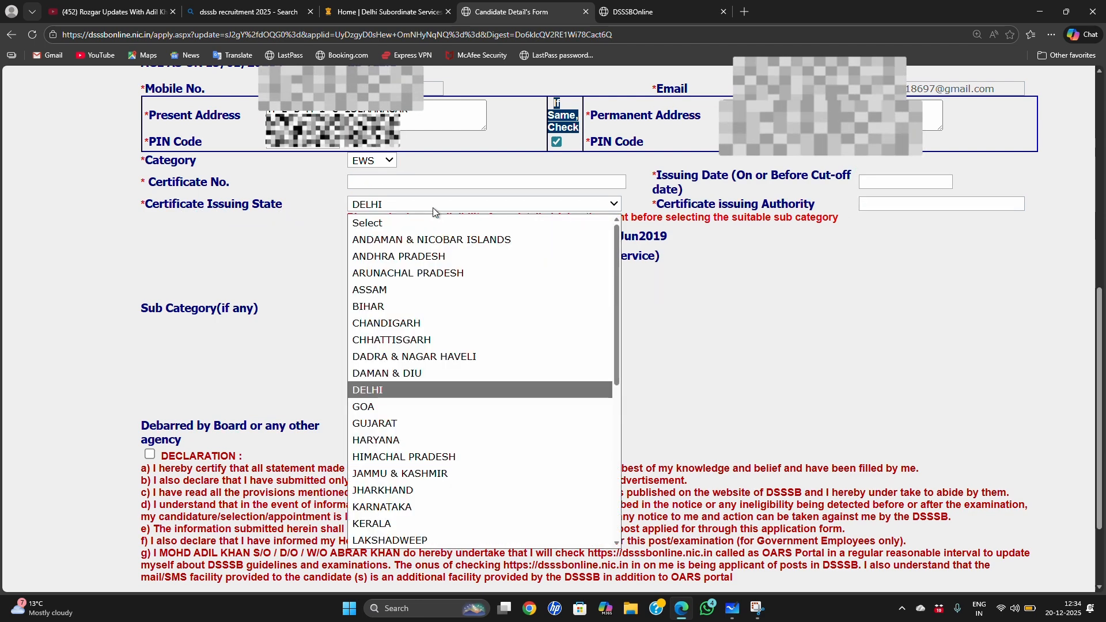
click(869, 358)
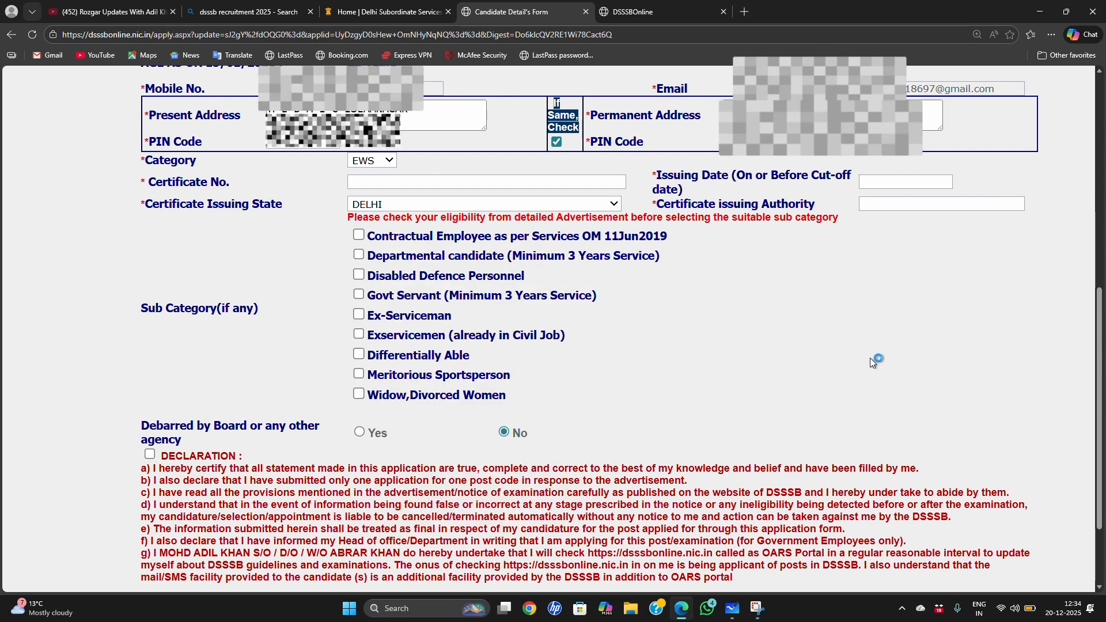
click(878, 209)
click(918, 271)
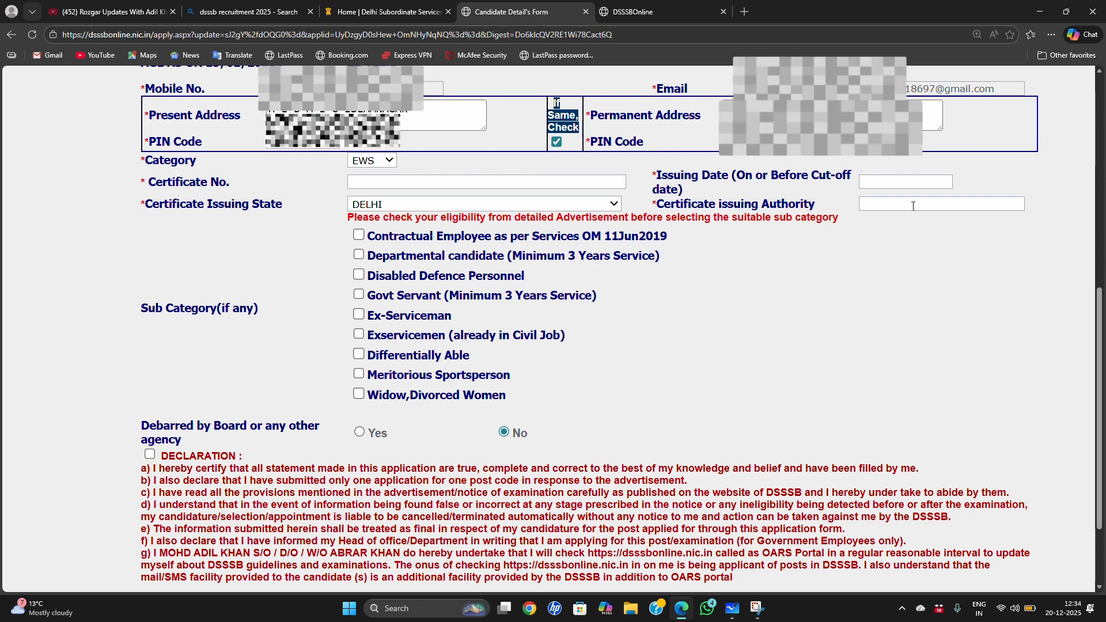
click(867, 256)
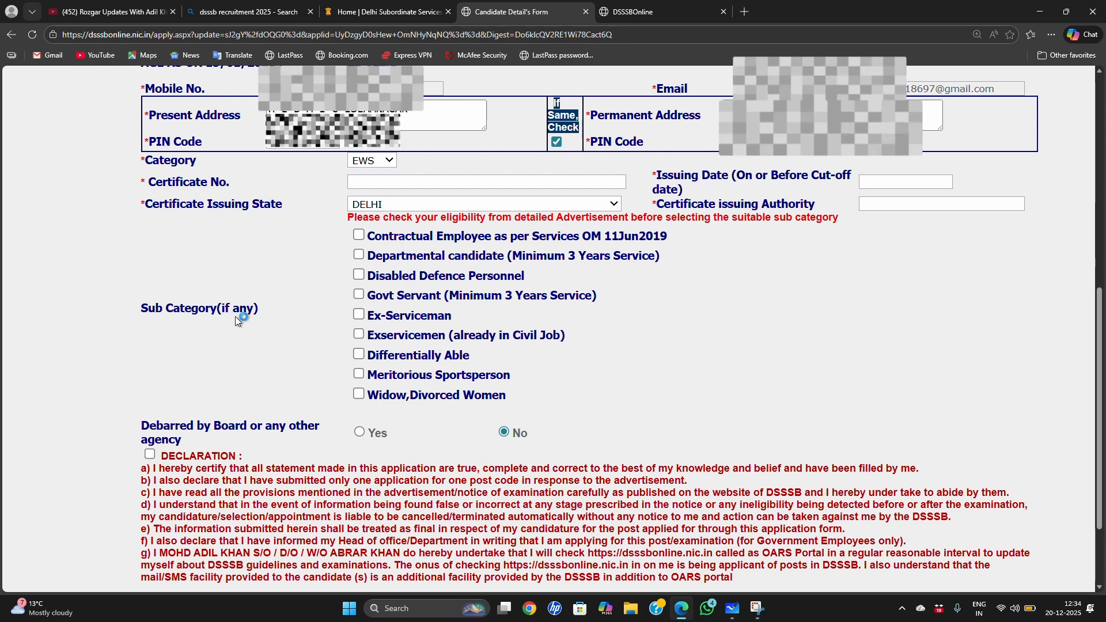
Step: Set the category to OBC with the OBC Delhi option and answer Yes to having a valid Non-Creamy Layer certificate
click(383, 161)
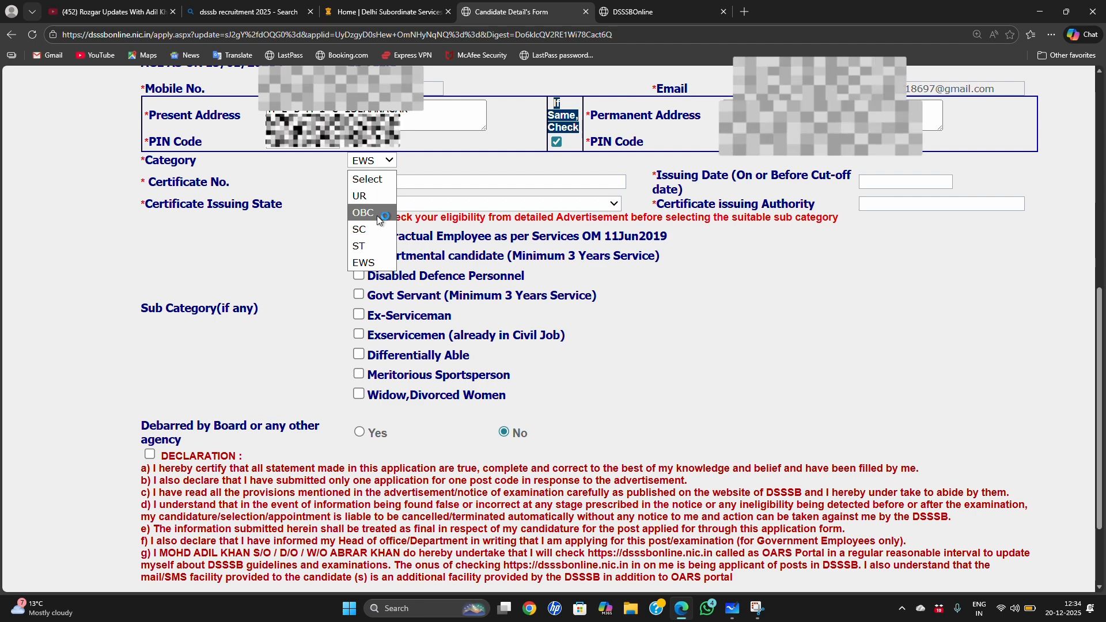
click(377, 214)
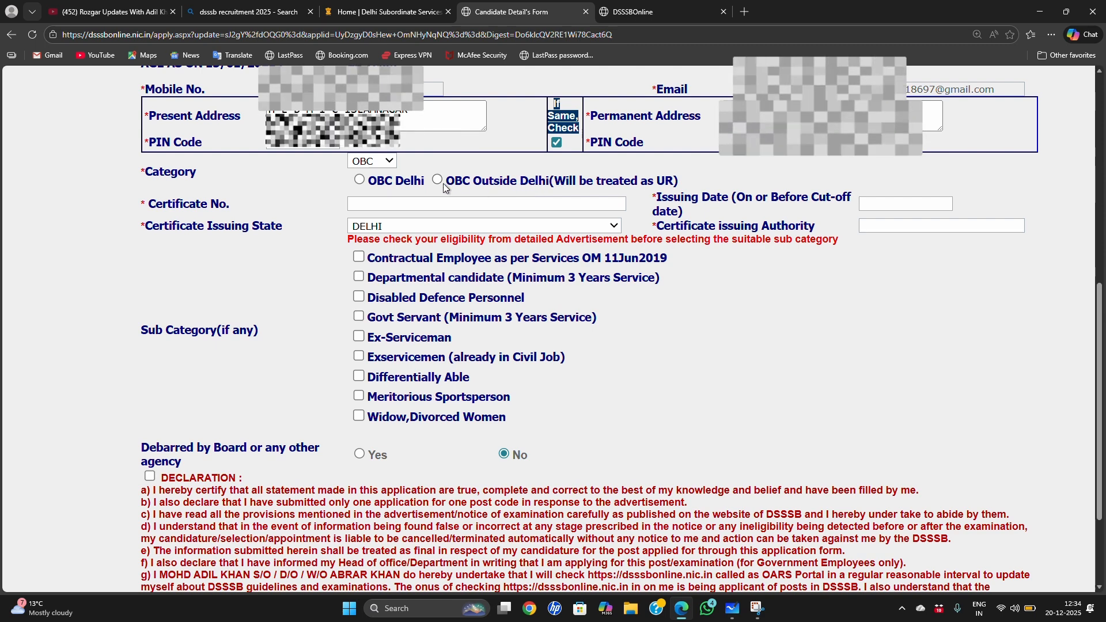
click(360, 180)
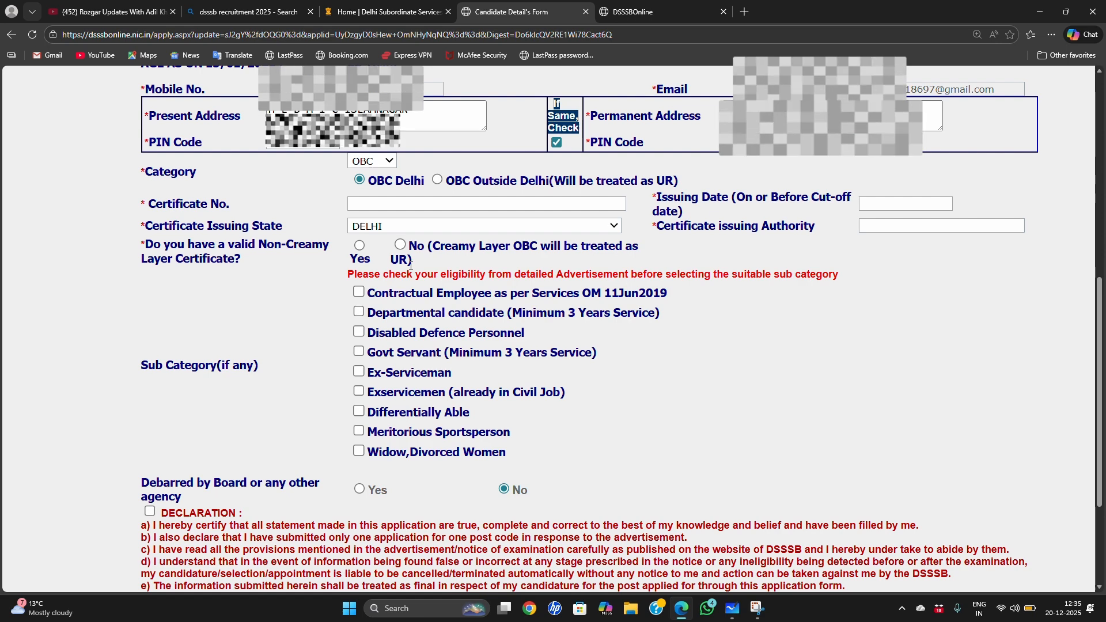
click(361, 247)
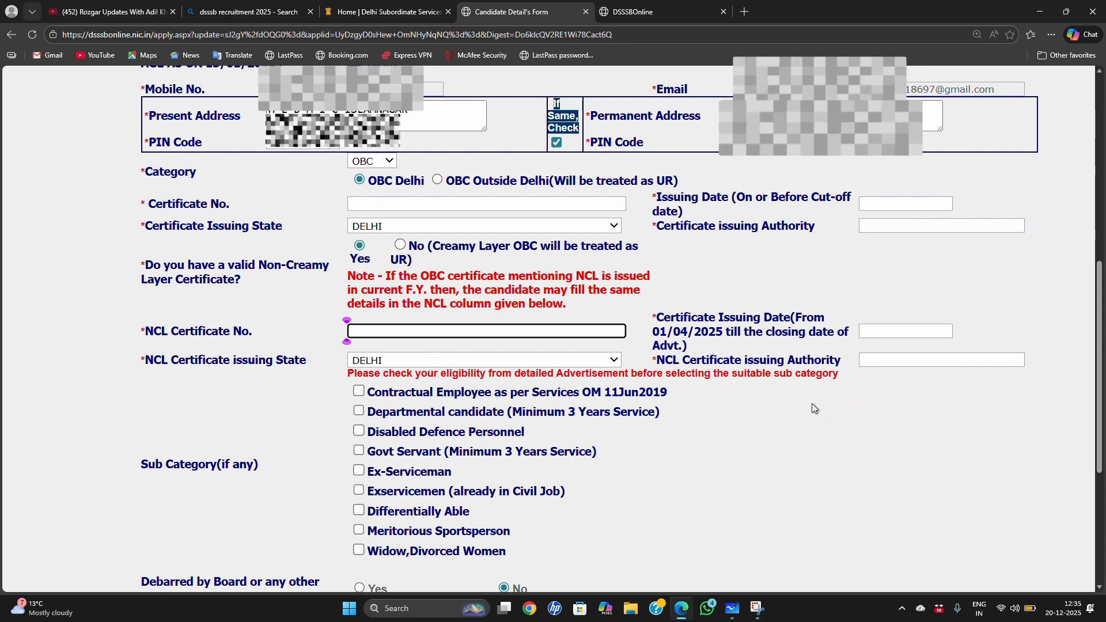
click(361, 247)
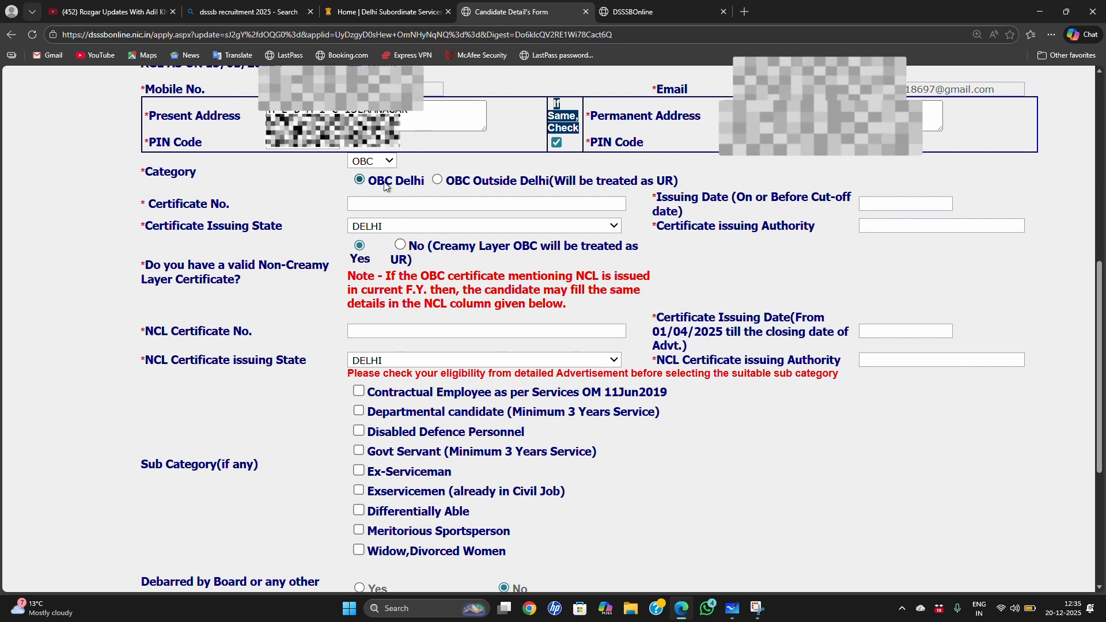
Step: Reset the category, select OBC again with the OBC Outside Delhi option, and acknowledge the reservation notice
click(390, 161)
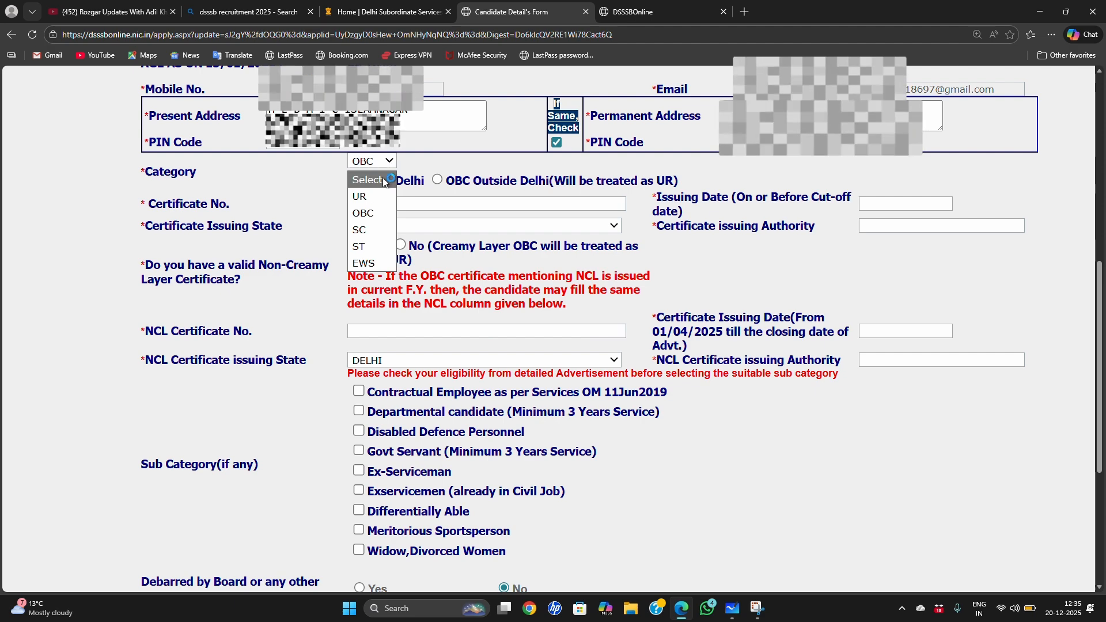
click(377, 179)
click(474, 176)
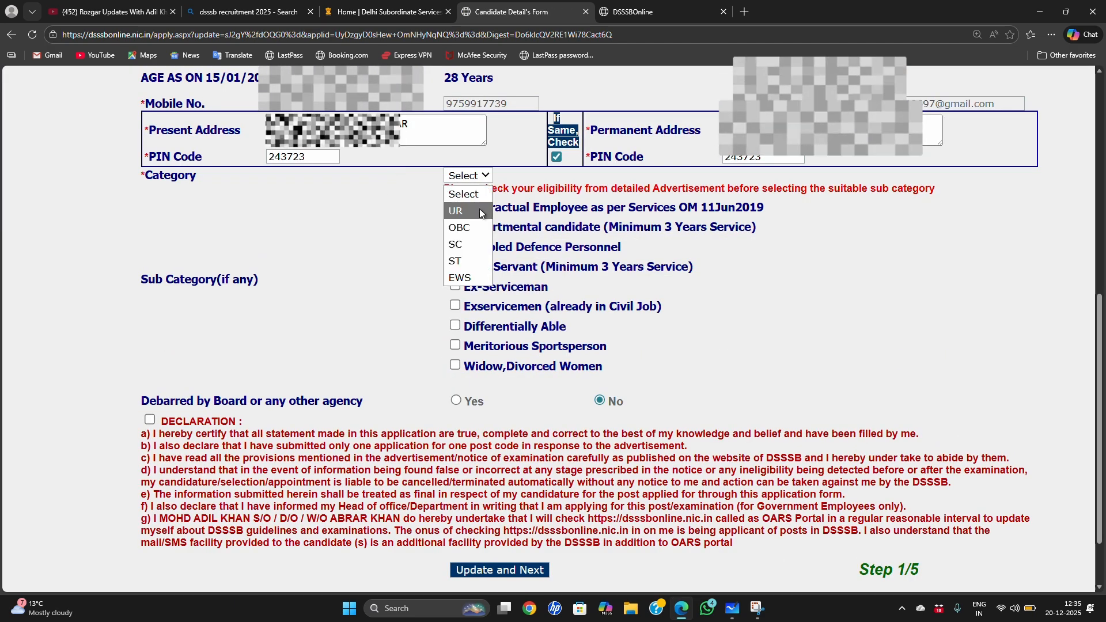
click(464, 226)
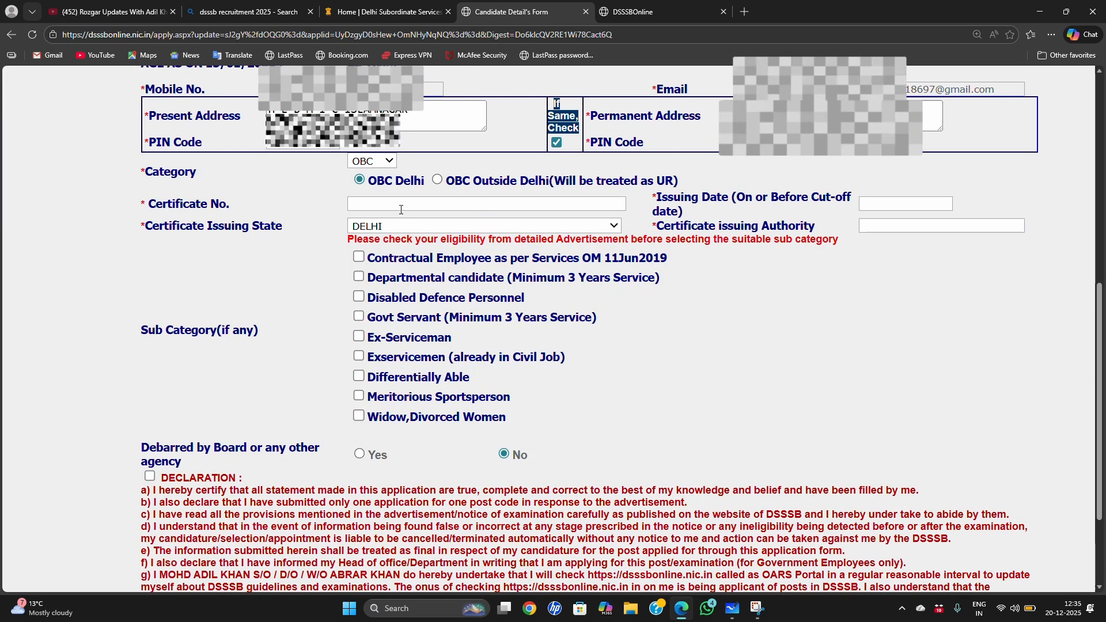
click(437, 179)
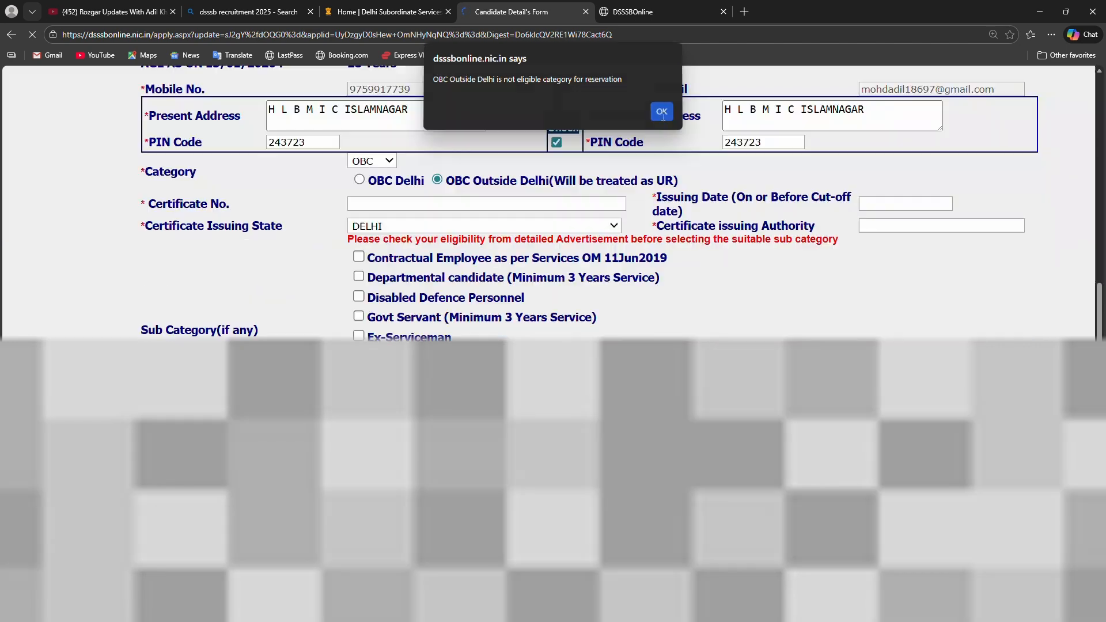
click(661, 114)
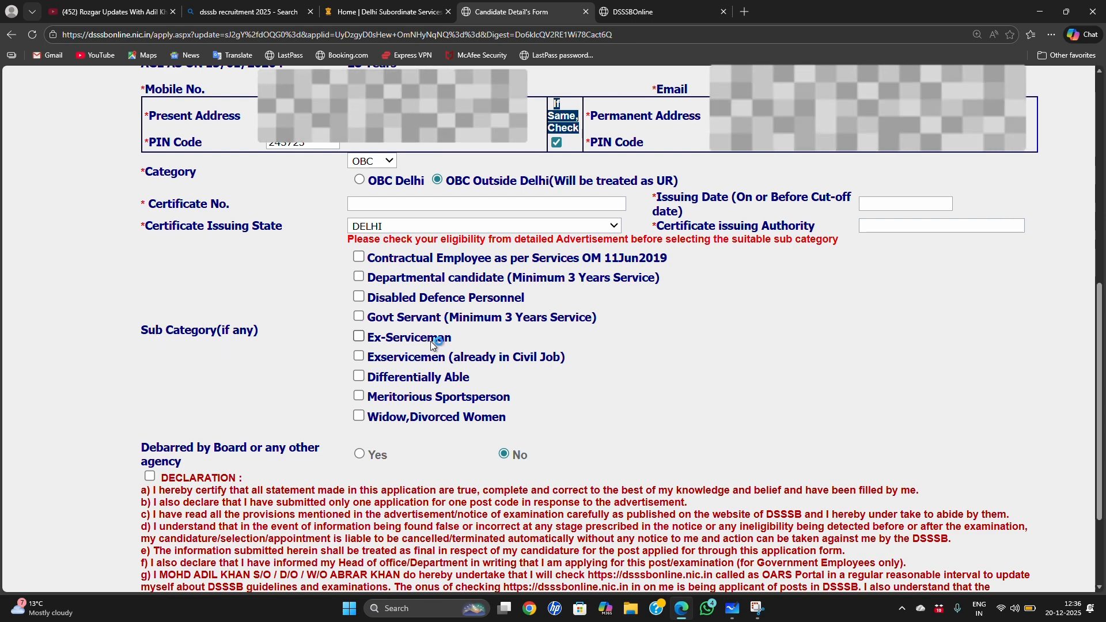
Step: Mark Ex-Serviceman as the sub category and review the service period, debarment and declaration sections
click(362, 339)
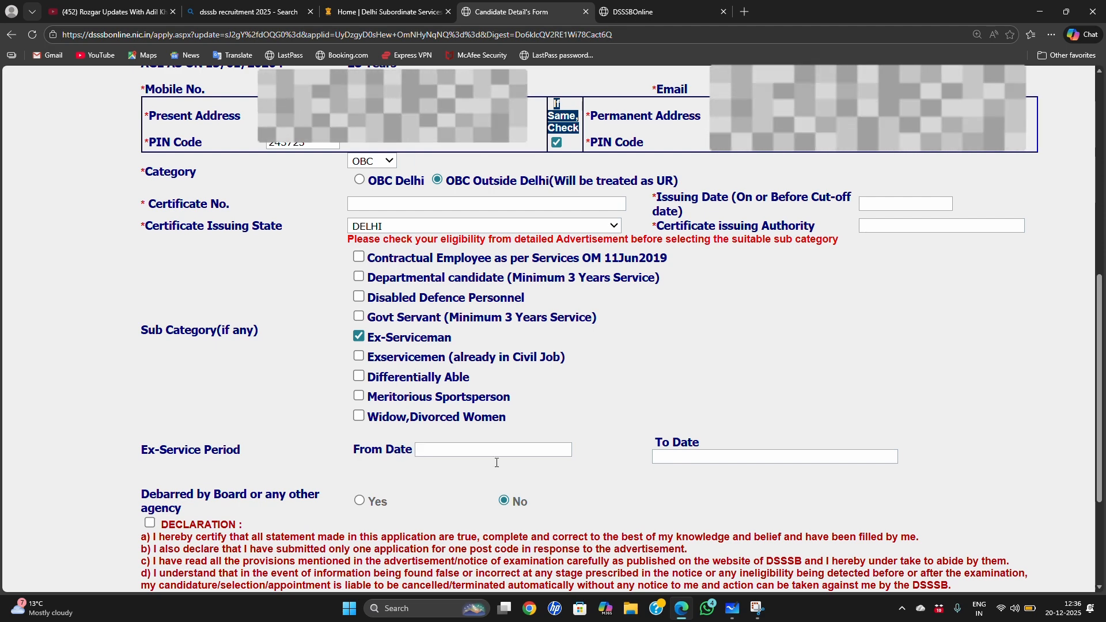
scroll(460, 460, down, 2)
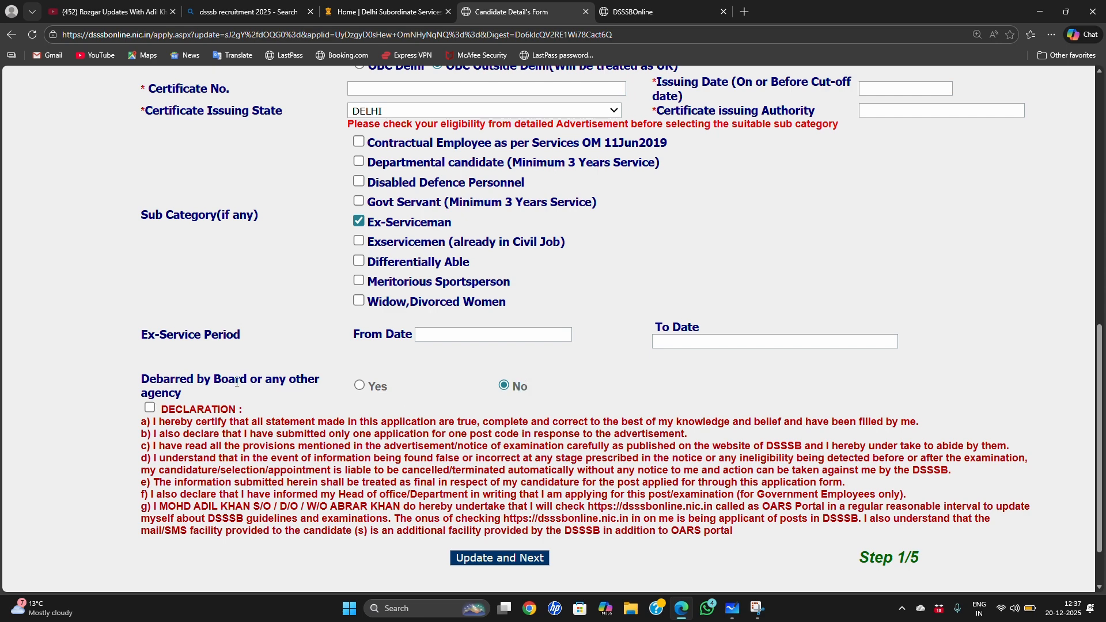
scroll(286, 427, down, 1)
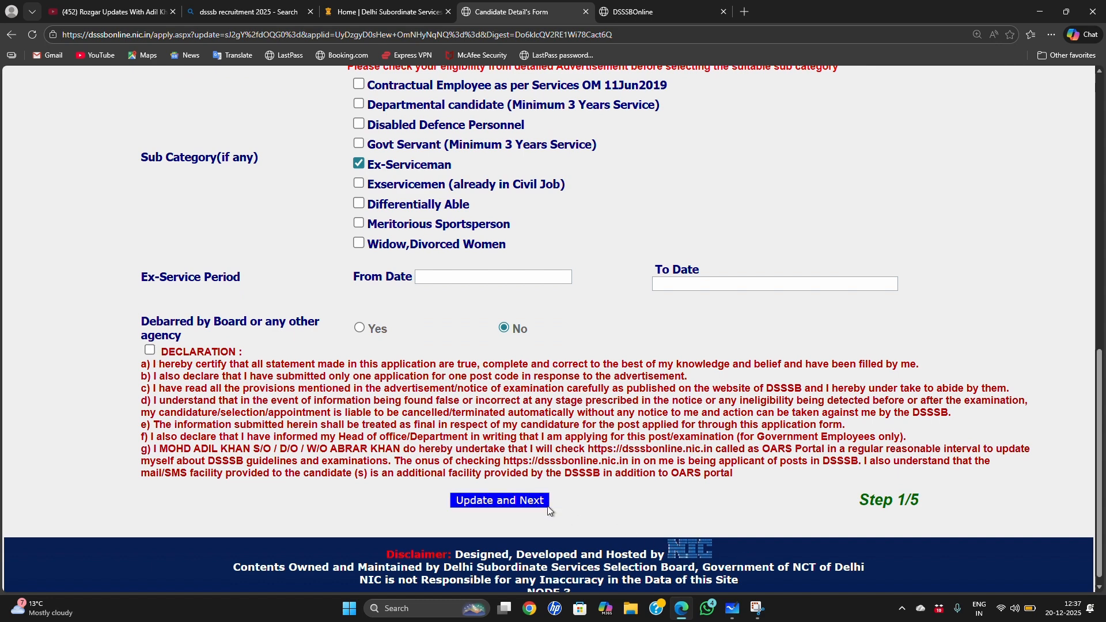
scroll(600, 477, up, 1)
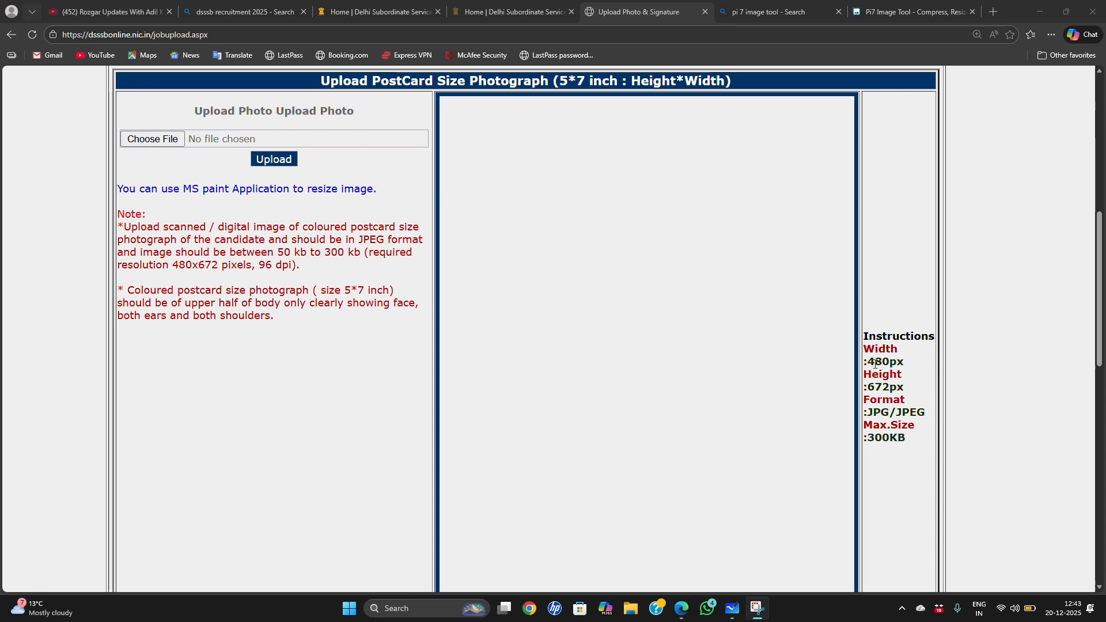
Step: Check the required height and maximum file size in the postcard photograph upload instructions
drag(864, 374, 903, 387)
click(982, 368)
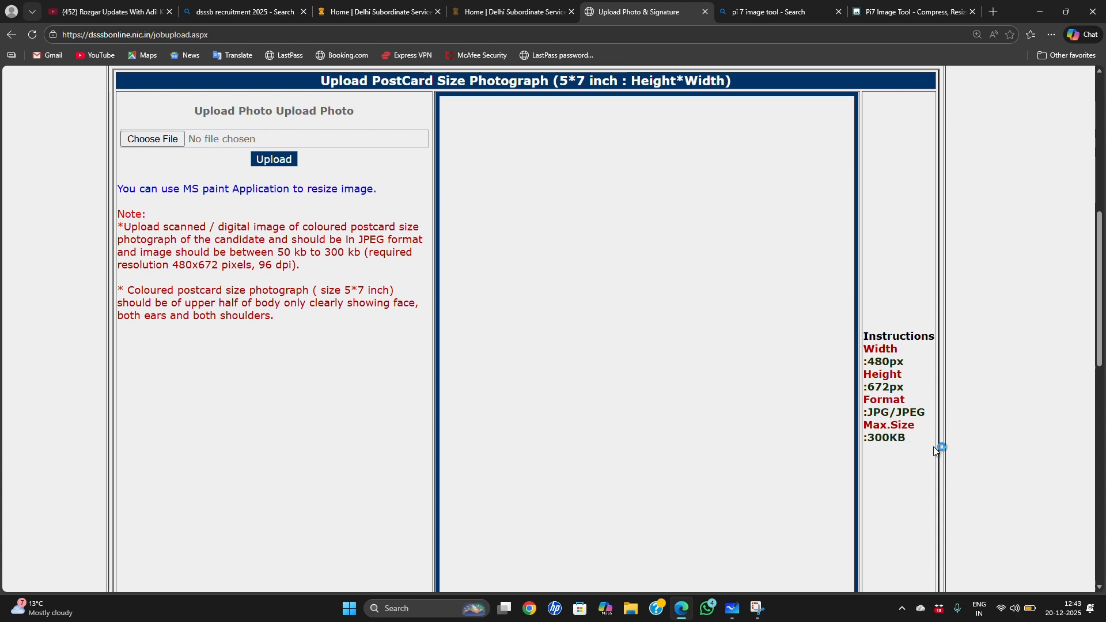
drag(868, 427, 911, 438)
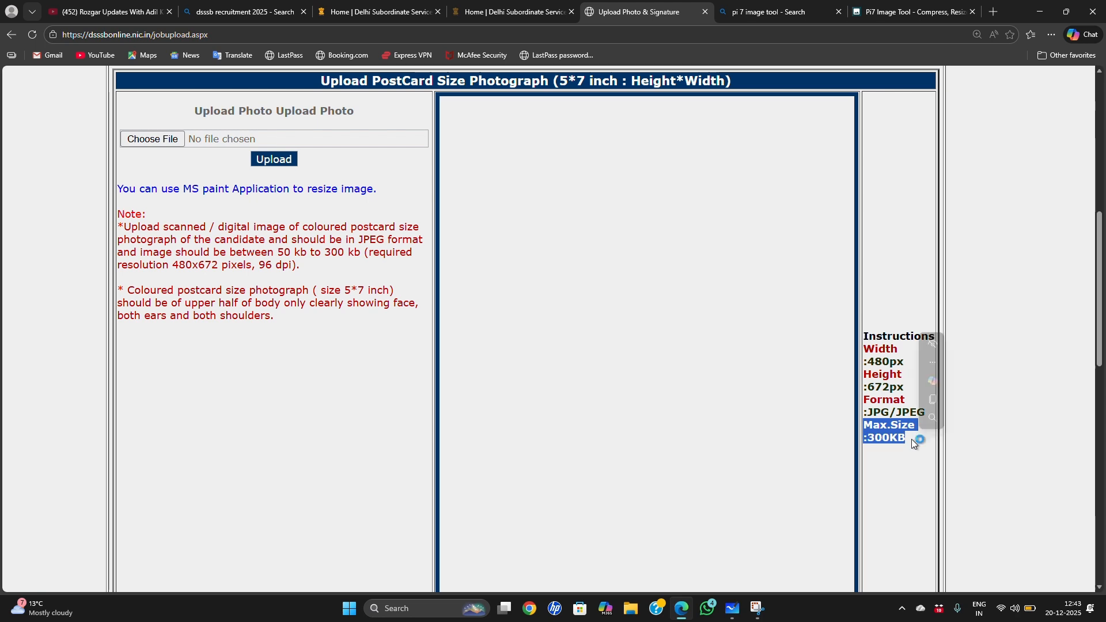
click(1000, 430)
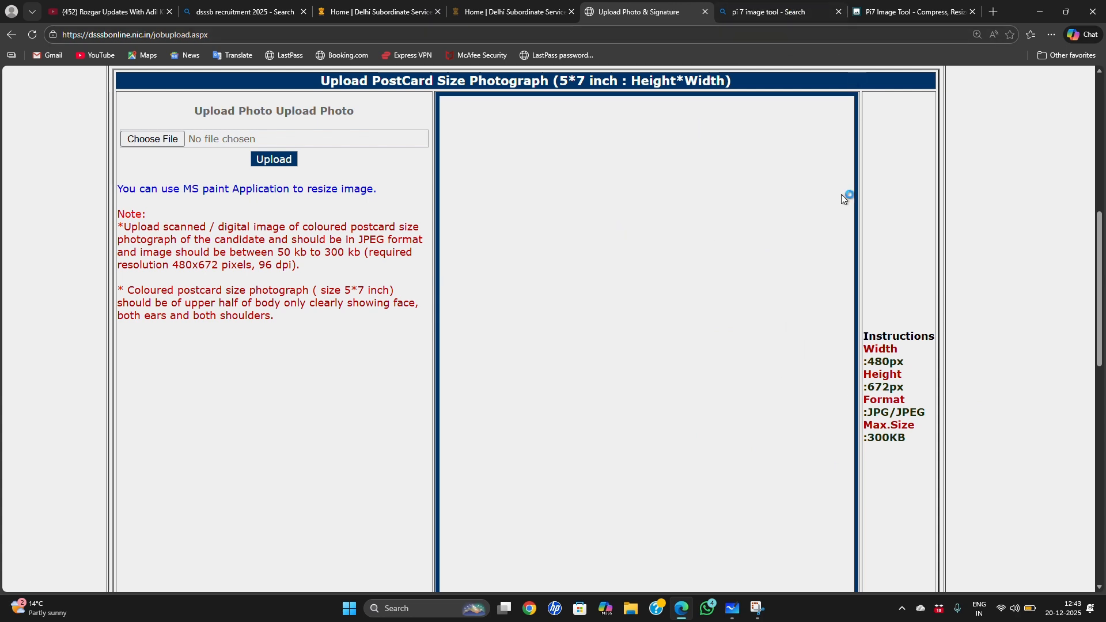
Step: Switch to the Pi7 Image Tool website, dismiss its advertisement, and open the Resize Image Pixel tool
click(781, 12)
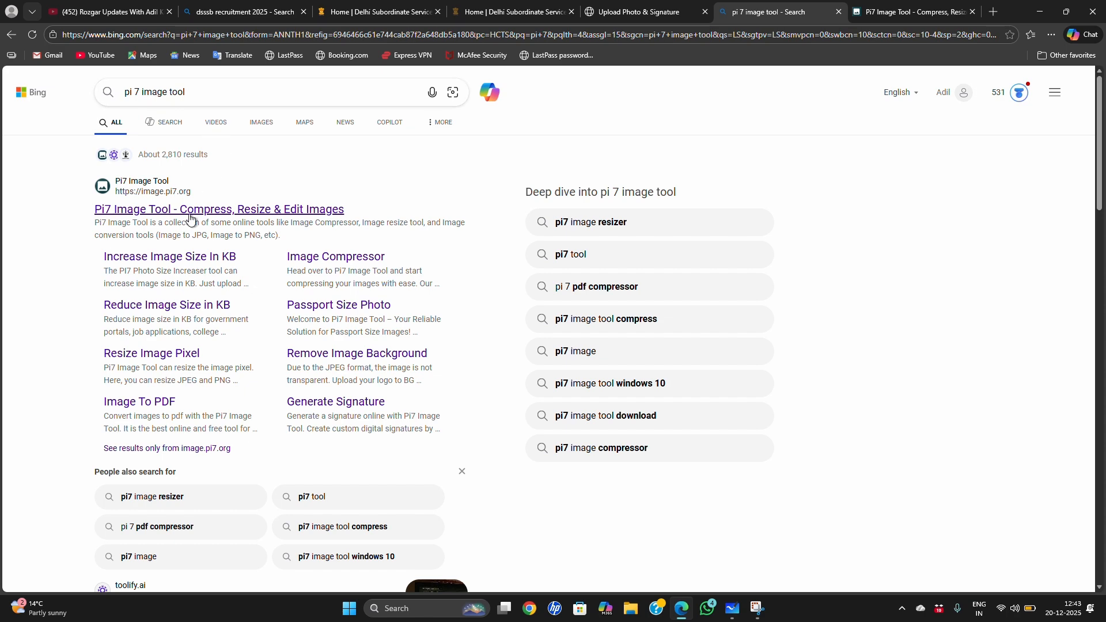
click(320, 195)
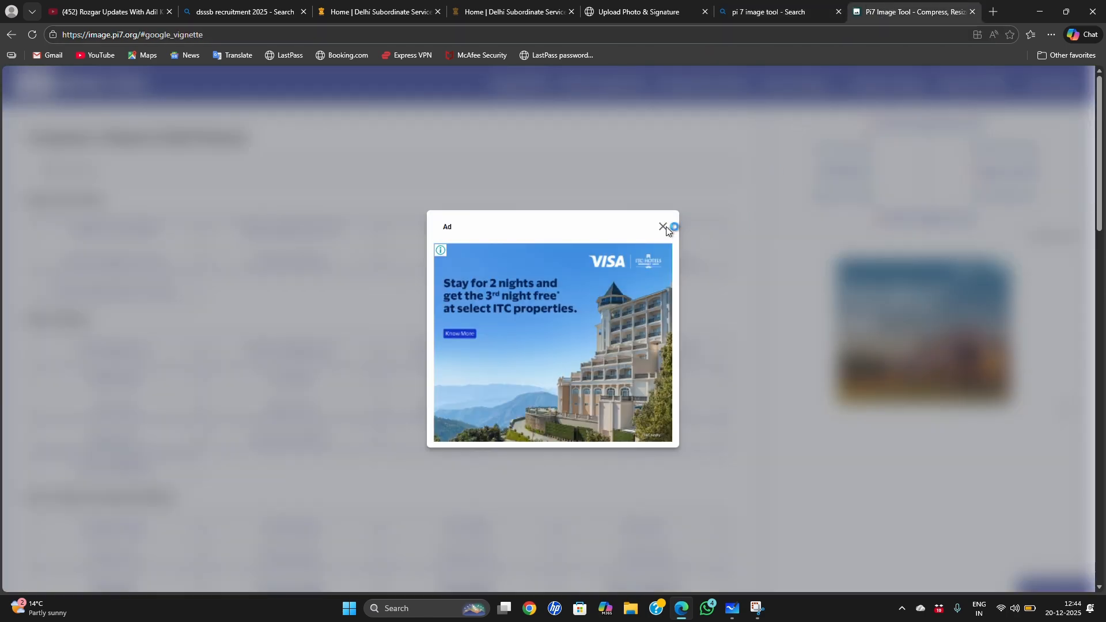
click(663, 226)
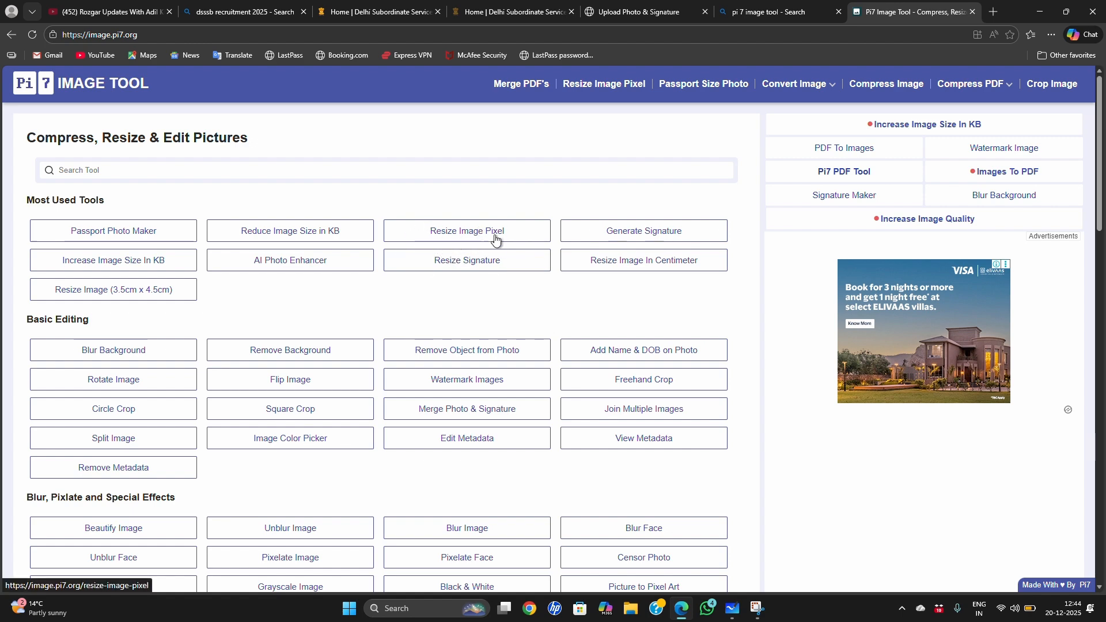
click(495, 239)
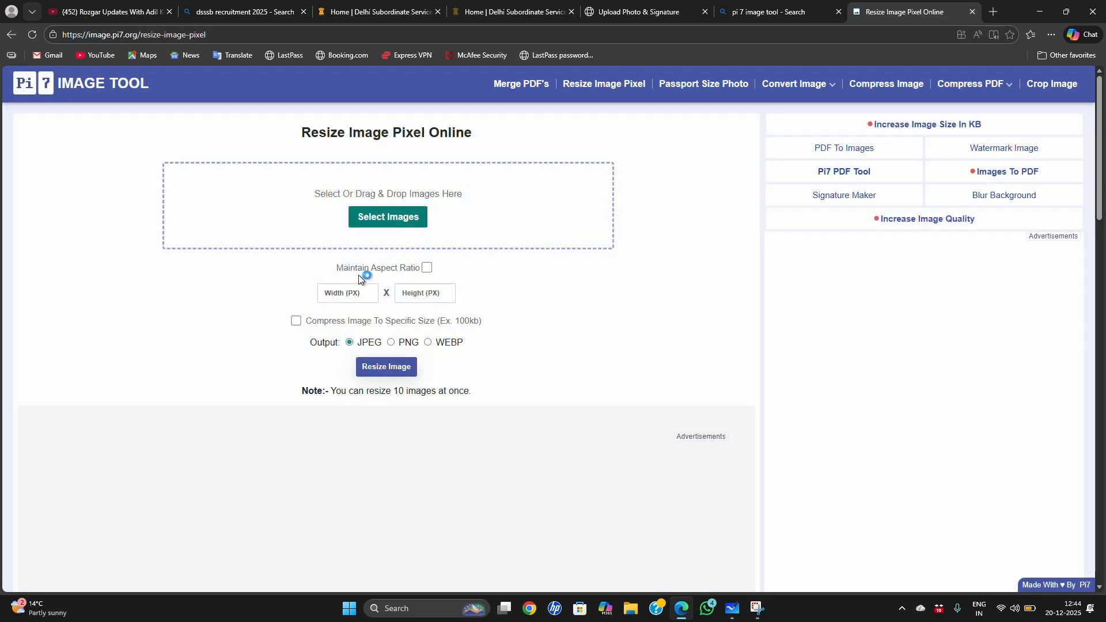
Step: Load the recent photo "WhatsApp Image 2025-12-19 at 11.27.33 PM" into the pixel resizing tool
click(390, 222)
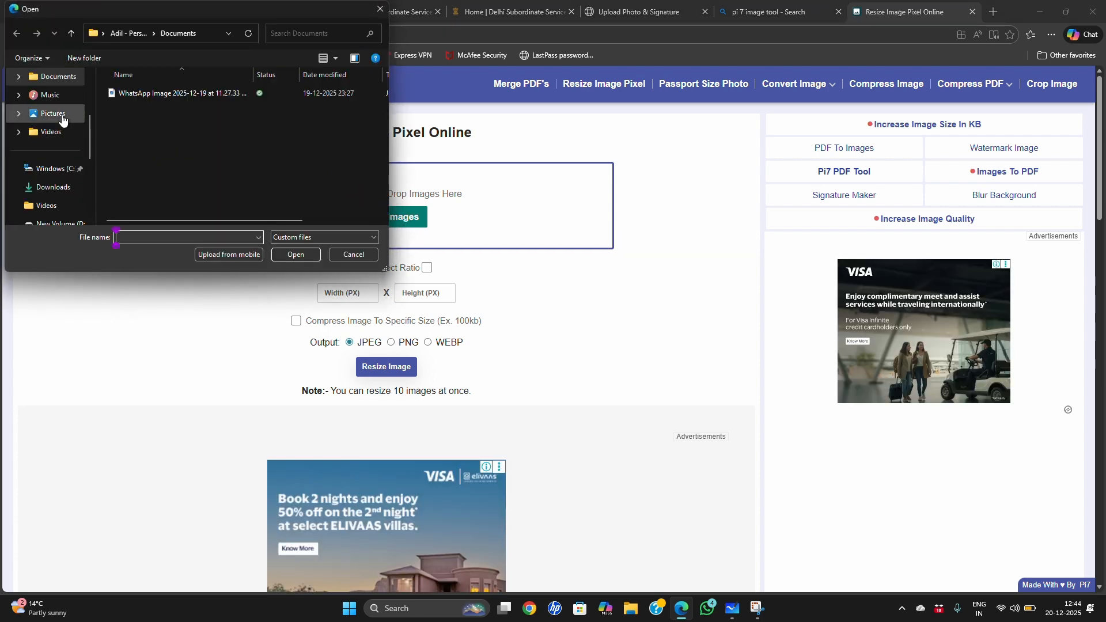
scroll(63, 119, up, 3)
click(34, 80)
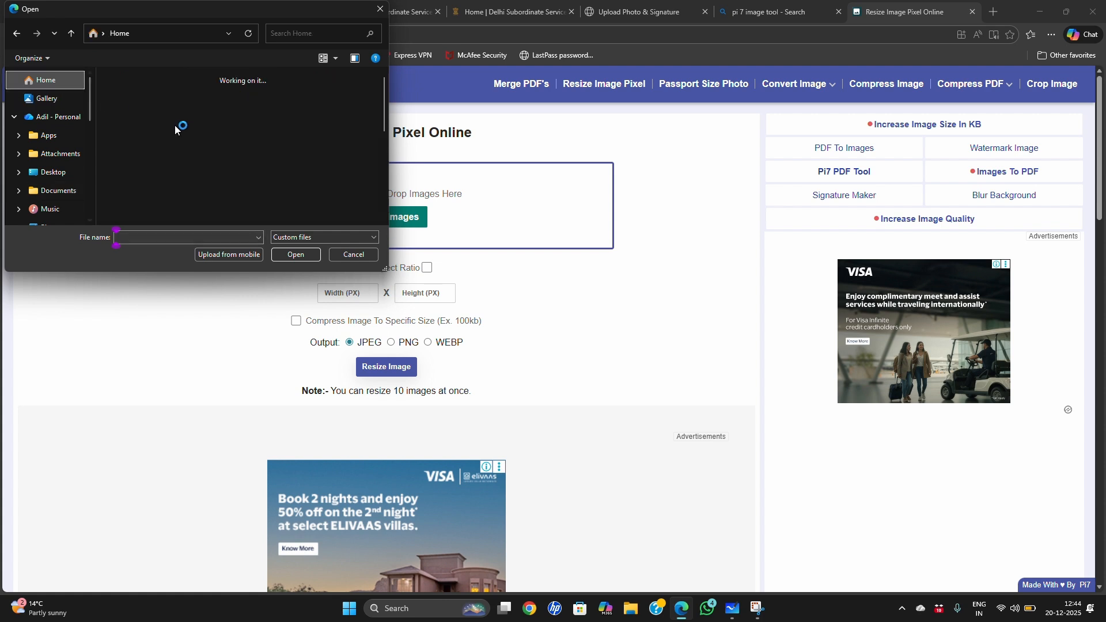
scroll(184, 142, down, 3)
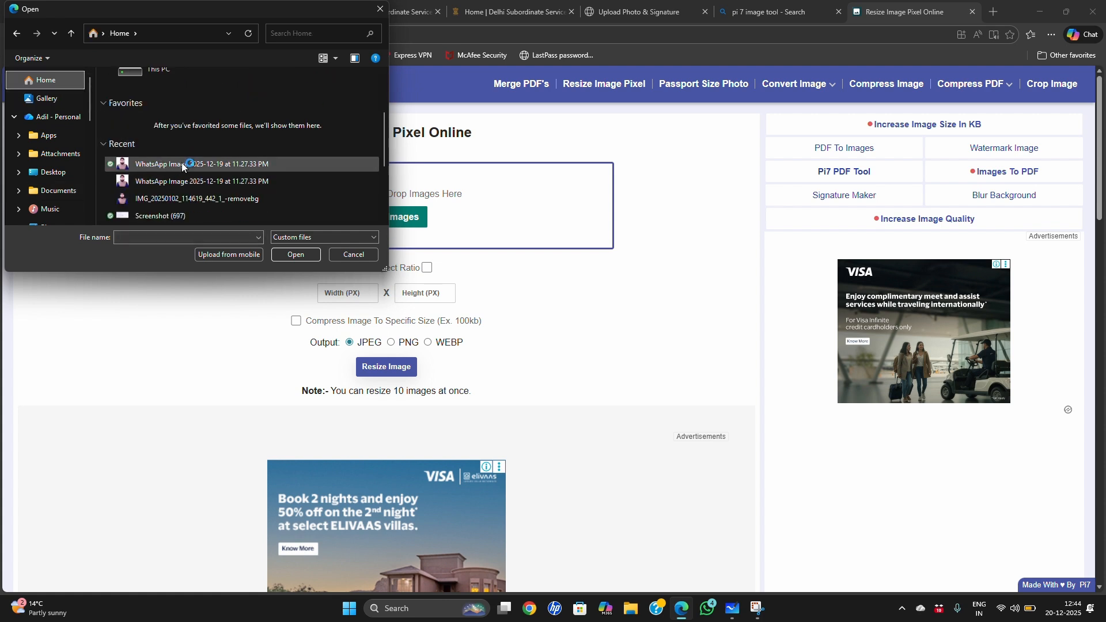
click(165, 182)
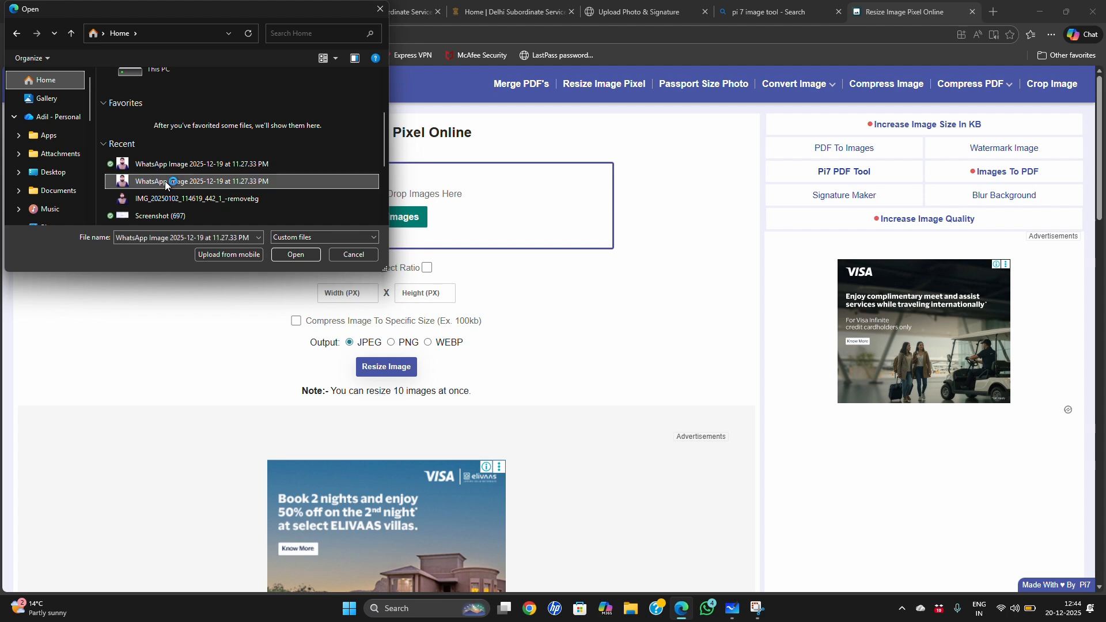
click(305, 255)
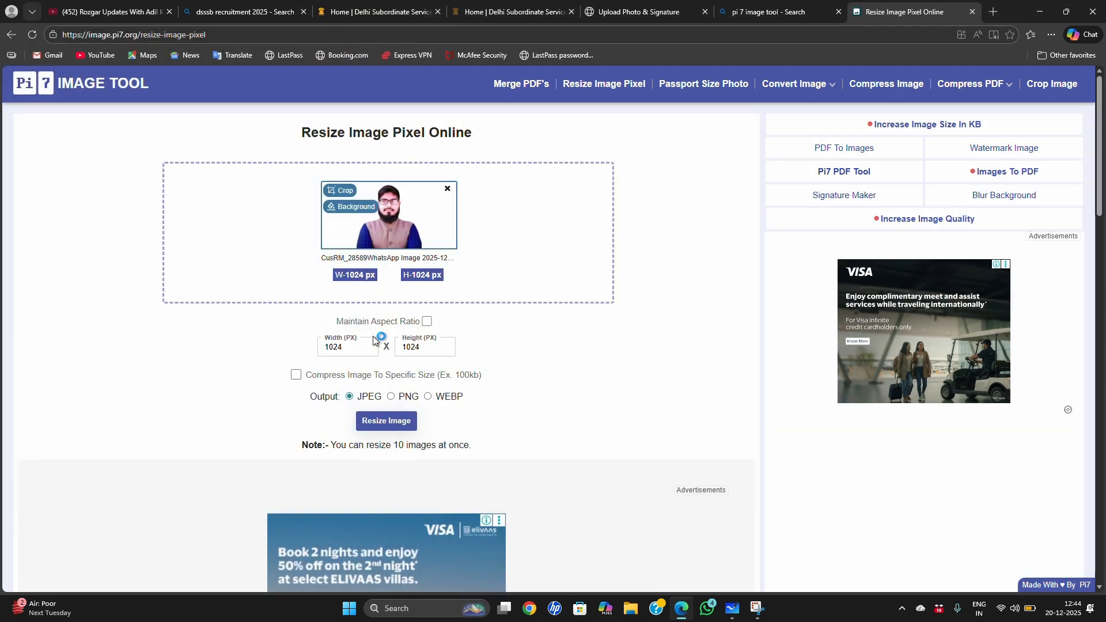
Step: Turn on compression to a specific file size for the photo and set the target to 260 KB
click(298, 377)
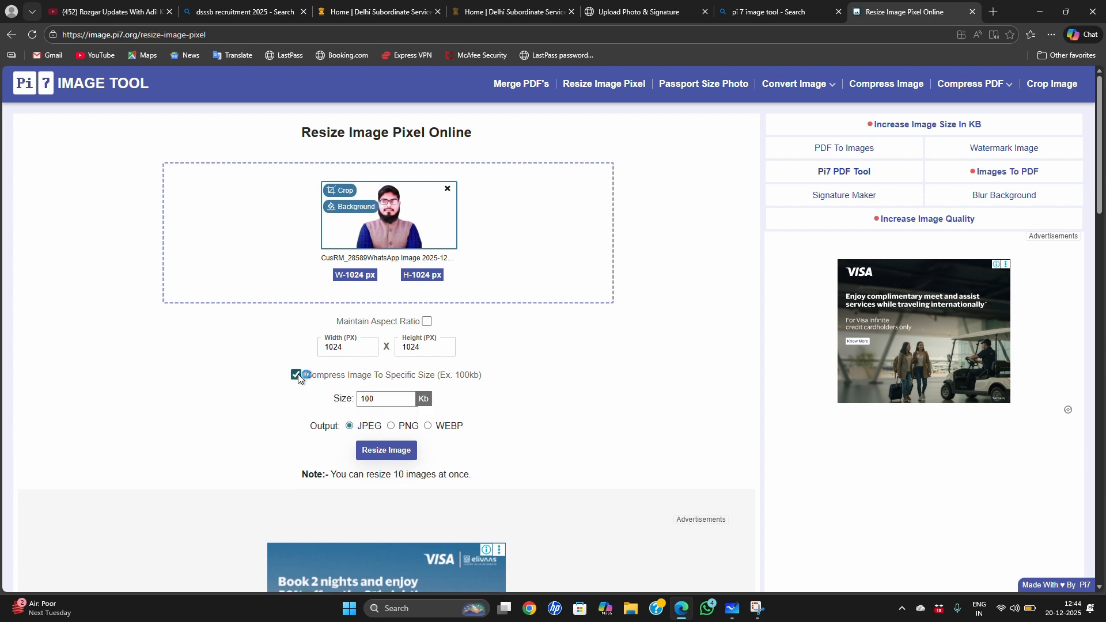
click(377, 399)
key(BackSpace)
key(BackSpace)
key(BackSpace)
text(260)
Step: Resize the photo to a width of 480 px and a height of 672 px with JPEG output
click(352, 348)
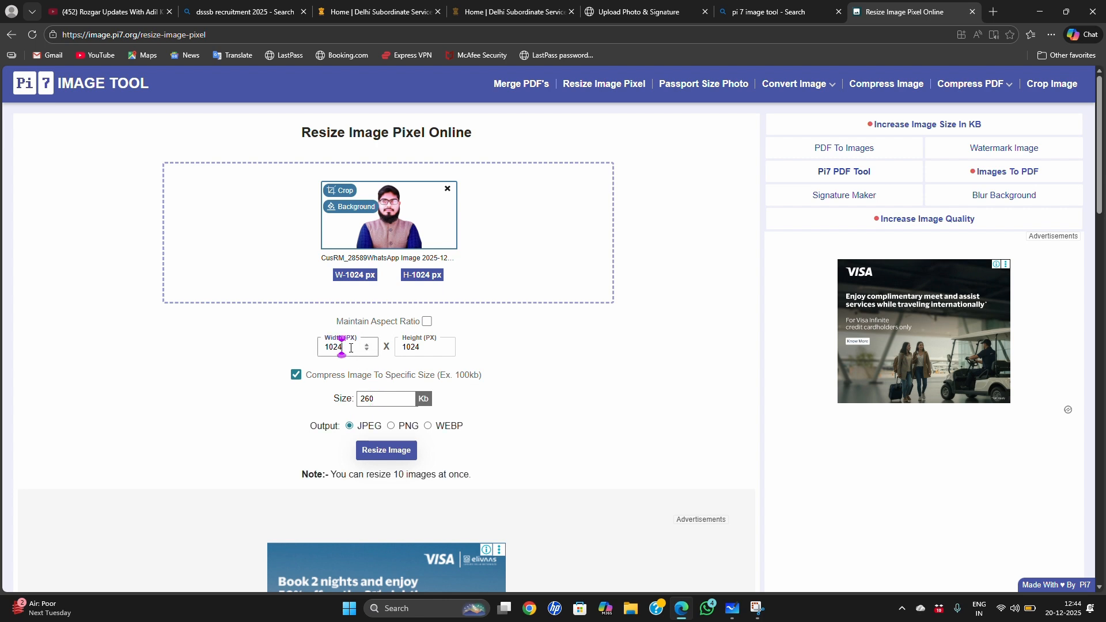
key(BackSpace)
key(BackSpace)
key(BackSpace)
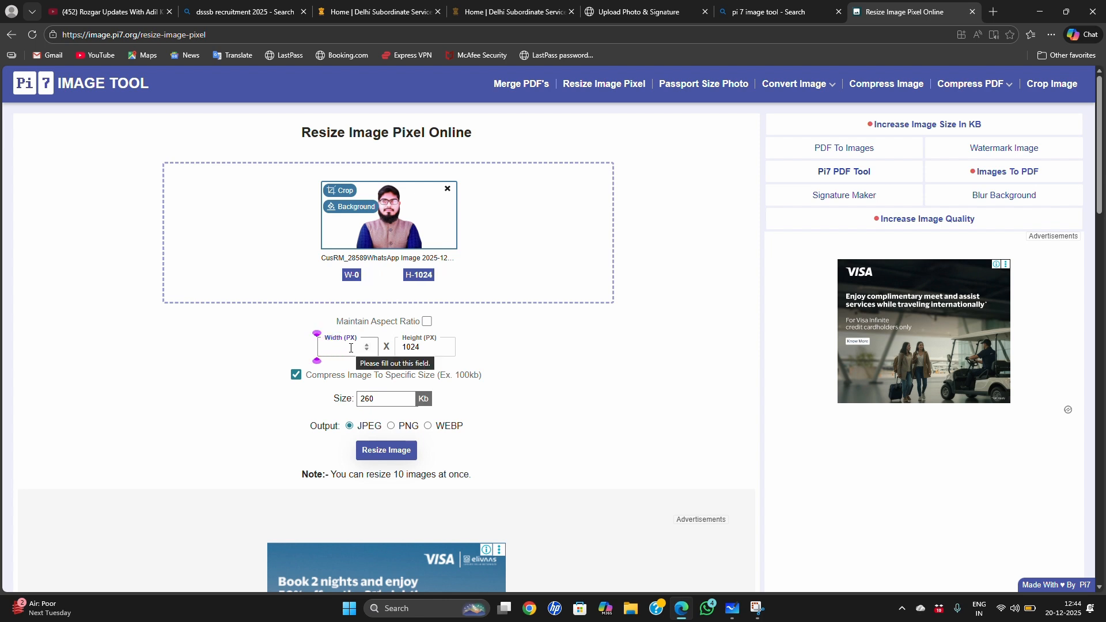
text(480)
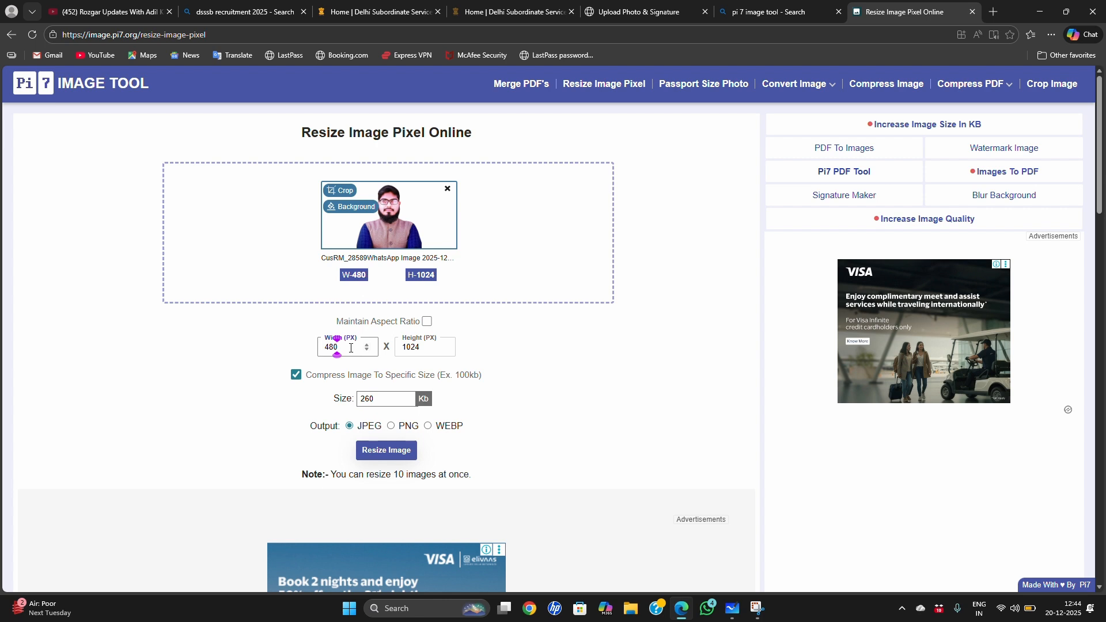
click(421, 347)
key(BackSpace)
key(BackSpace)
key(BackSpace)
key(BackSpace)
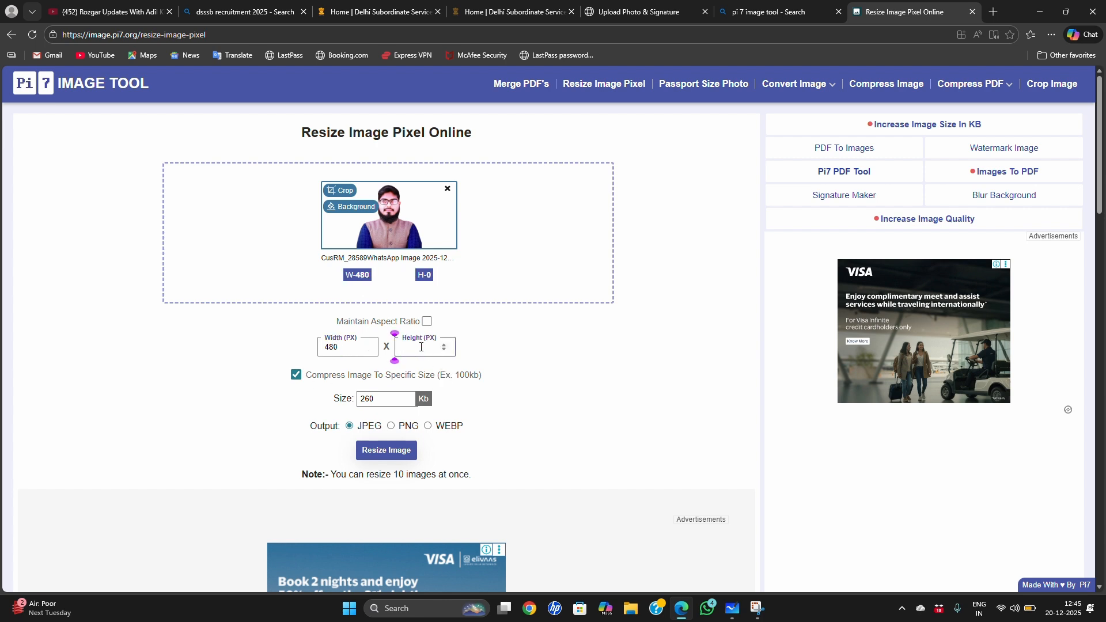
text(672)
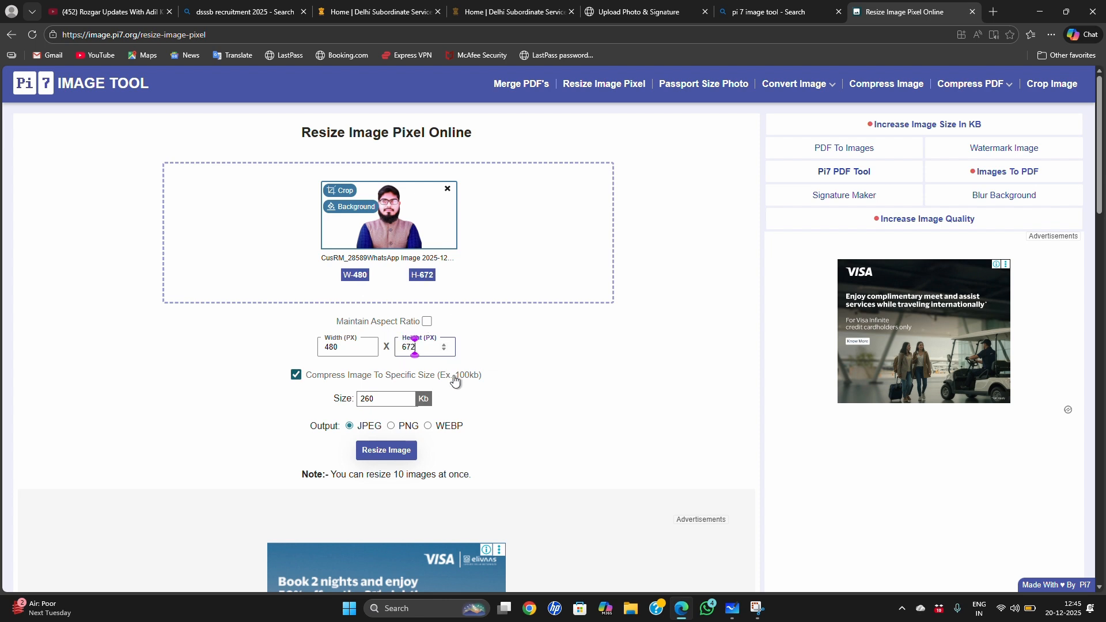
click(396, 455)
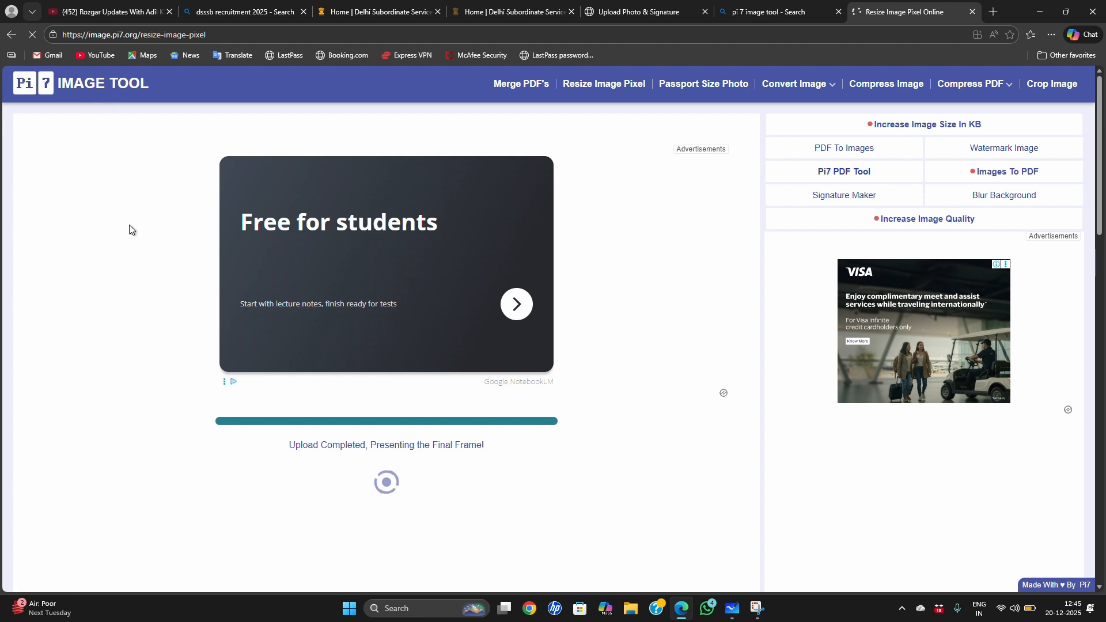
scroll(478, 439, down, 2)
scroll(479, 435, up, 2)
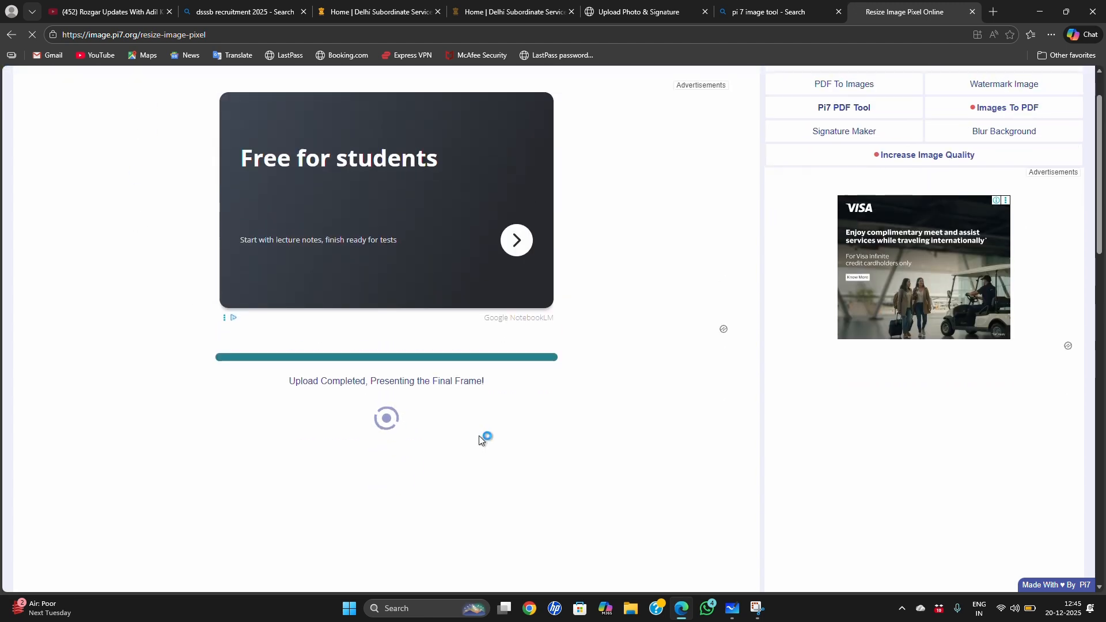
Step: Review the size, format and maximum file size instructions for the signature and both thumb impressions on the DSSSB upload page
click(657, 11)
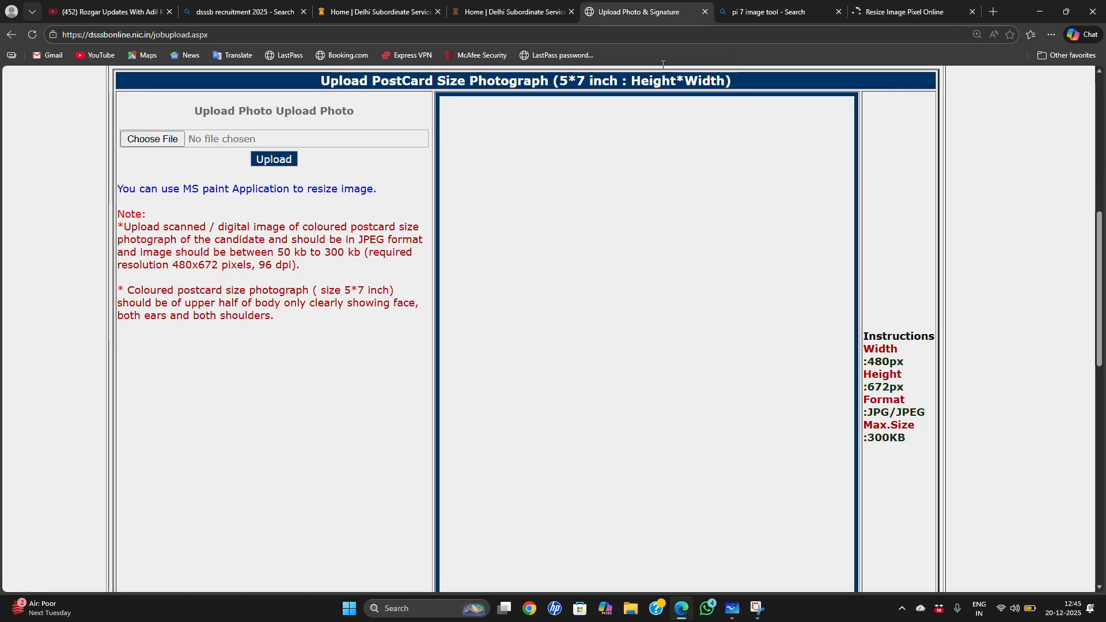
scroll(327, 313, down, 3)
scroll(338, 361, up, 1)
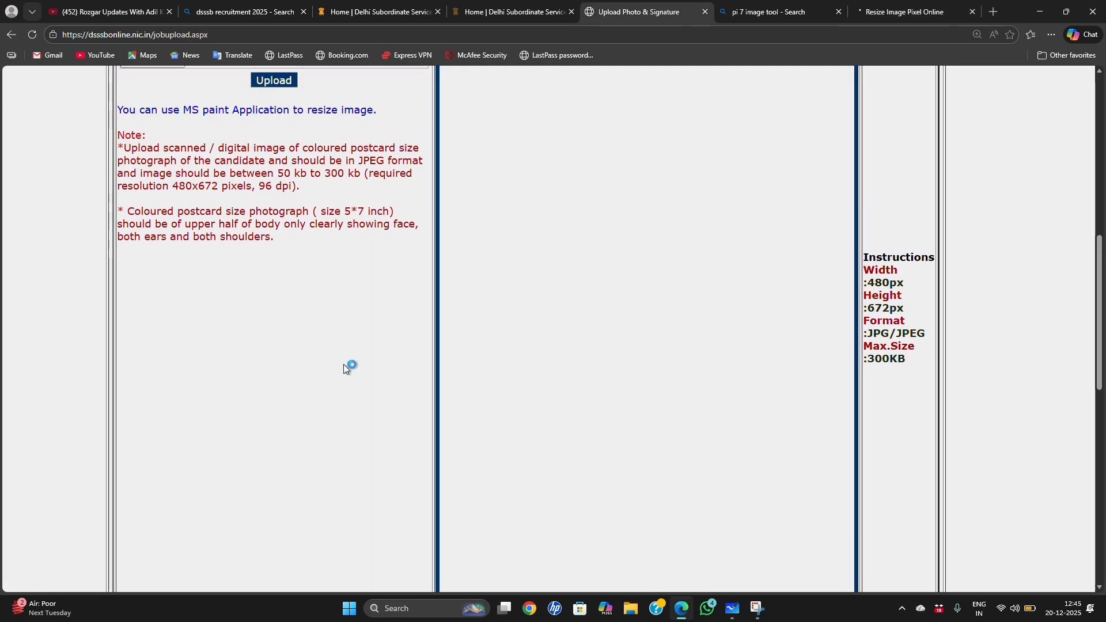
scroll(344, 364, down, 3)
scroll(503, 422, down, 3)
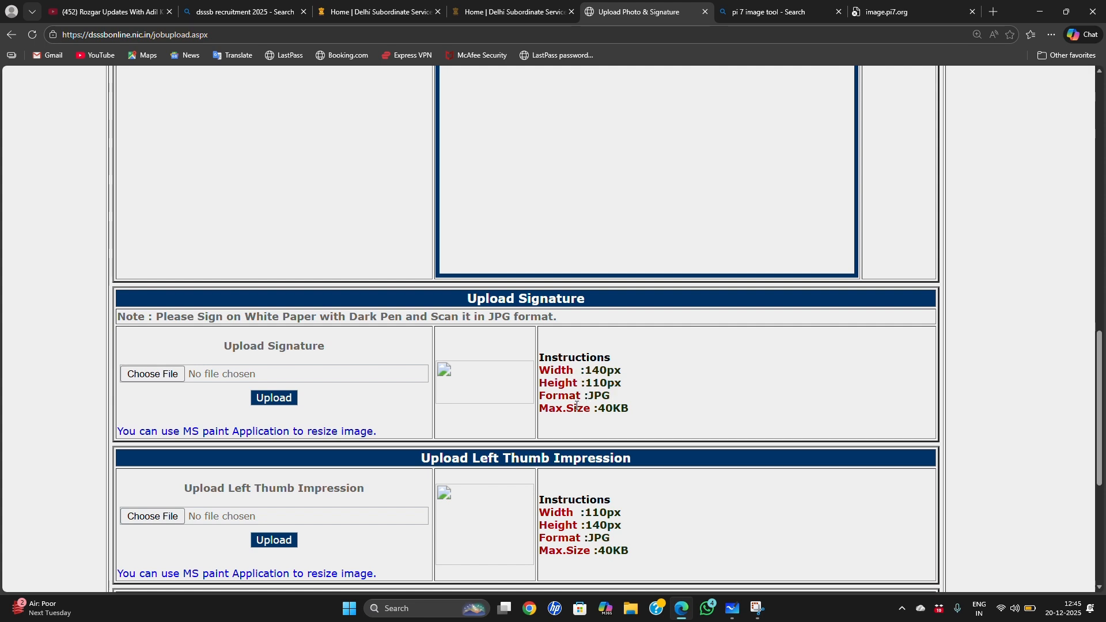
drag(599, 406, 629, 409)
click(656, 413)
scroll(400, 396, down, 2)
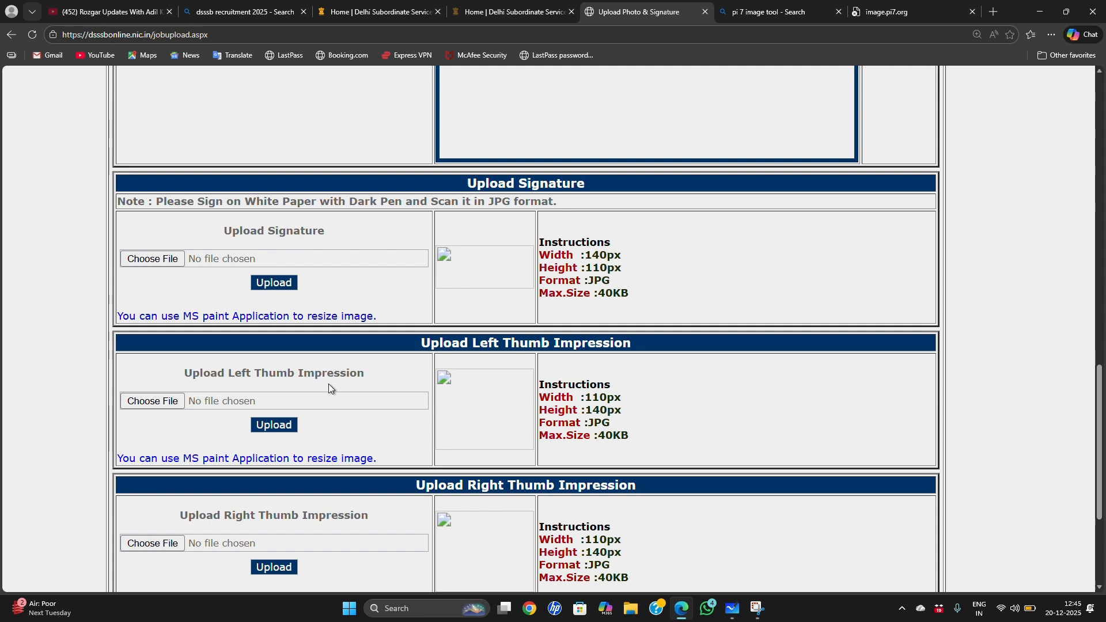
scroll(403, 446, down, 2)
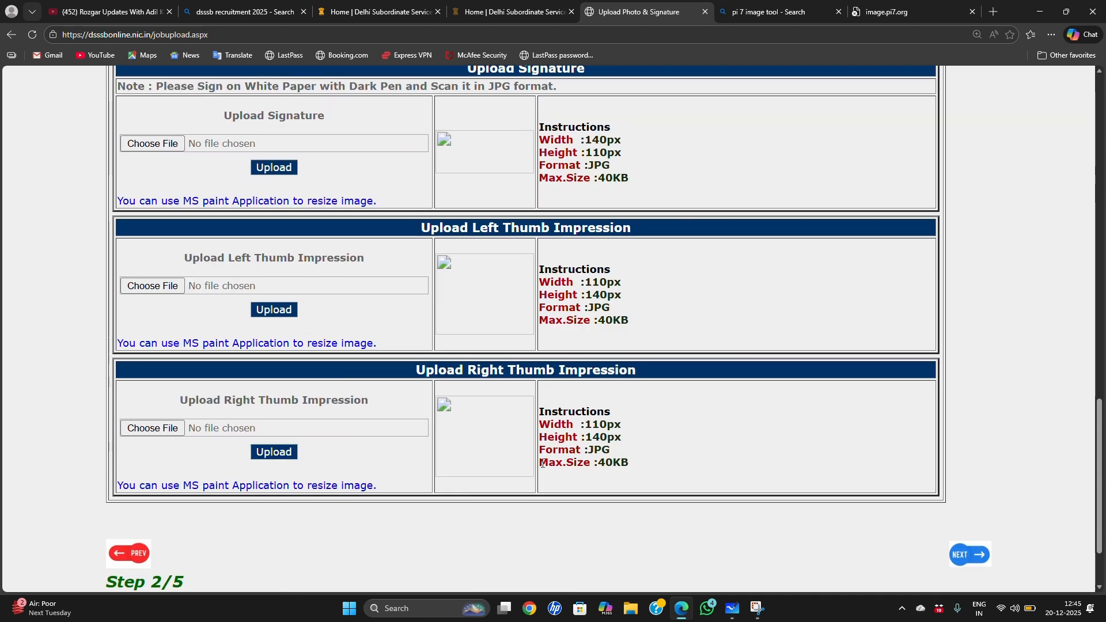
click(374, 428)
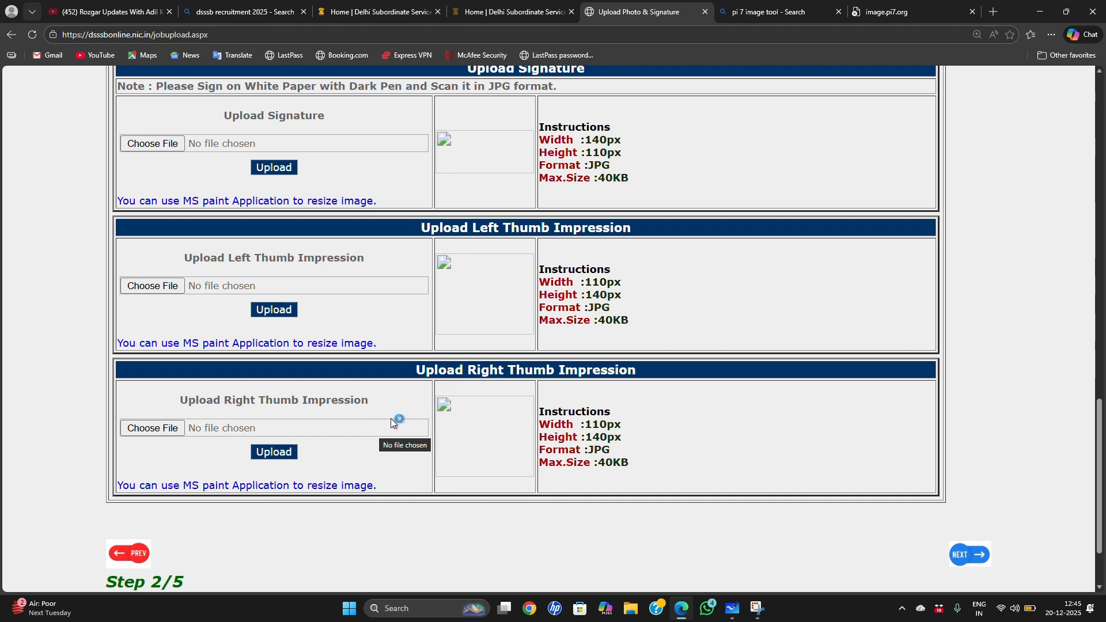
scroll(390, 415, up, 8)
Step: Return to the Pi7 resize result page and reload it, agreeing to resubmit the form
click(858, 11)
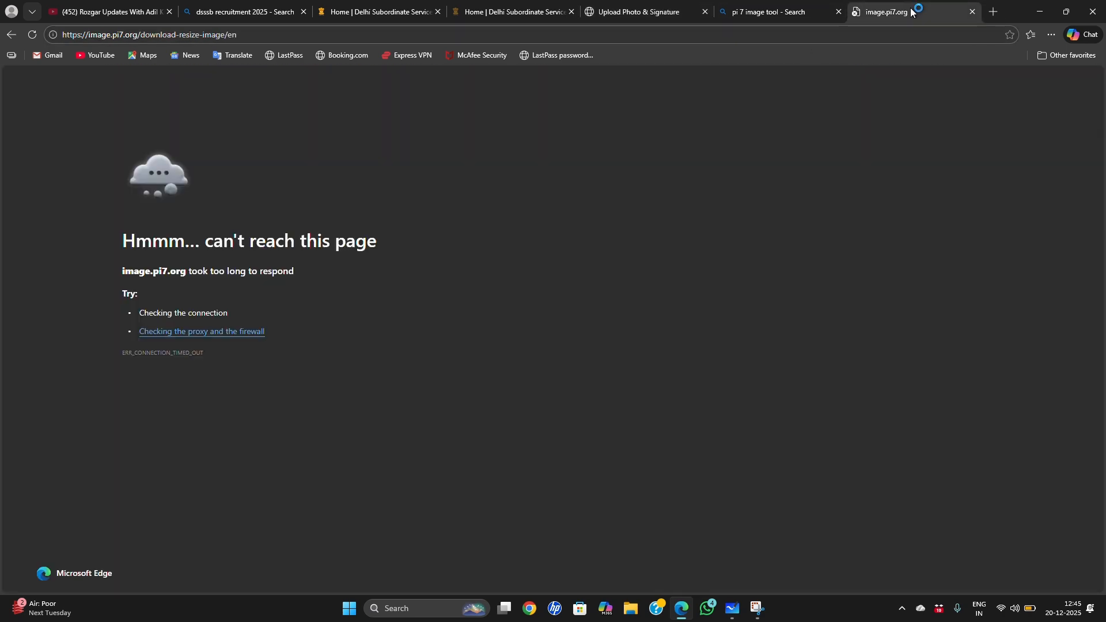
click(777, 11)
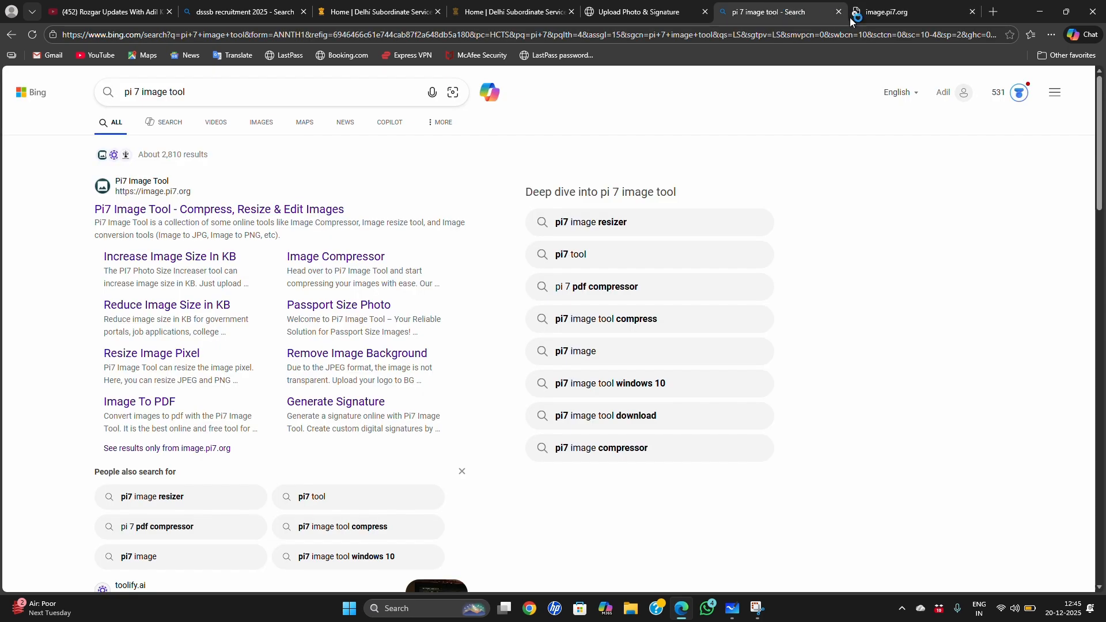
click(886, 15)
click(31, 35)
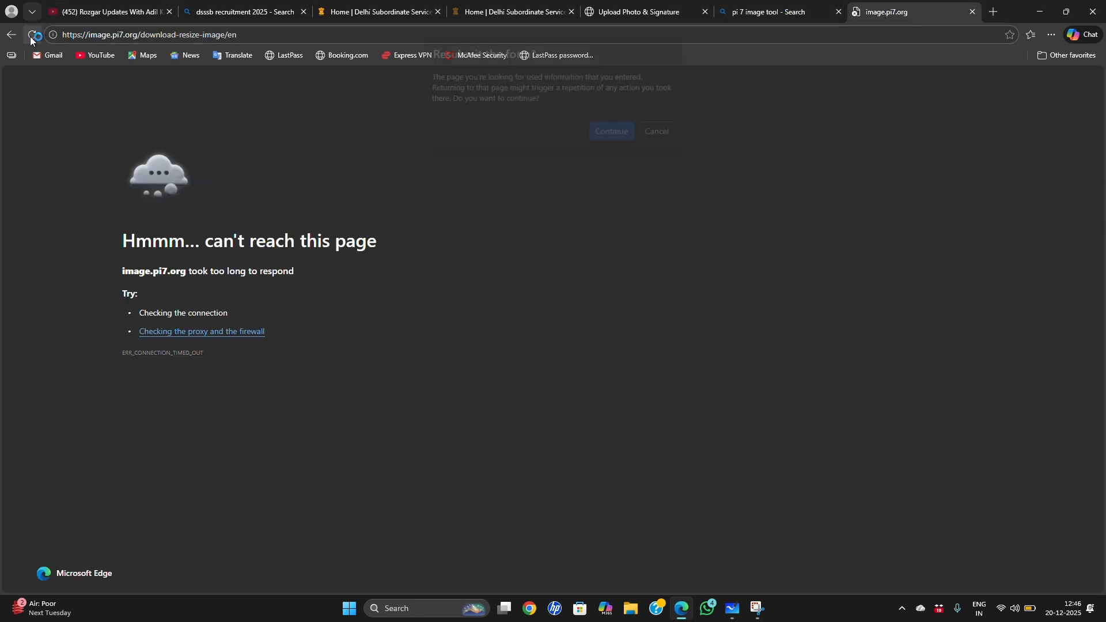
click(611, 138)
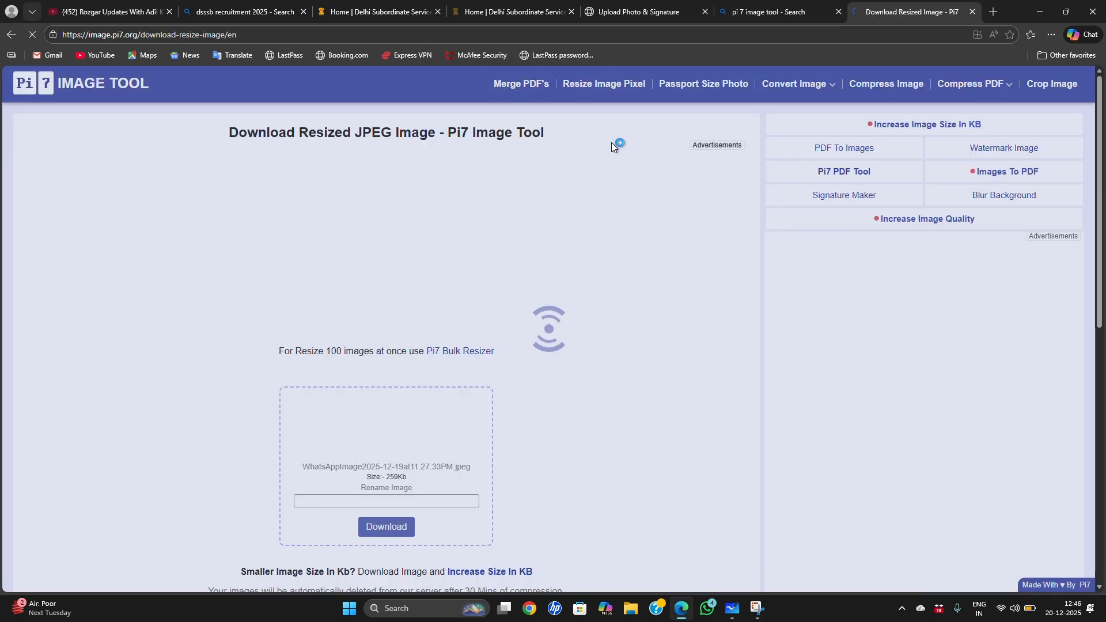
Step: Download the resized JPEG photo without renaming it
scroll(580, 239, down, 2)
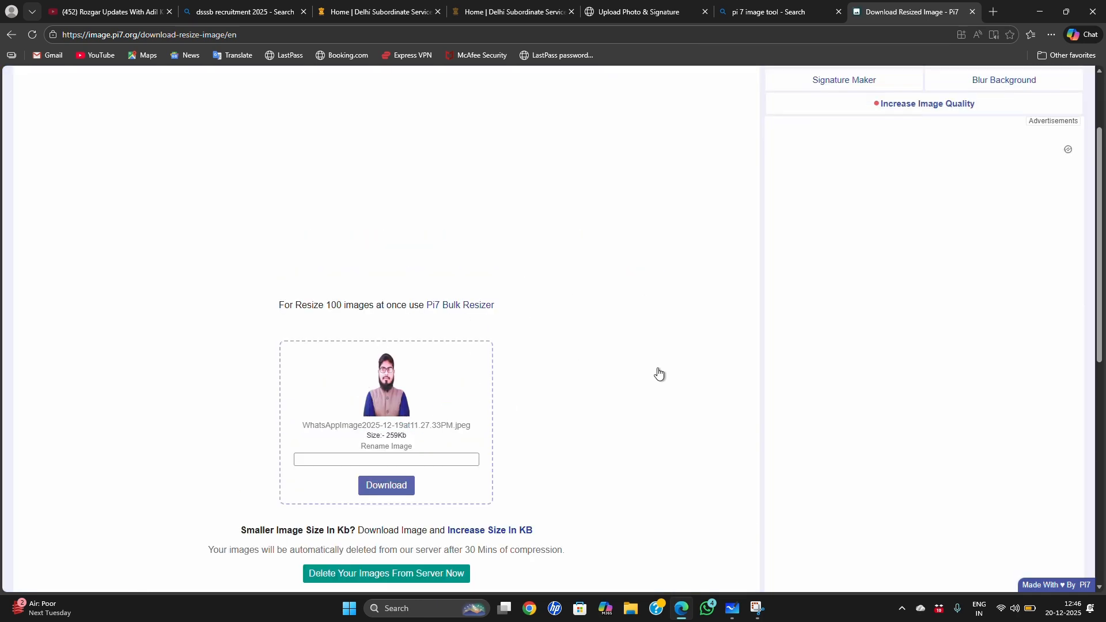
click(393, 490)
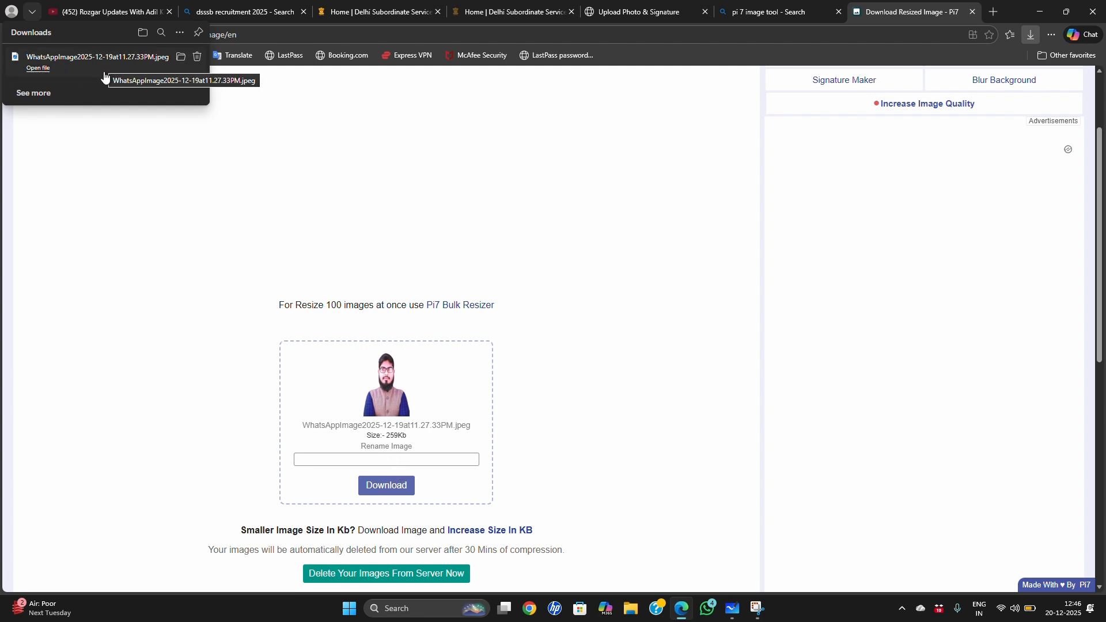
click(105, 77)
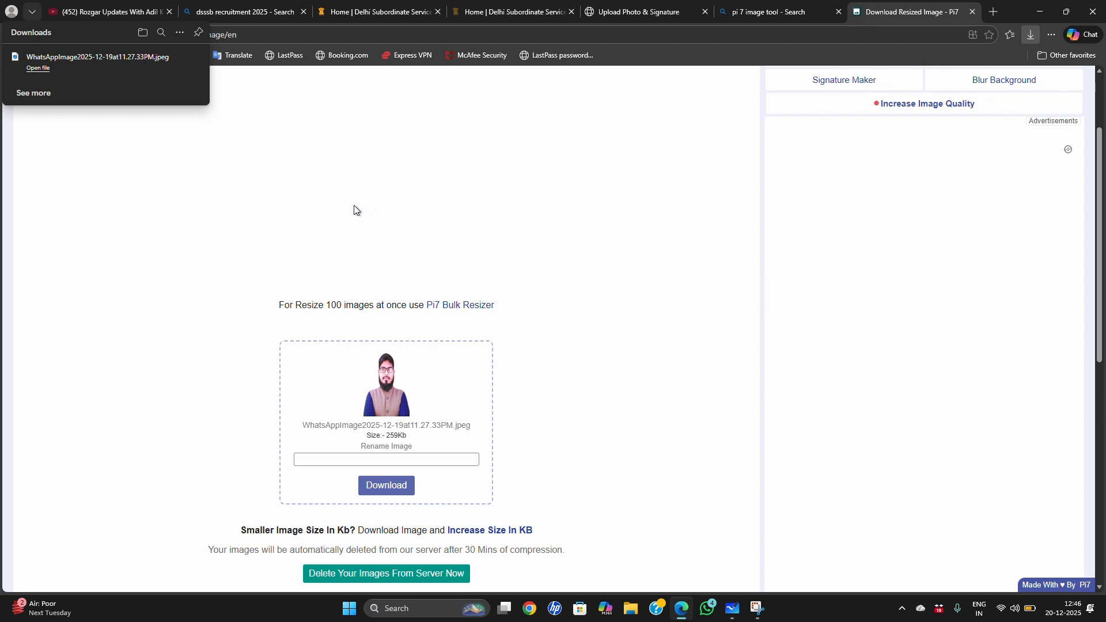
Step: On the DSSSB application page, upload "WhatsAppImage2025-12-19at11.27.33PM.jpeg" from the Downloads folder as the postcard size photograph
click(669, 16)
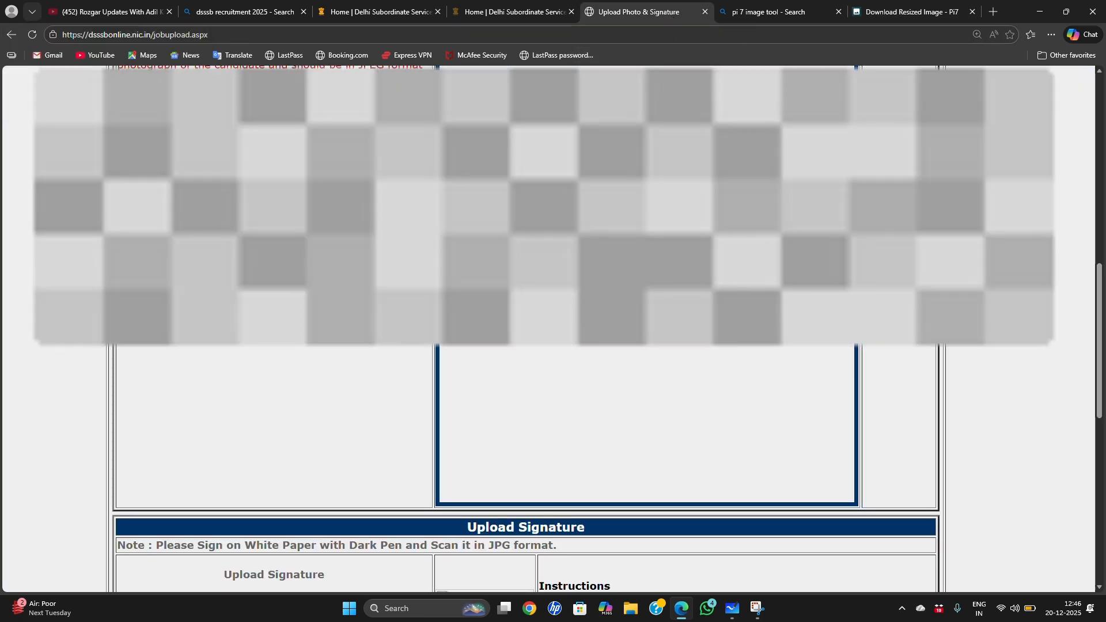
scroll(548, 230, up, 9)
scroll(548, 230, down, 2)
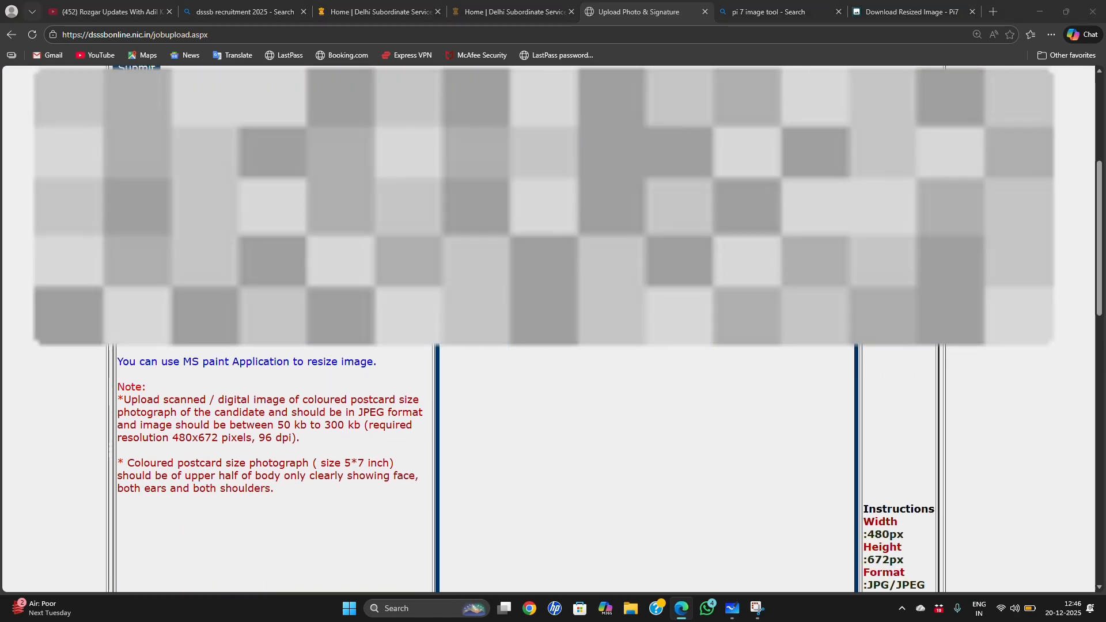
click(152, 312)
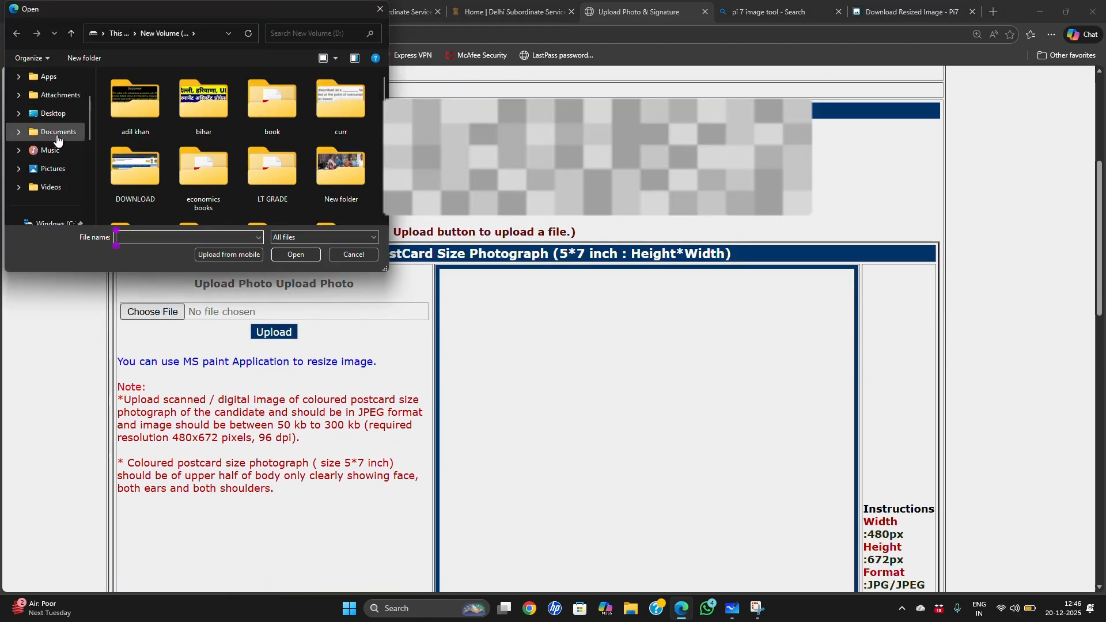
scroll(46, 126, down, 3)
click(56, 132)
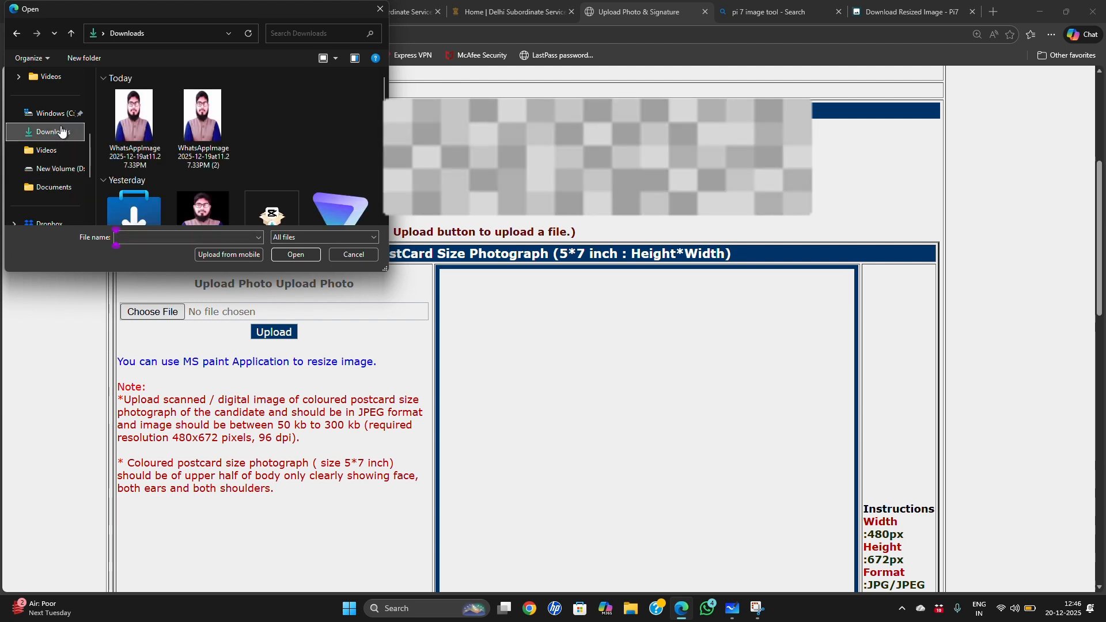
click(143, 126)
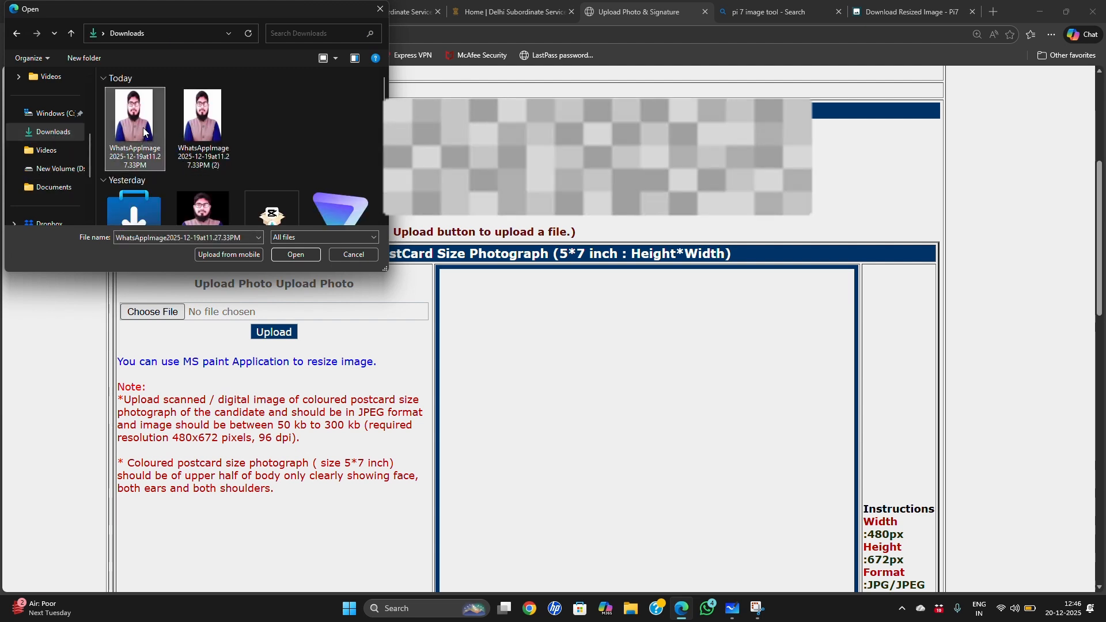
click(294, 254)
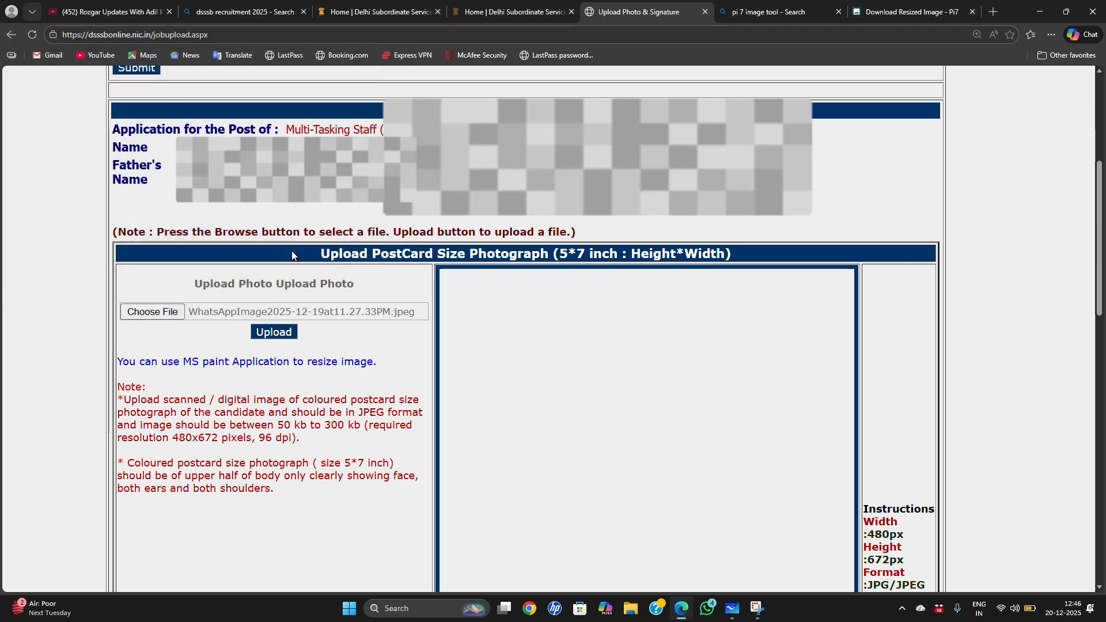
click(274, 332)
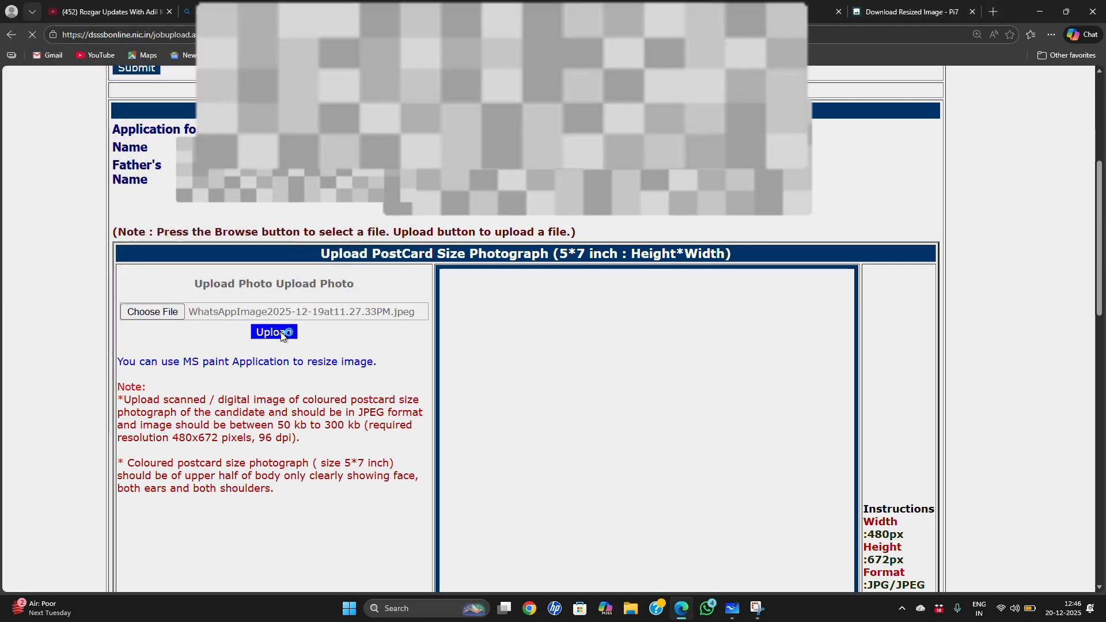
Step: Check the uploaded postcard photograph's preview and review the signature and thumb impression upload sections
scroll(575, 306, down, 1)
scroll(574, 303, down, 2)
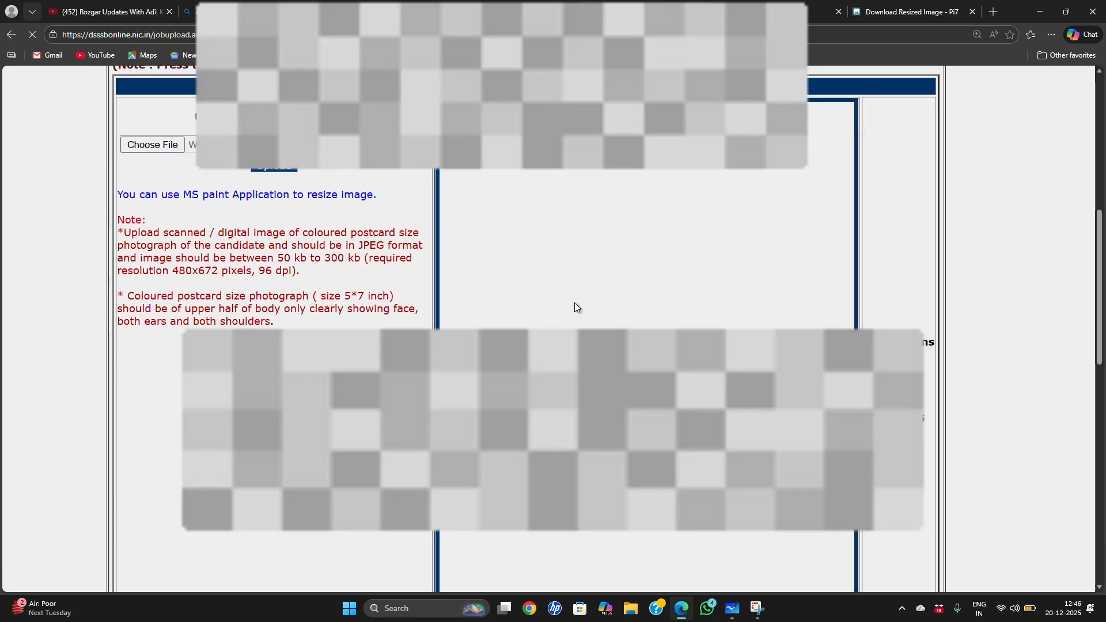
scroll(574, 303, down, 9)
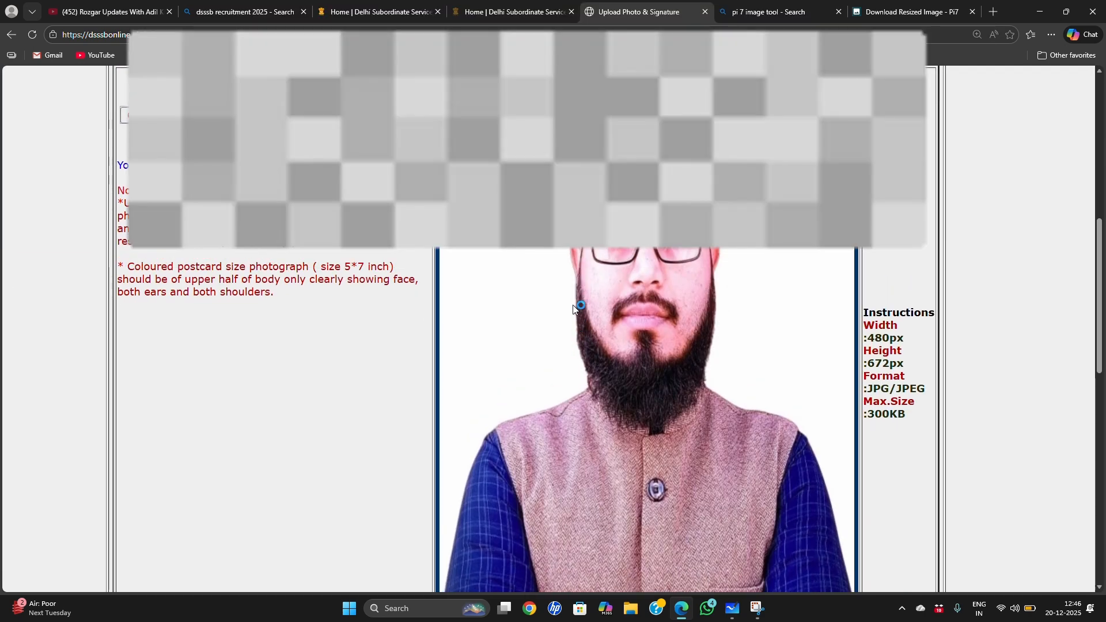
scroll(573, 306, down, 5)
scroll(573, 305, down, 4)
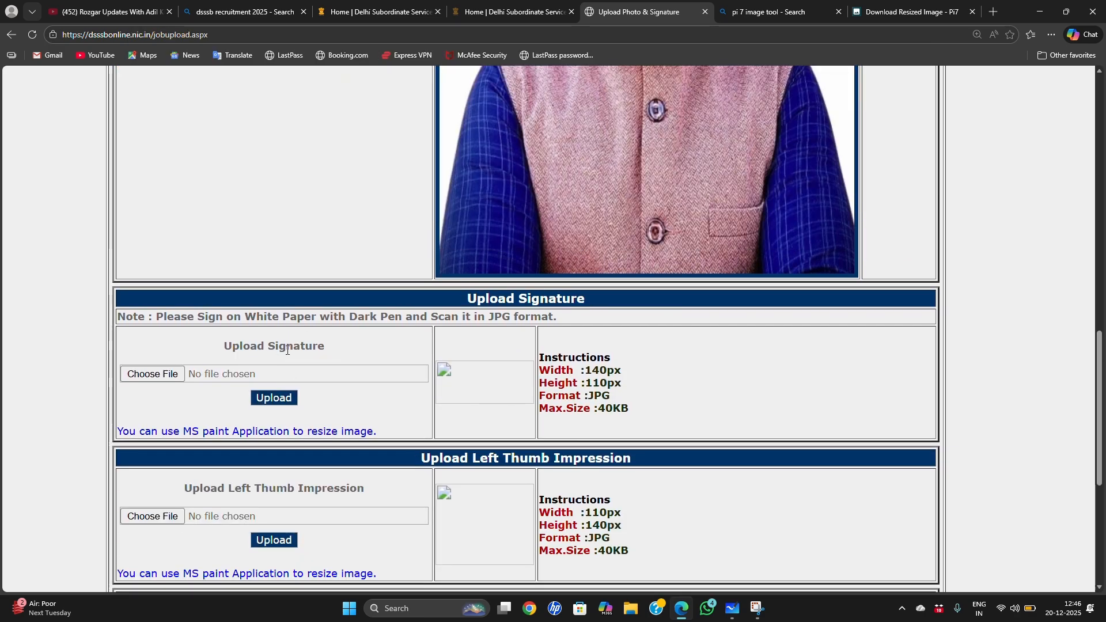
scroll(326, 356, down, 3)
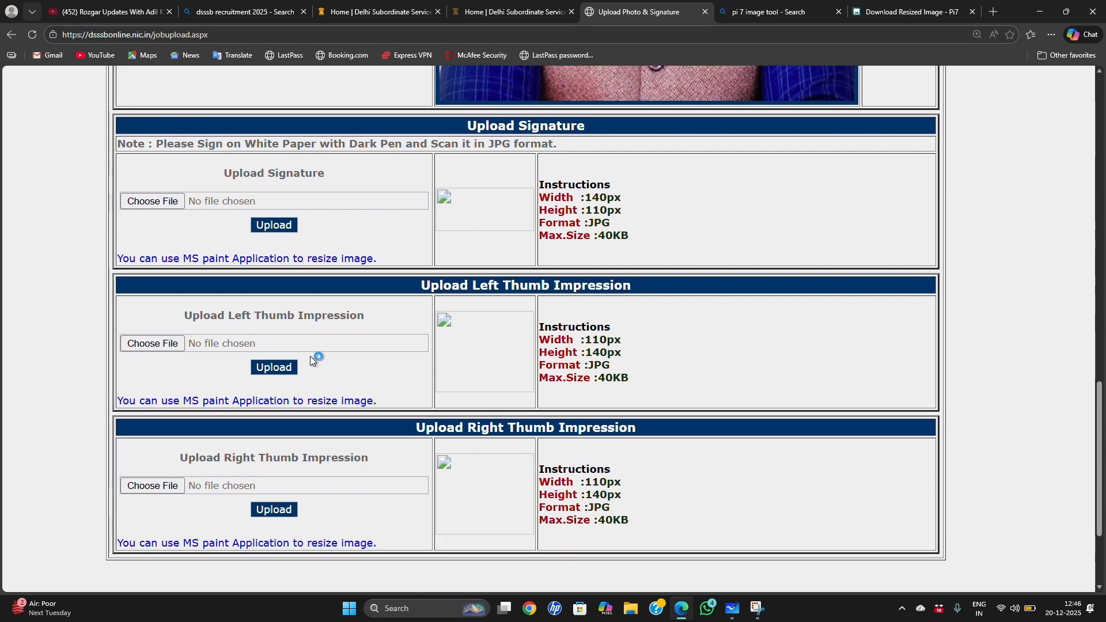
click(737, 9)
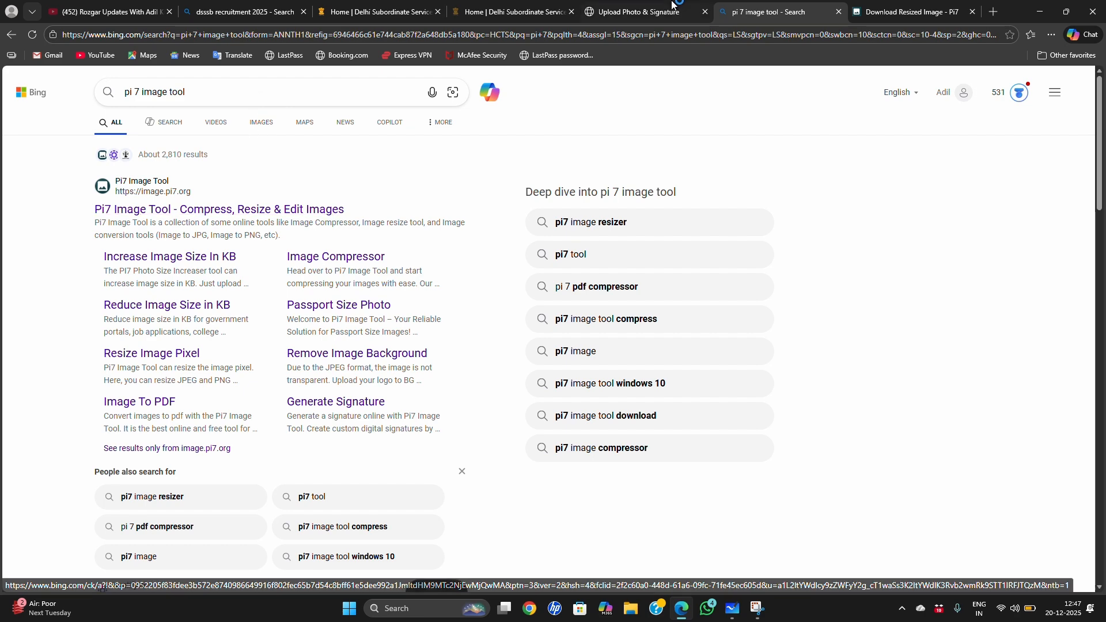
click(911, 12)
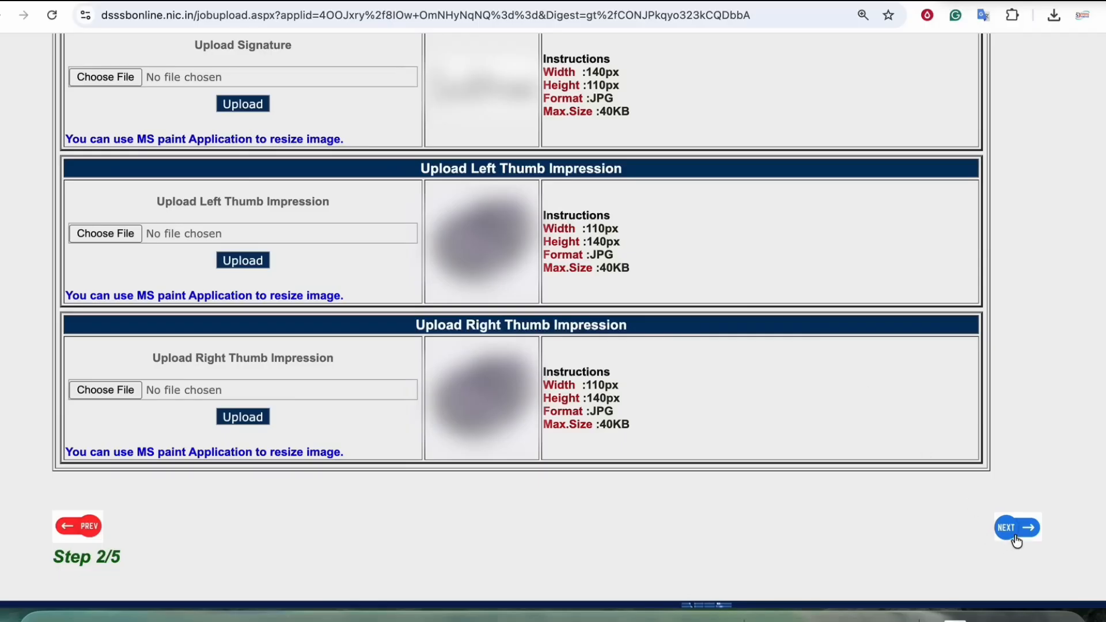
click(1017, 542)
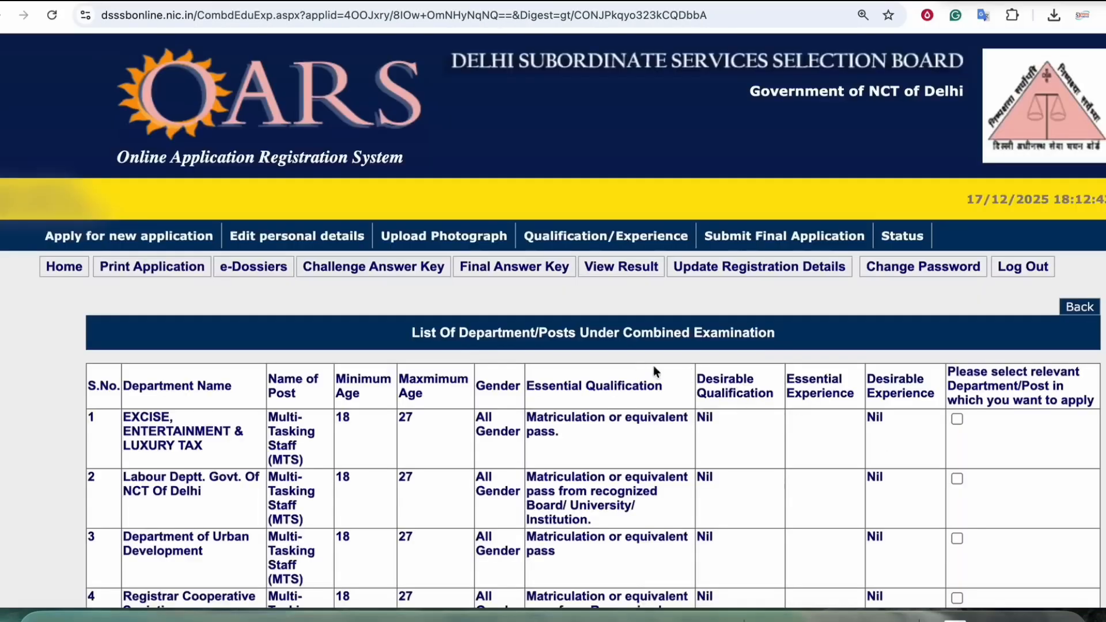
Step: Select the EXCISE, ENTERTAINMENT & LUXURY TAX department and look through the full list of departments and posts
scroll(782, 334, down, 3)
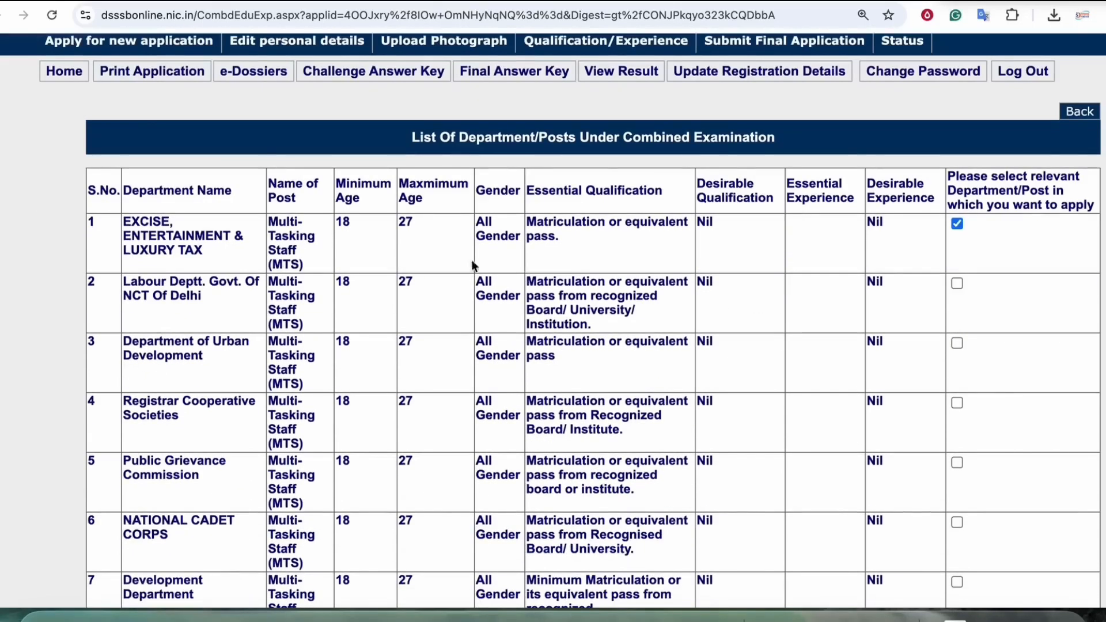
drag(419, 137, 694, 137)
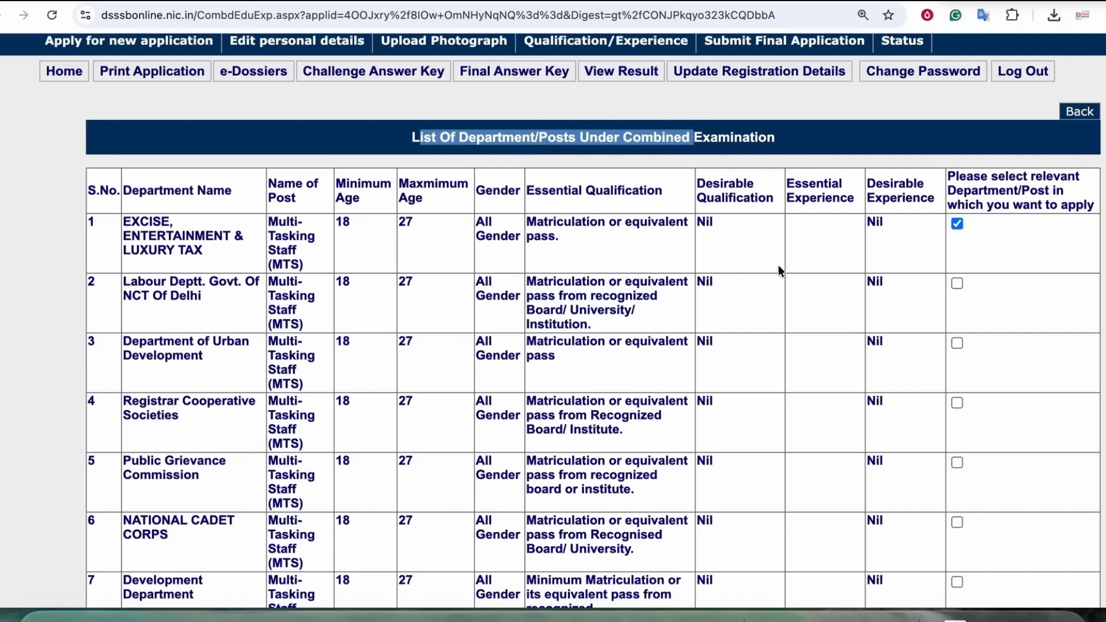
scroll(771, 259, down, 1)
scroll(632, 288, up, 3)
scroll(632, 287, down, 8)
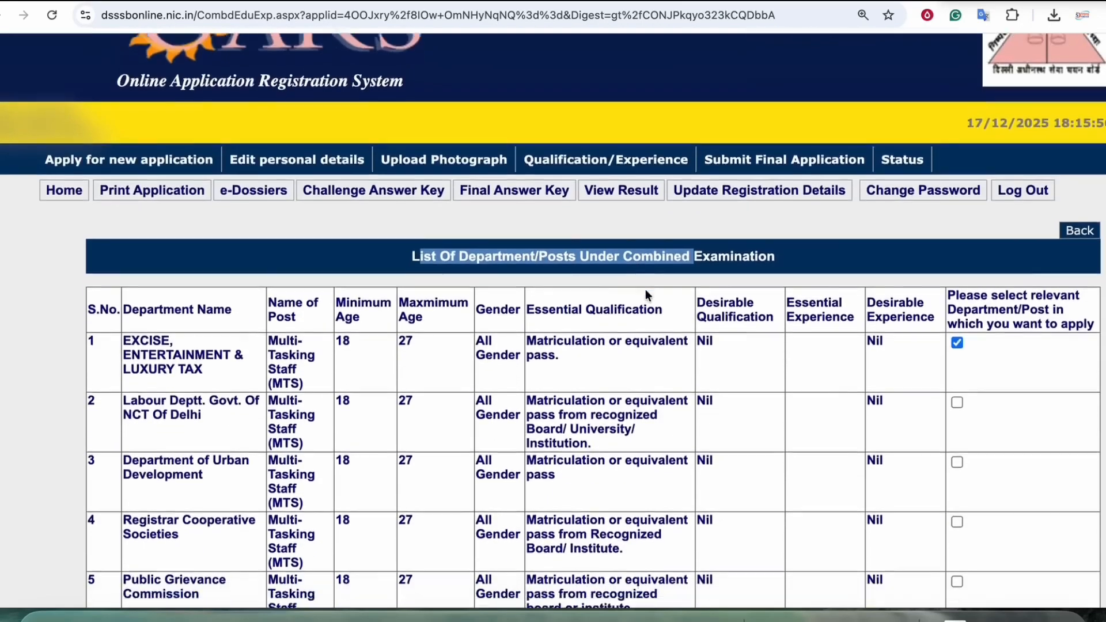
scroll(693, 307, down, 1)
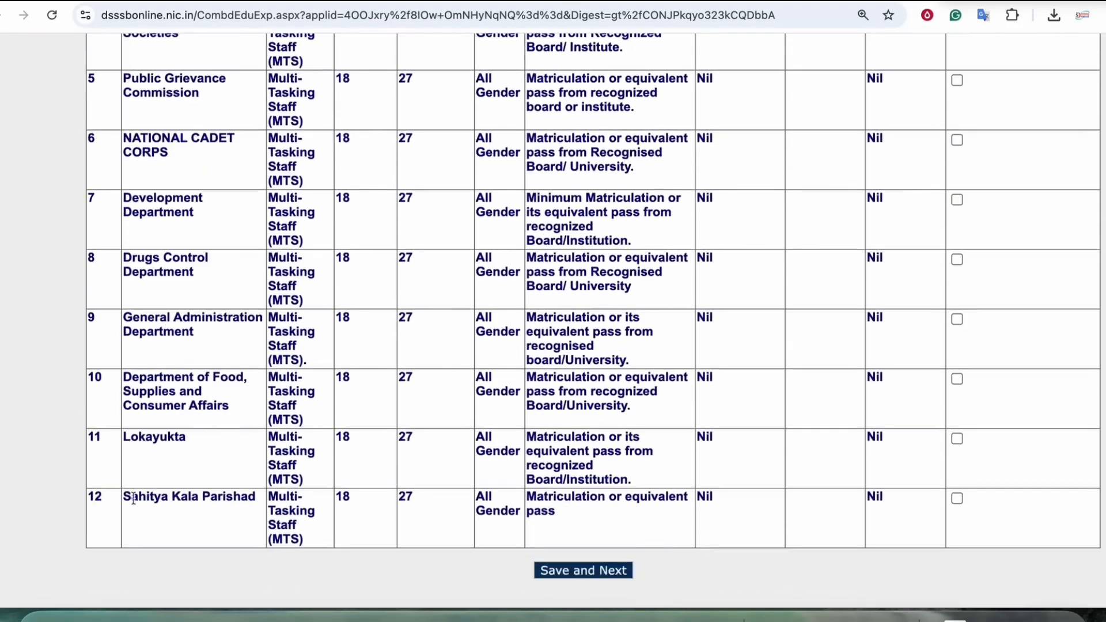
Step: Try to select the Sahitya Kala Parishad MTS post and dismiss the site's message
drag(98, 498, 262, 490)
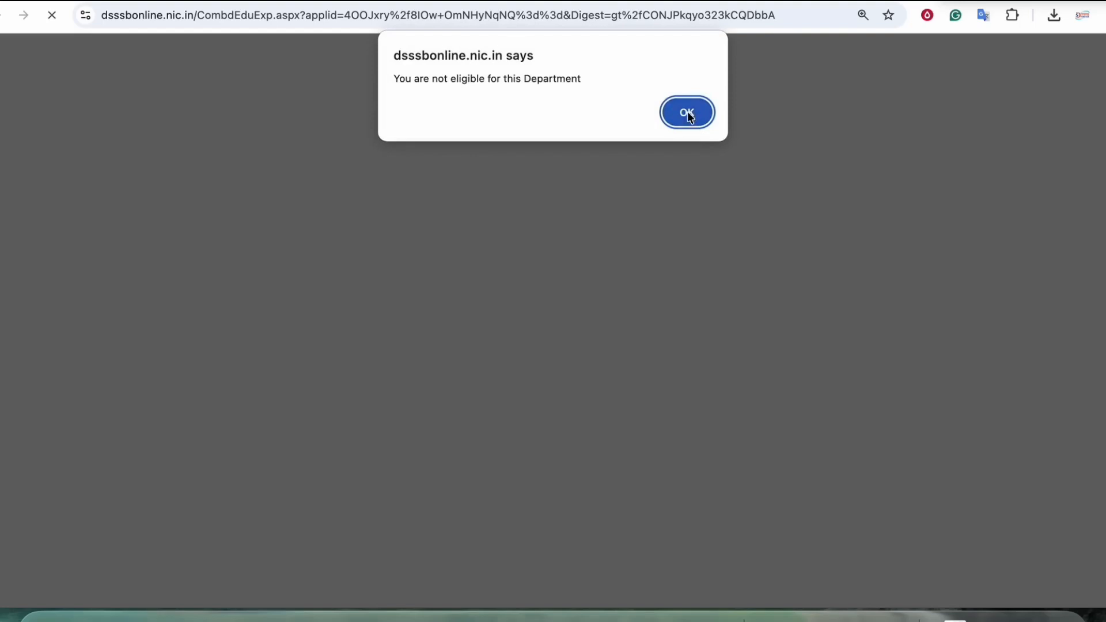
click(688, 115)
click(695, 117)
scroll(939, 420, down, 1)
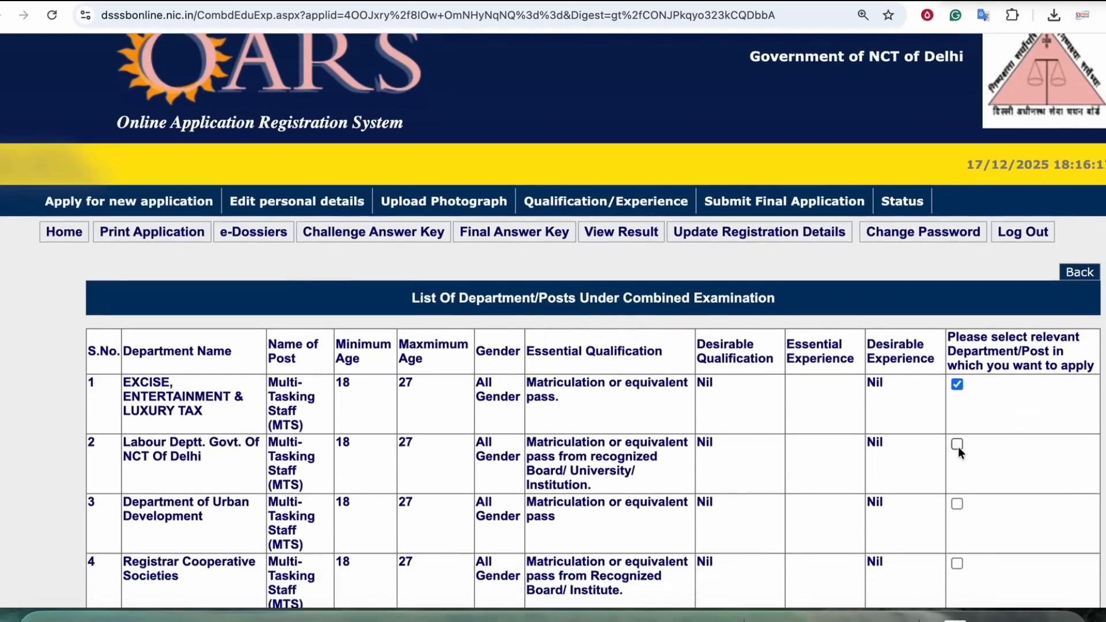
Step: Select Labour Deptt. Govt. Of NCT Of Delhi and try to select the Department of Urban Development
click(957, 444)
scroll(934, 376, down, 3)
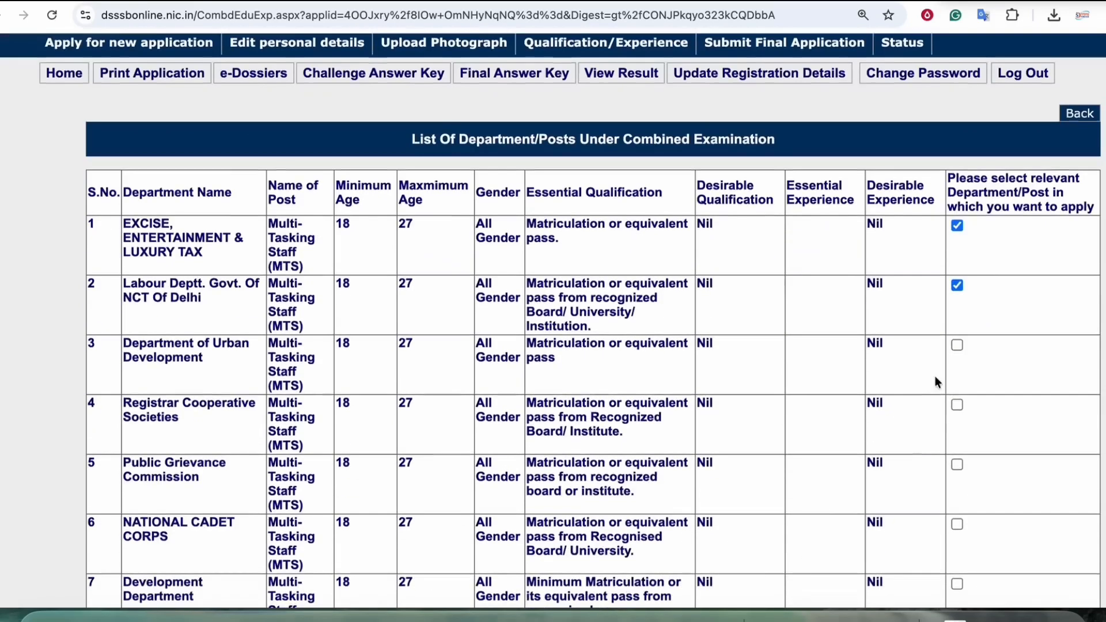
click(957, 344)
drag(424, 75, 520, 81)
click(707, 119)
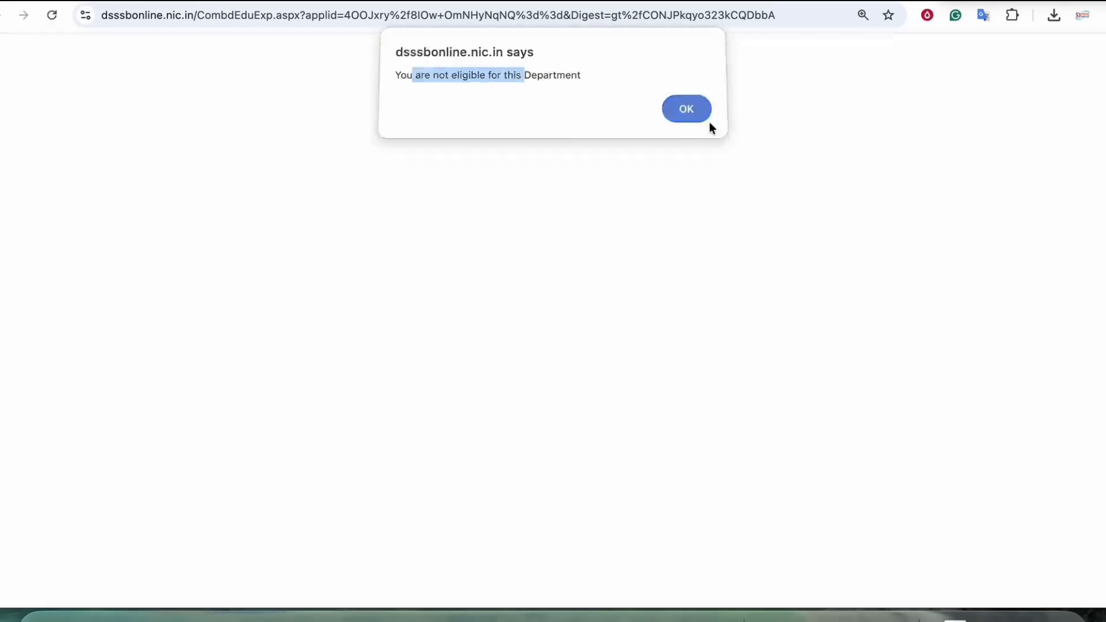
Step: Select the Registrar Cooperative Societies, NATIONAL CADET CORPS and Development Department posts, dismissing any eligibility message
scroll(898, 224, down, 1)
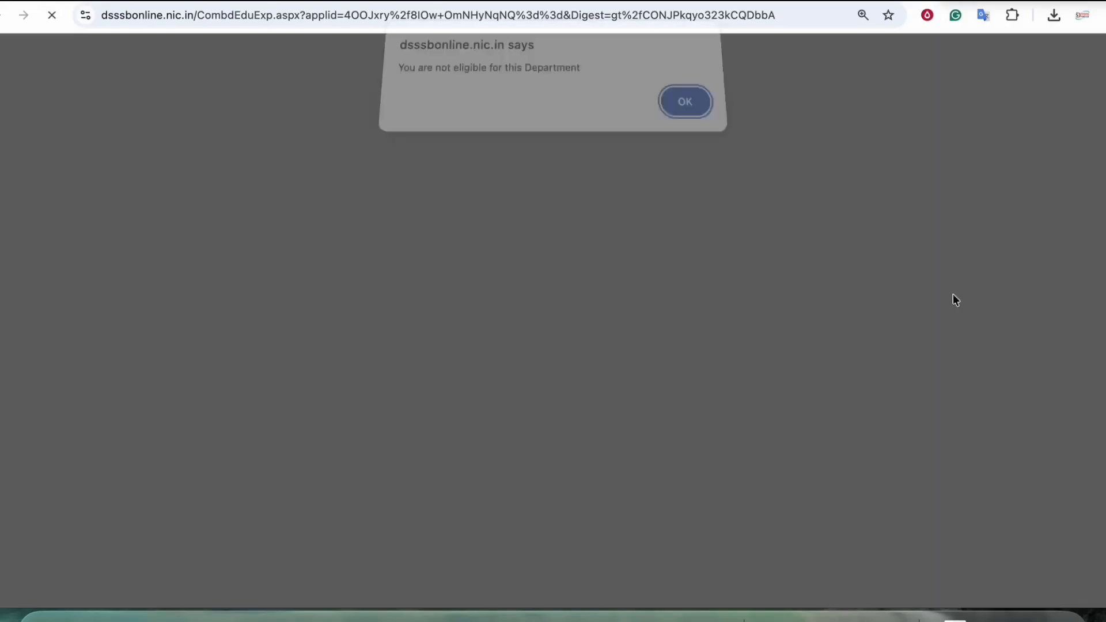
key(Return)
scroll(921, 311, down, 1)
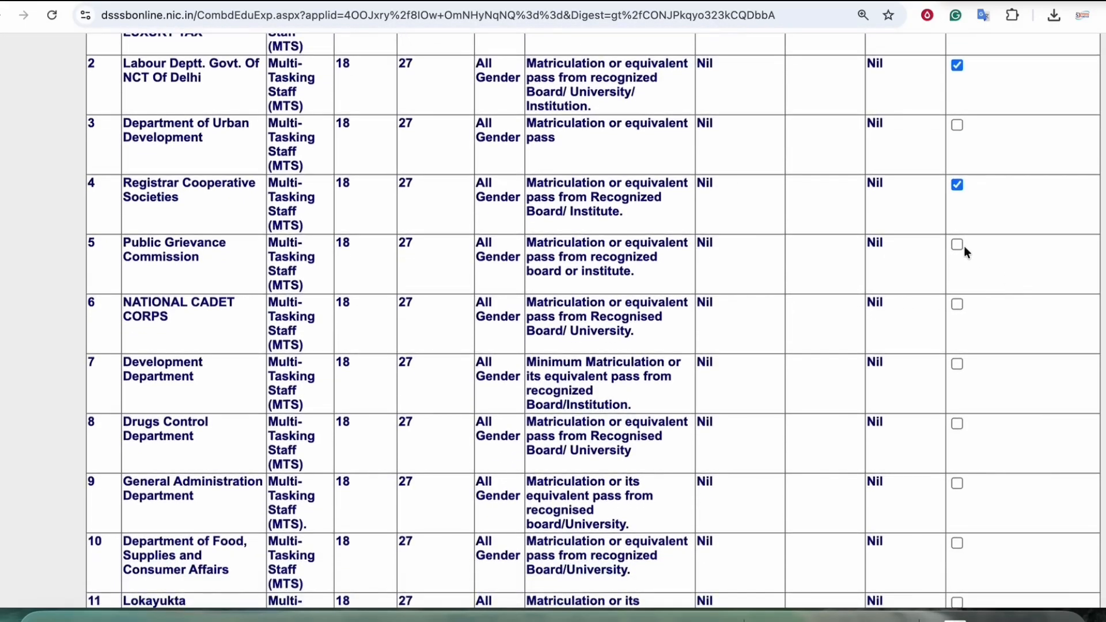
click(956, 304)
scroll(663, 220, down, 2)
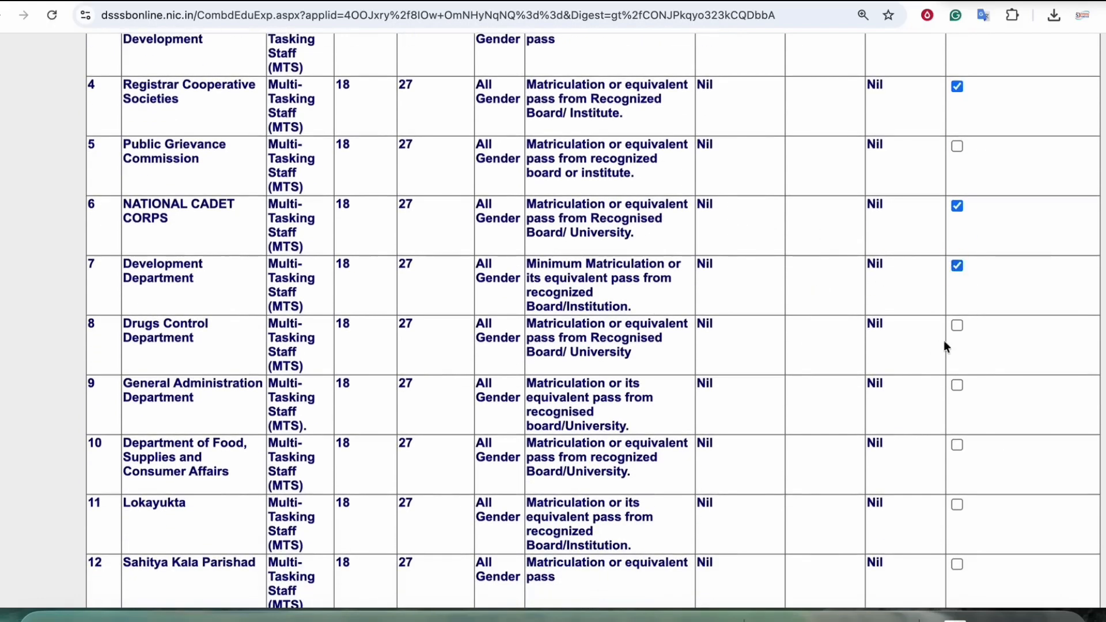
Step: Try the Drugs Control Department, and select the General Administration Department and the Department of Food, Supplies and Consumer Affairs
click(957, 325)
click(686, 111)
scroll(956, 369, down, 1)
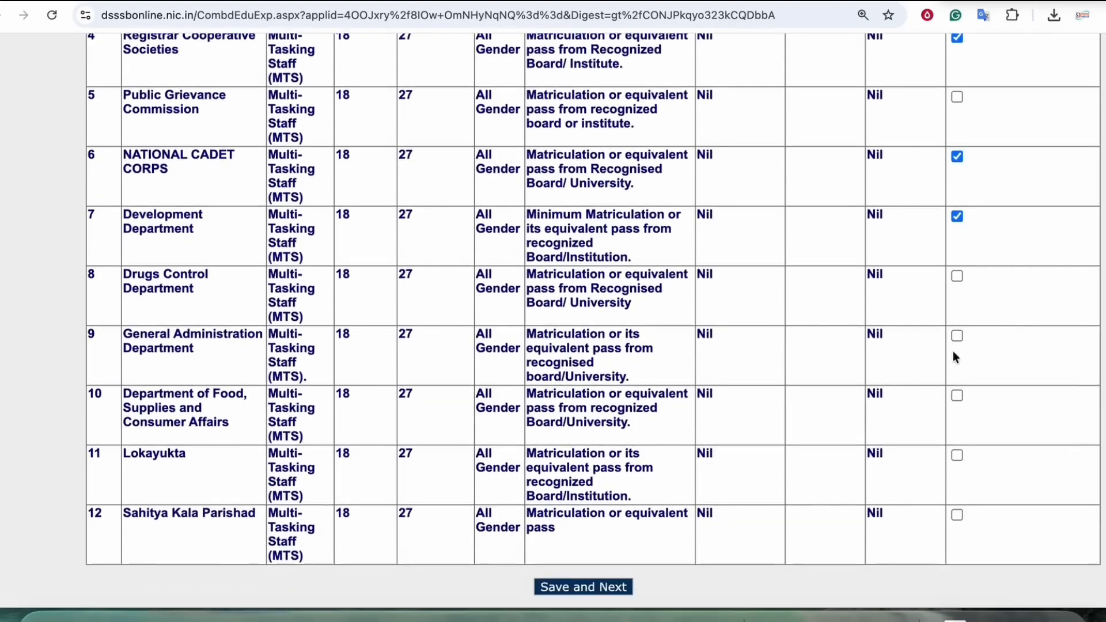
click(956, 336)
scroll(735, 343, down, 2)
click(957, 306)
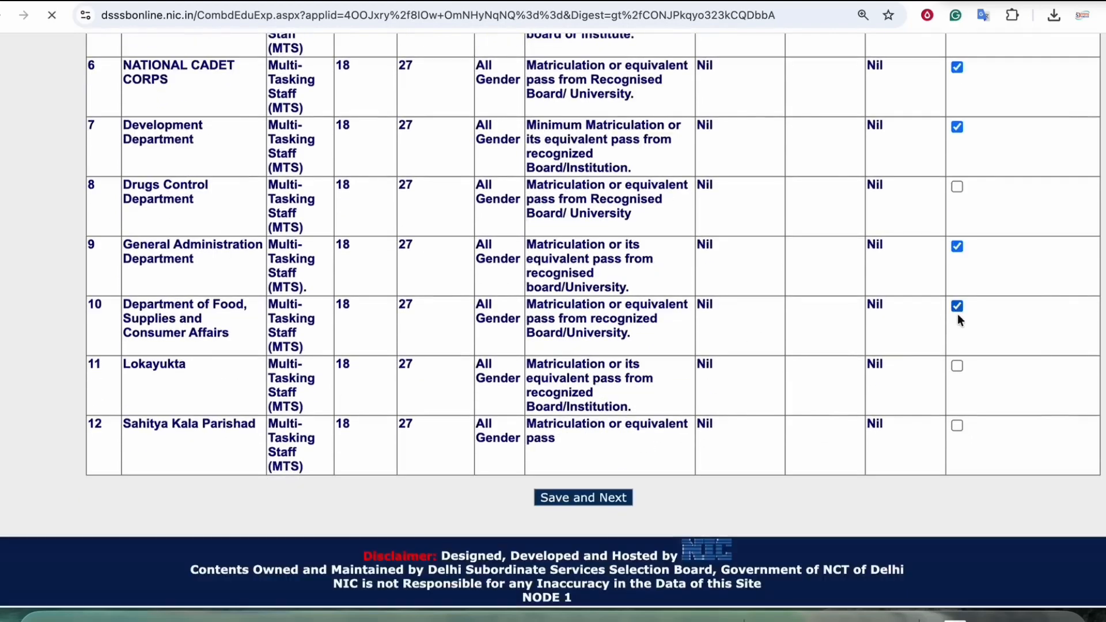
Step: Try to select the Lokayukta and Sahitya Kala Parishad posts, dismissing each message
click(956, 366)
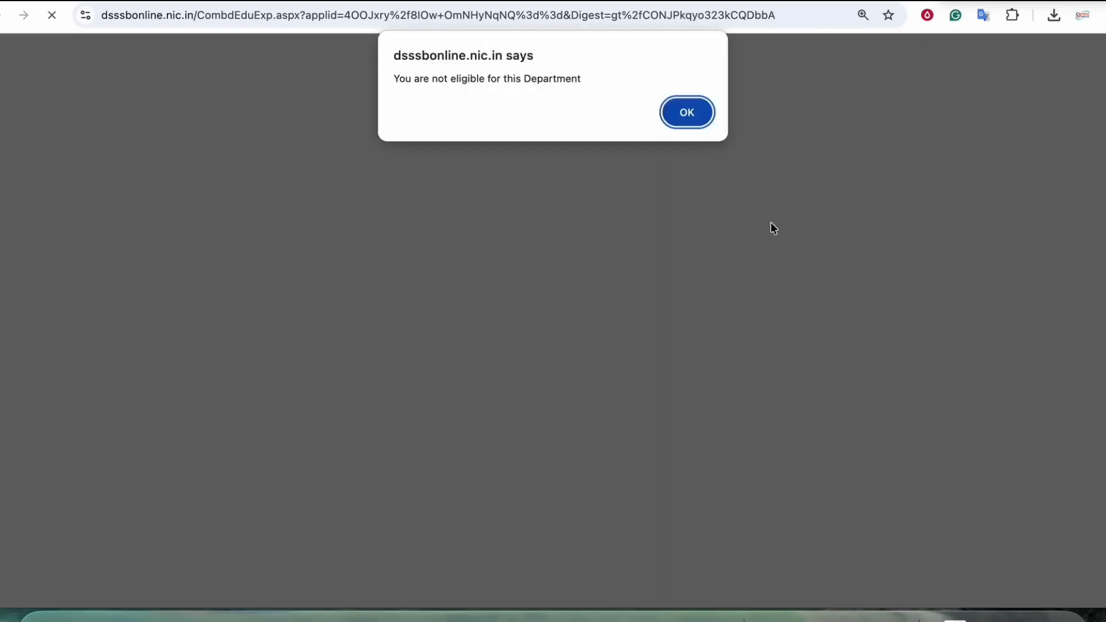
click(684, 123)
click(956, 425)
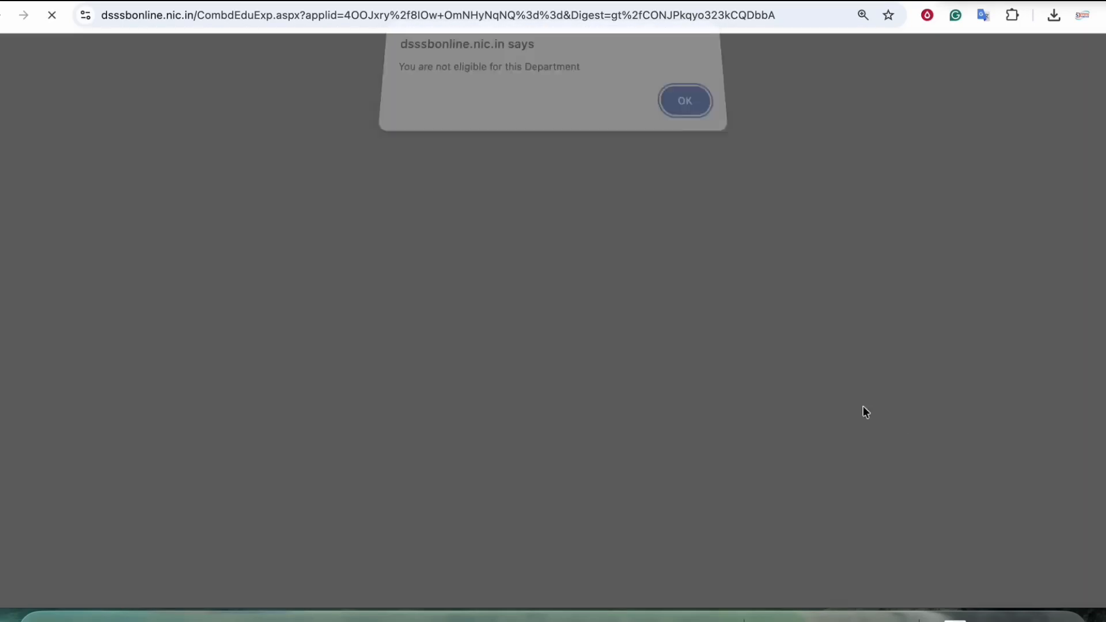
click(685, 114)
Step: Review the whole department list to check which posts are selected
scroll(852, 332, up, 5)
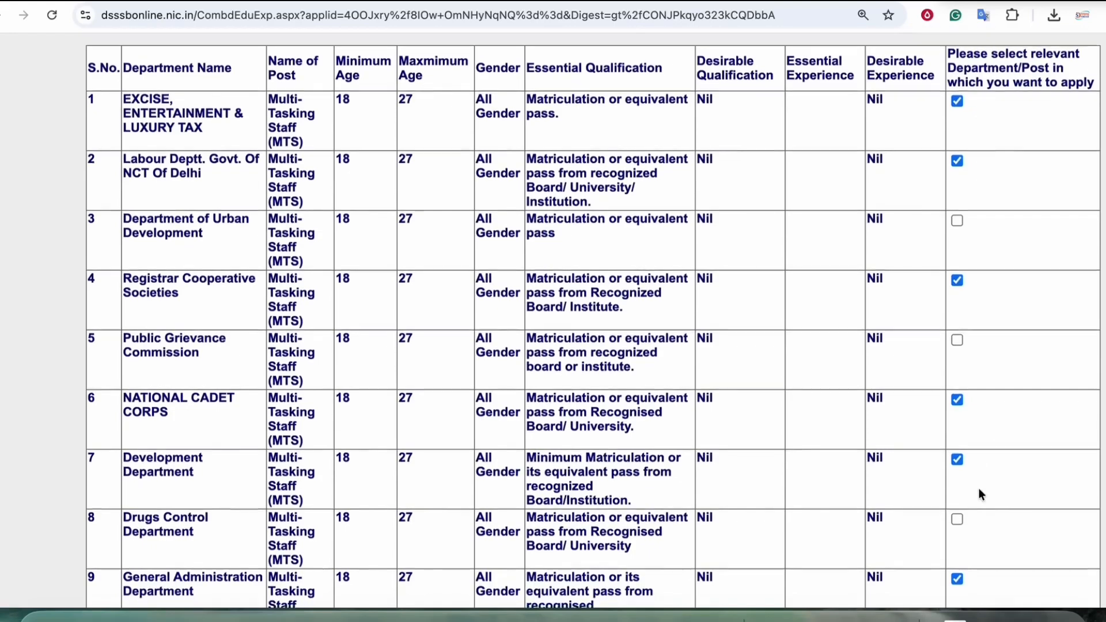
scroll(979, 489, down, 5)
scroll(775, 395, up, 2)
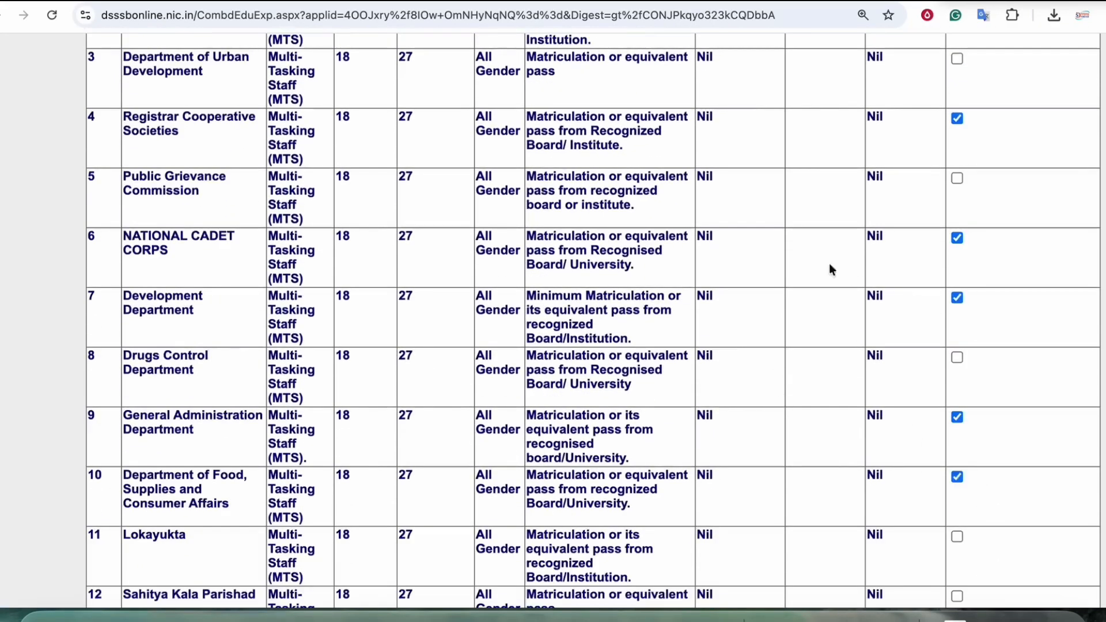
scroll(675, 198, up, 6)
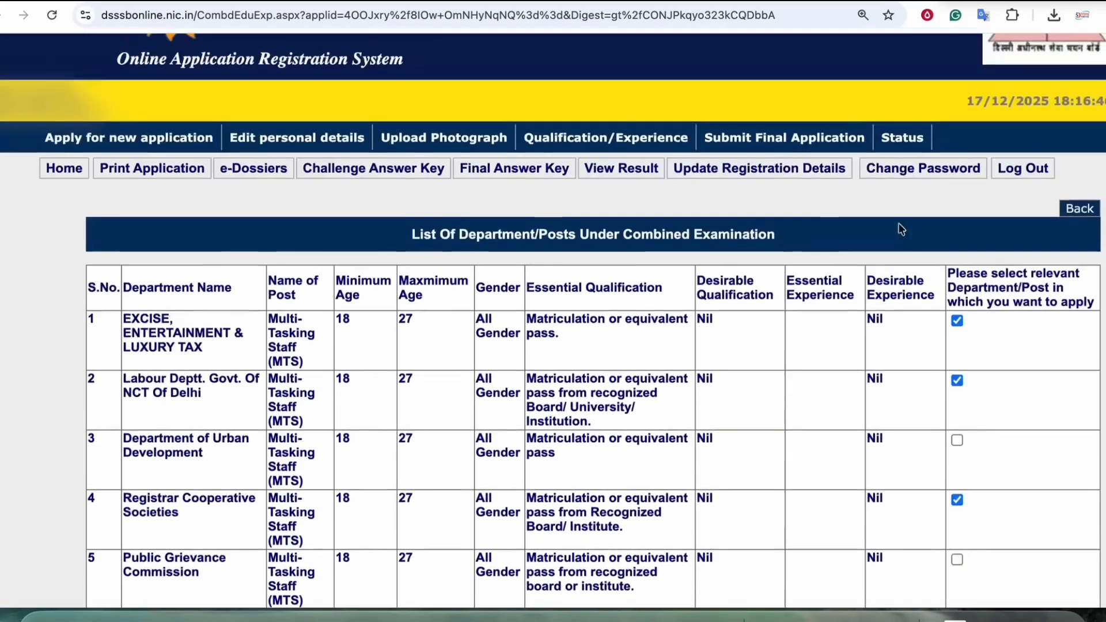
scroll(799, 374, down, 1)
scroll(622, 369, up, 1)
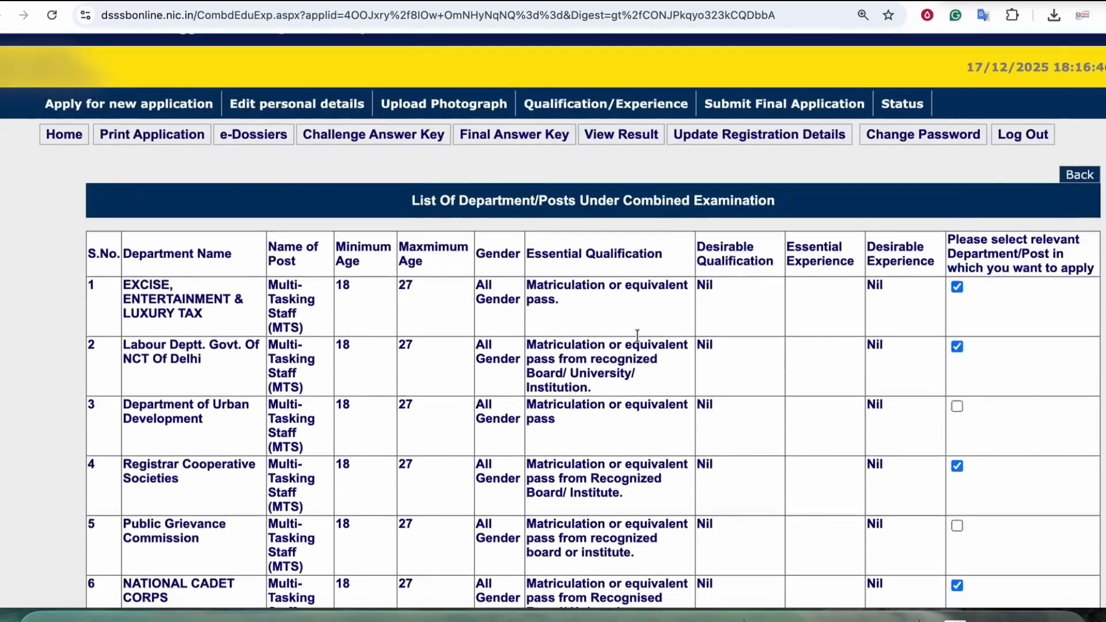
scroll(633, 346, down, 9)
scroll(748, 316, up, 7)
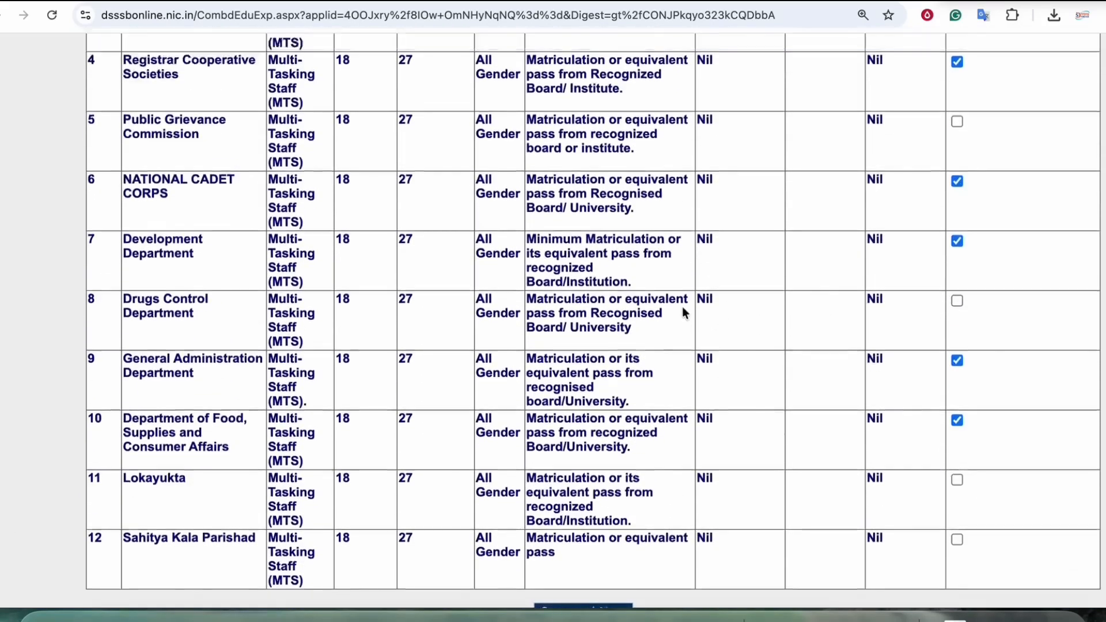
scroll(679, 345, down, 3)
scroll(668, 394, down, 2)
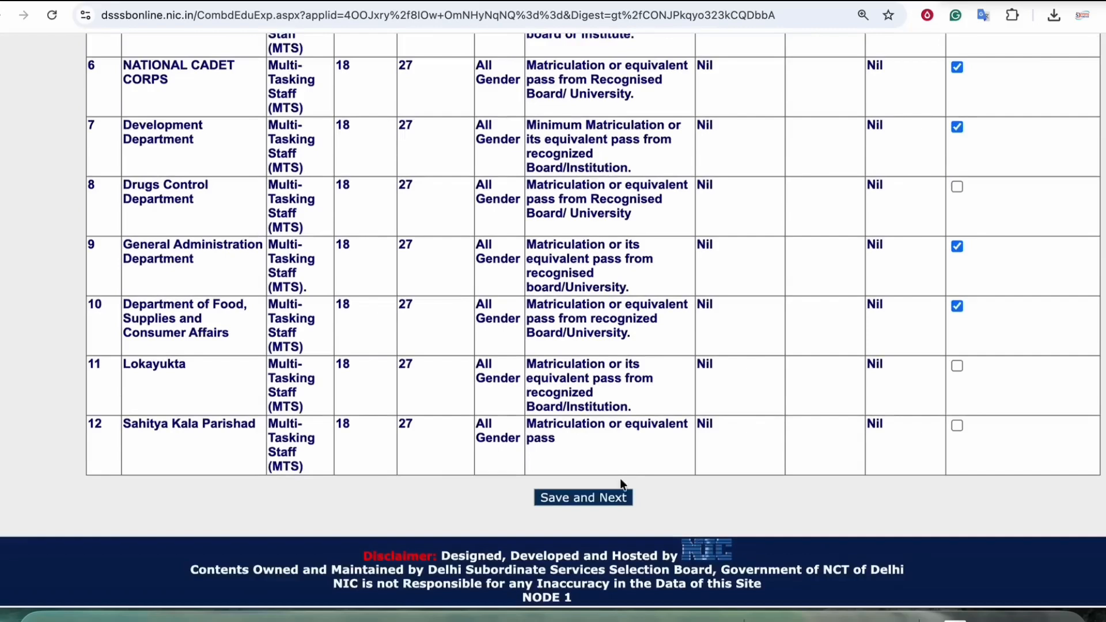
Step: Save the department selection and pick the Department of Food, Supplies and Consumer Affairs with the matriculation pass qualification category
click(581, 496)
click(374, 419)
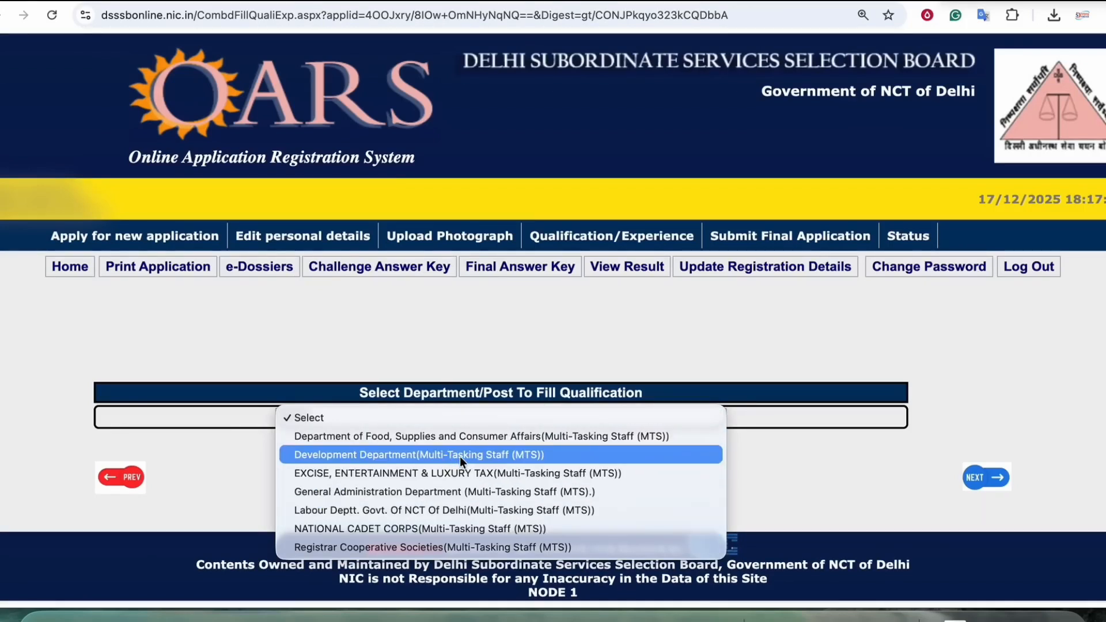
click(442, 437)
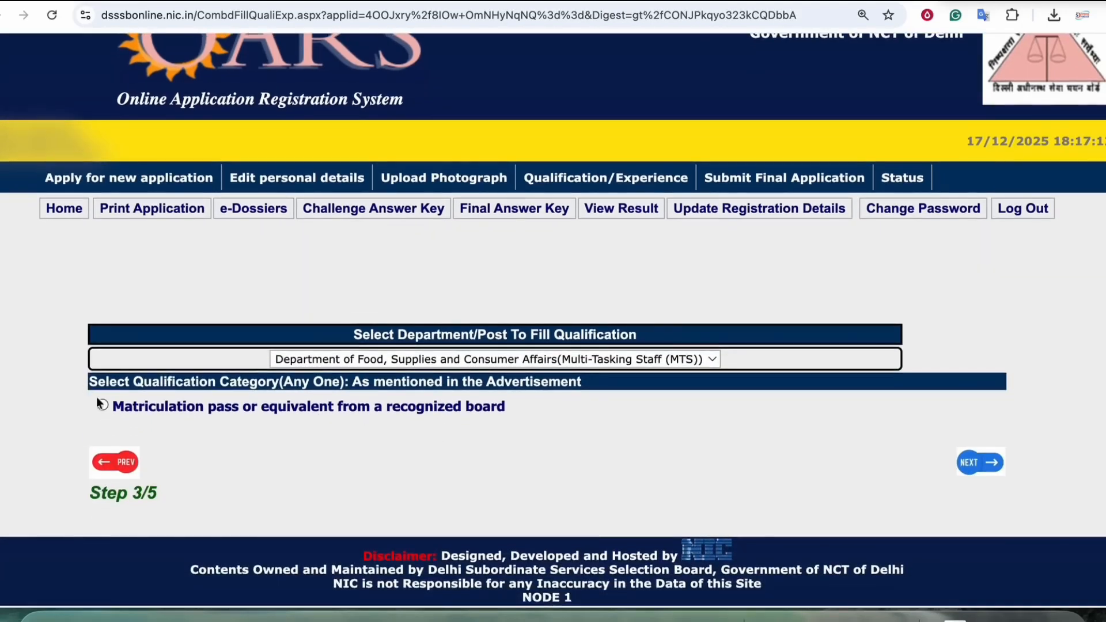
click(363, 409)
scroll(431, 447, down, 5)
Step: In the essential educational details, set the qualification to X and the discipline to "Matriculation pass or equivalent from a recognized board"
click(67, 260)
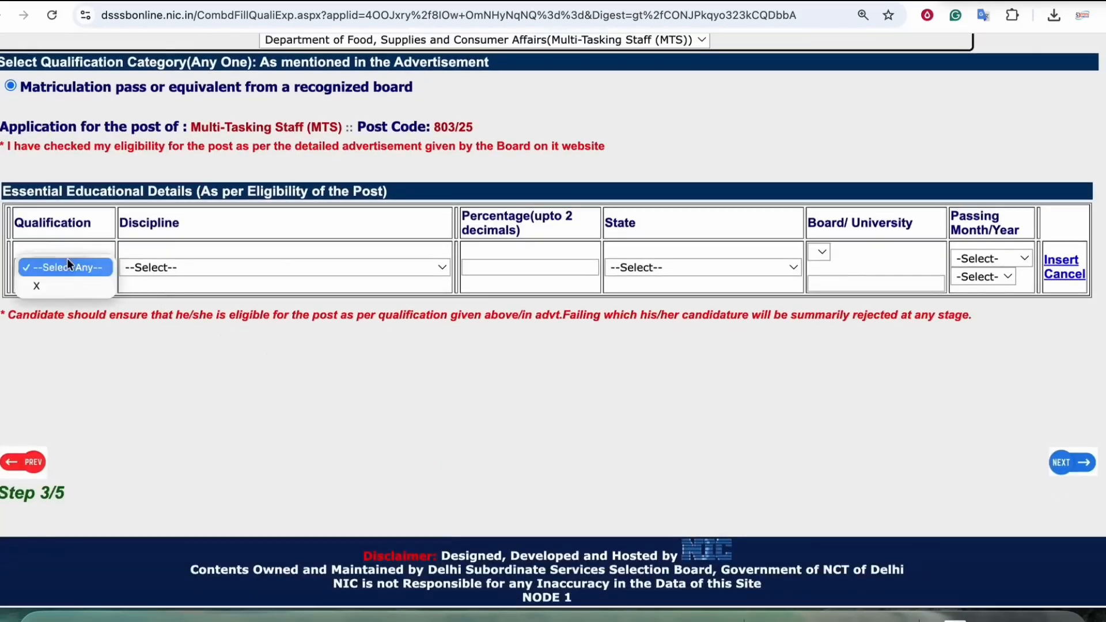
click(71, 285)
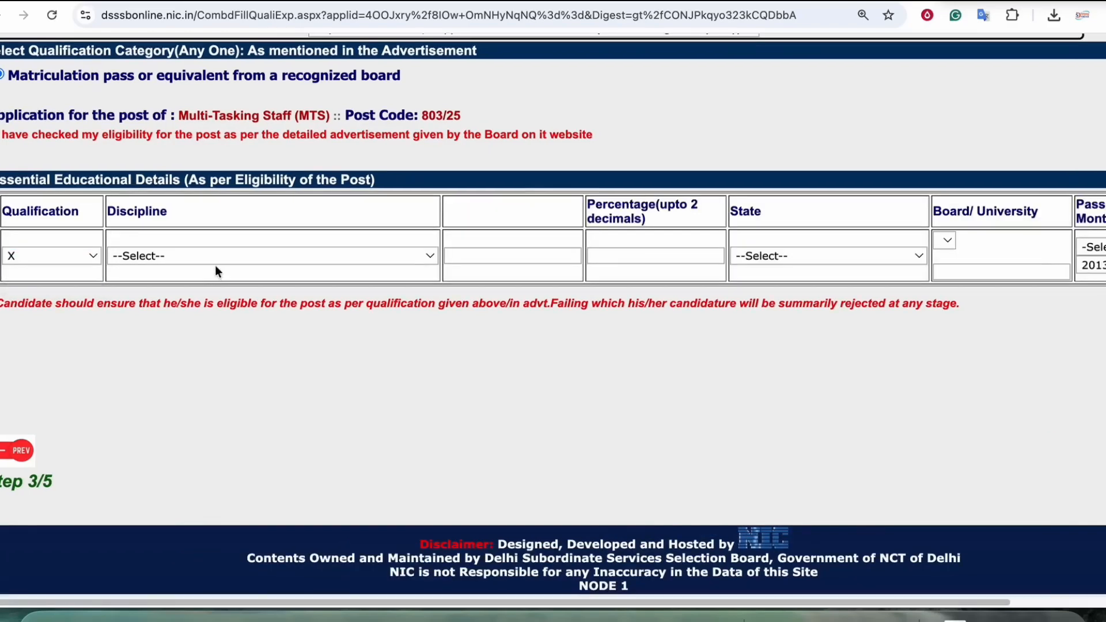
click(212, 260)
click(319, 273)
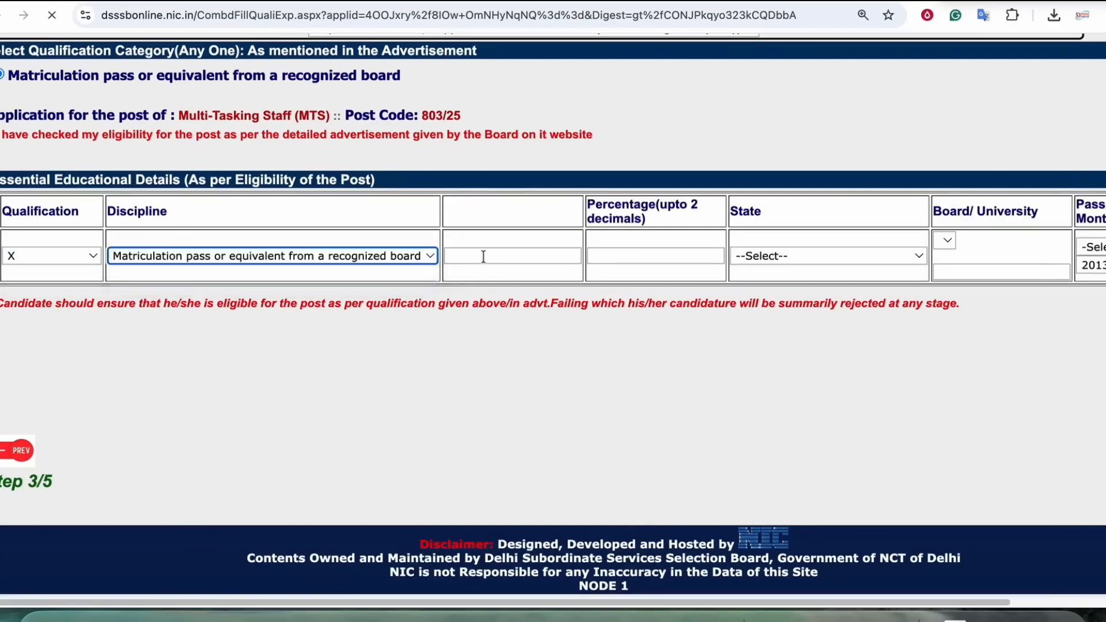
Step: Enter 62.20 as the percentage and choose BIHAR as the state for the matriculation entry
click(486, 269)
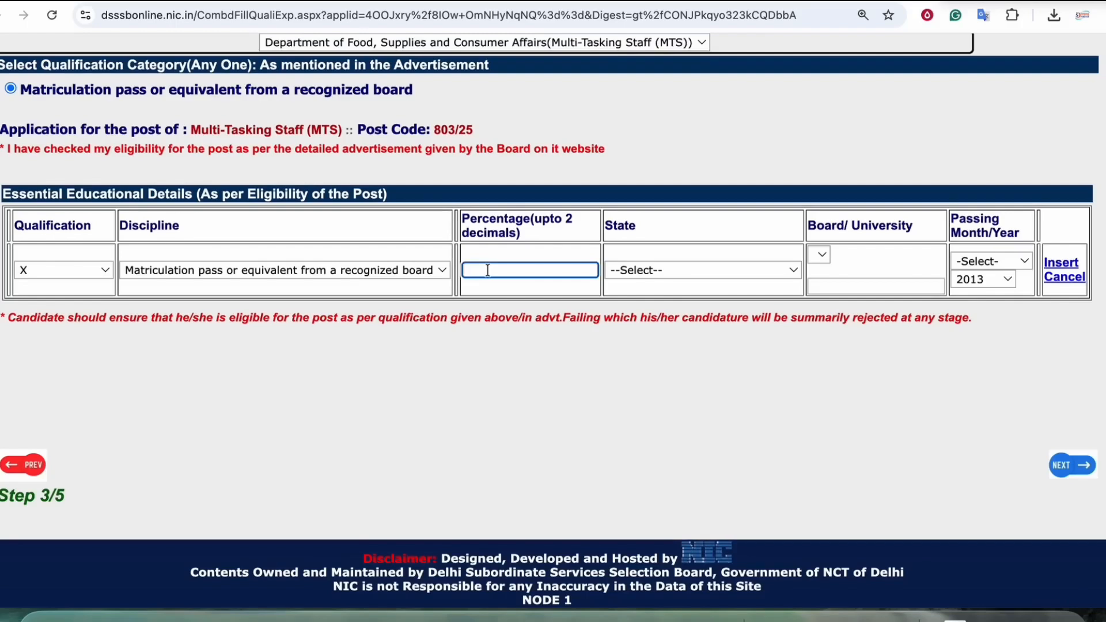
text(62.20)
click(700, 270)
click(648, 364)
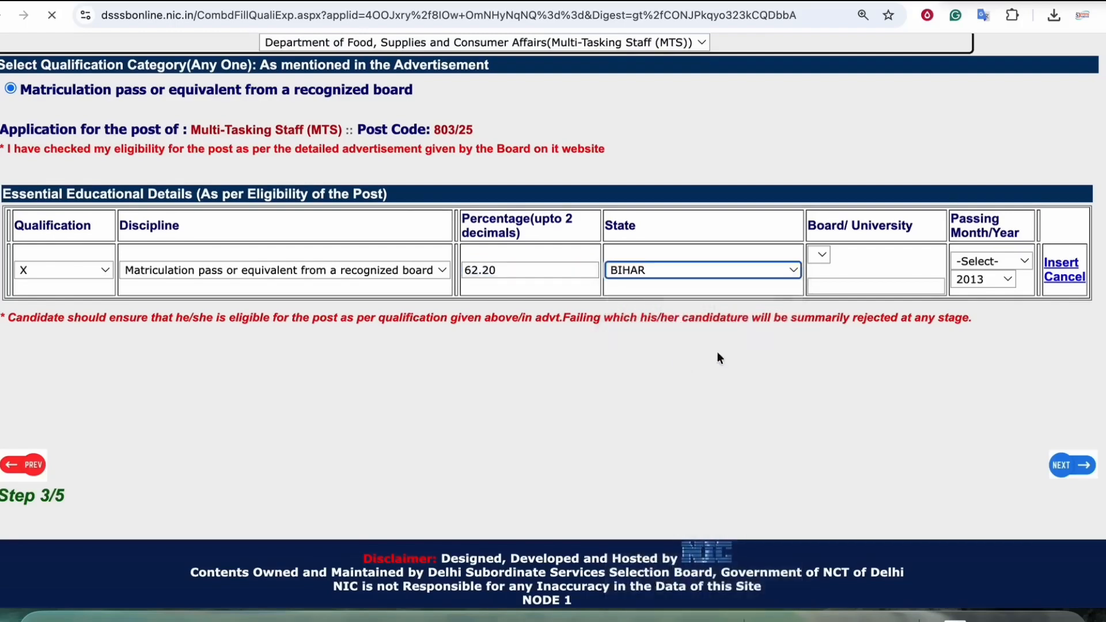
Step: Set the board/university to Others and enter "bseb patna" as the board name
click(823, 245)
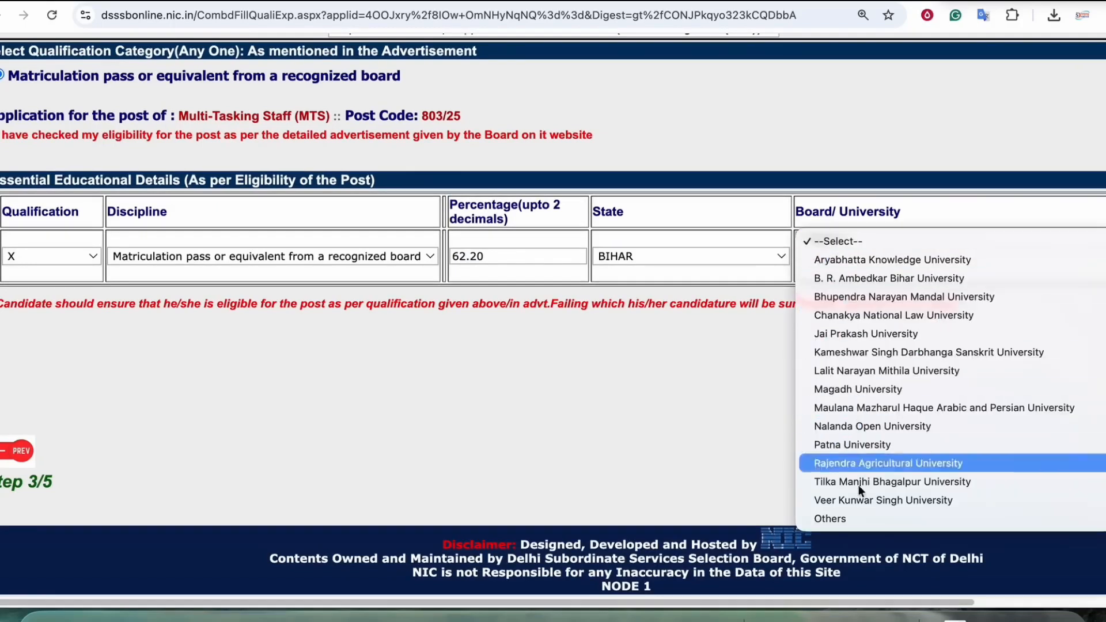
click(846, 519)
click(827, 273)
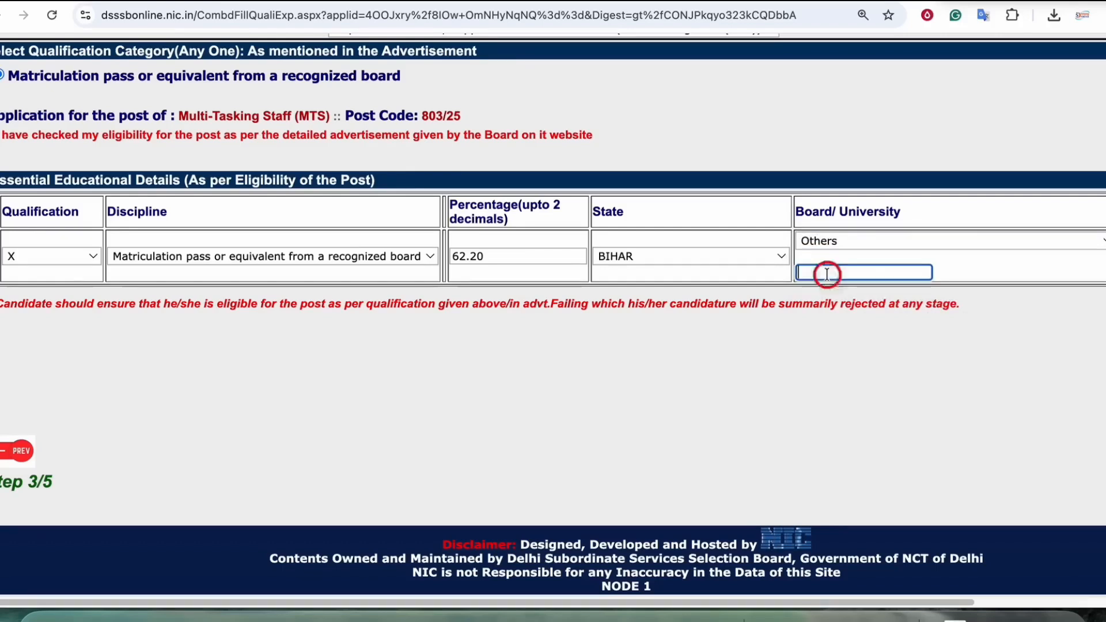
text(bseb part)
text(a)
key(Tab)
Step: Set the passing month to April and the passing year to 2013
click(1027, 247)
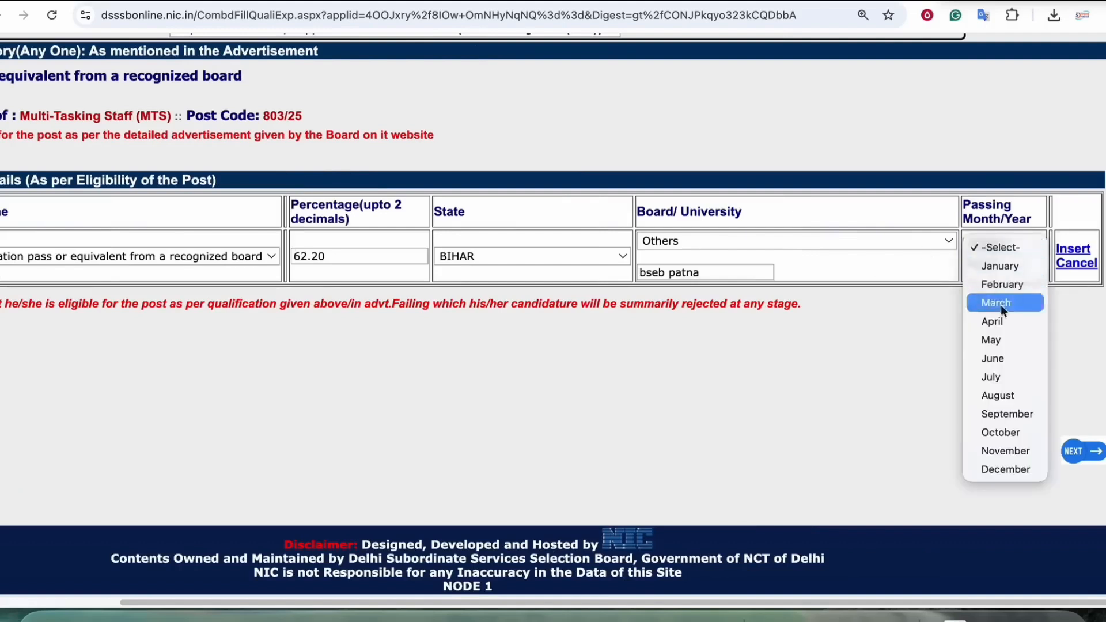
click(1002, 318)
click(996, 267)
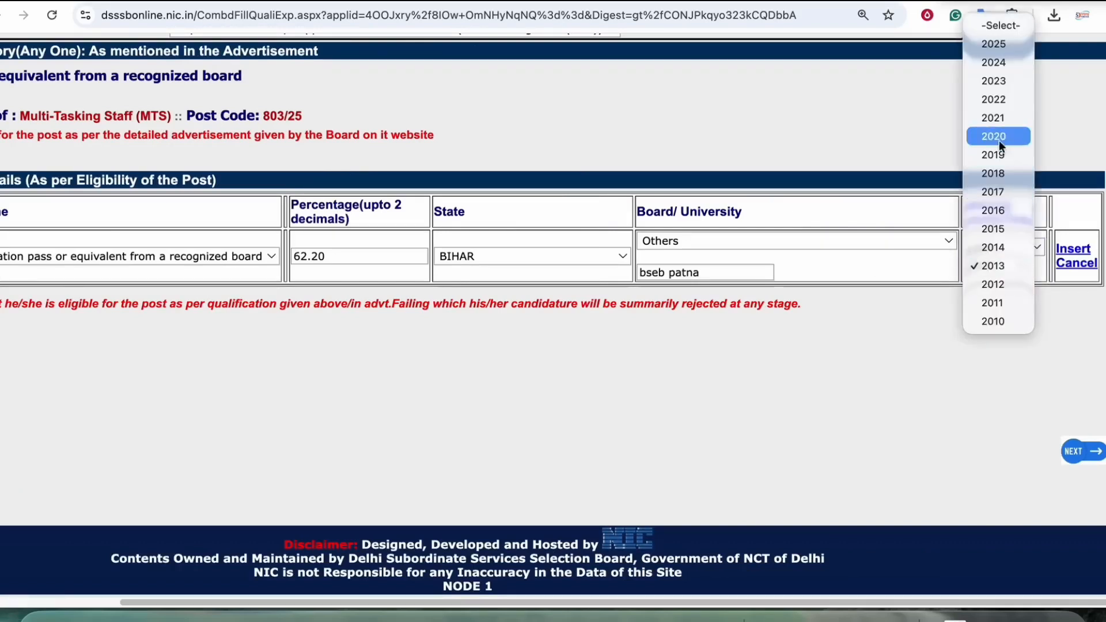
click(997, 210)
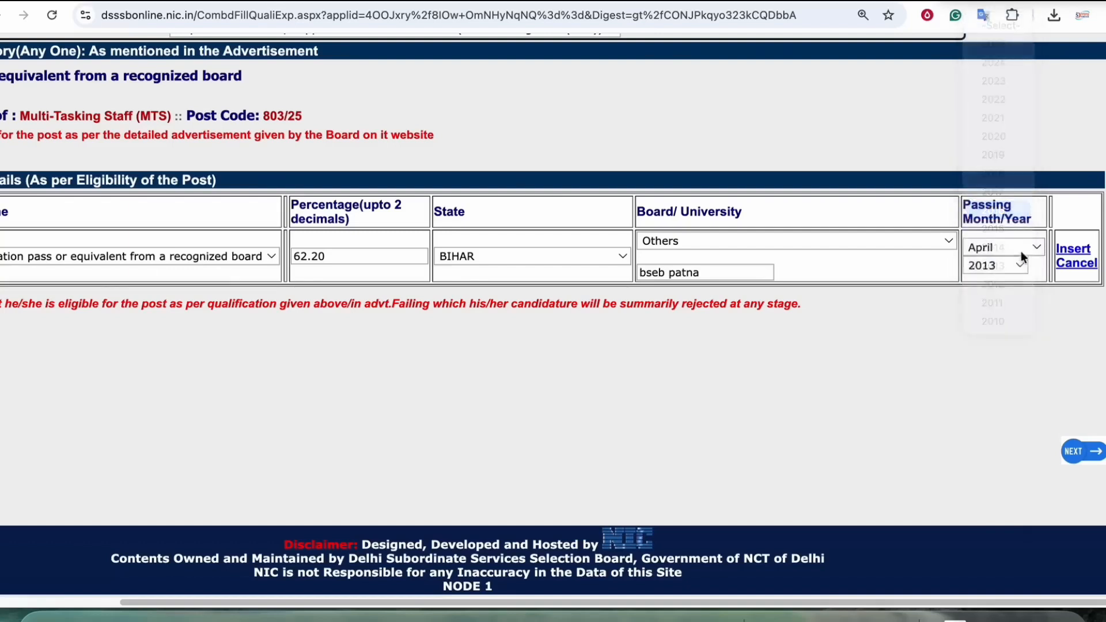
Step: Insert the completed matriculation entry into the essential educational details
click(1072, 249)
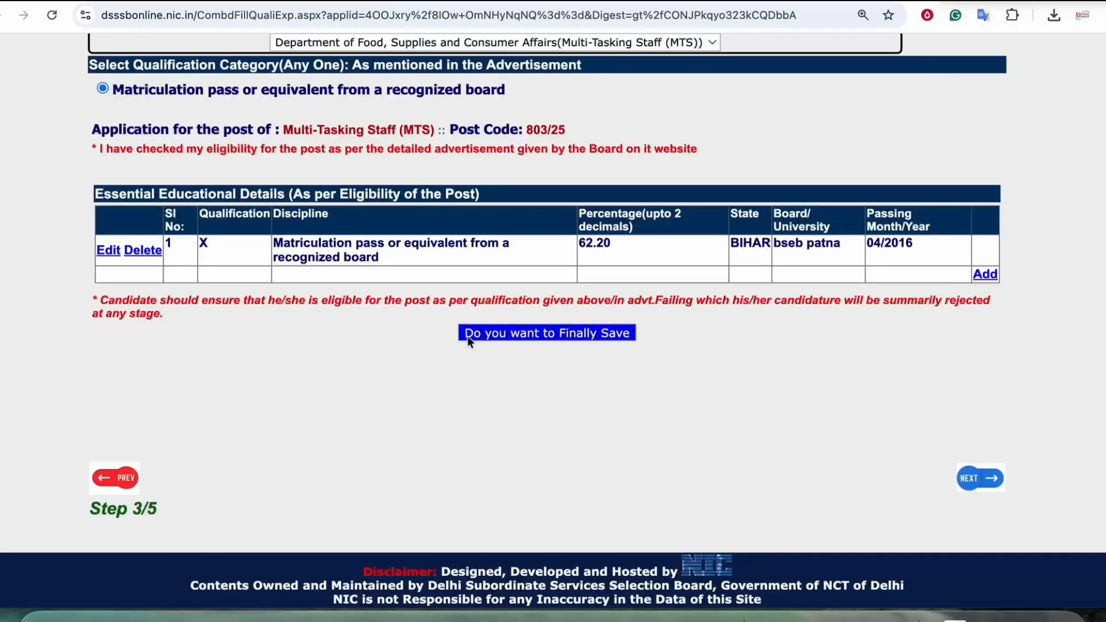
click(979, 279)
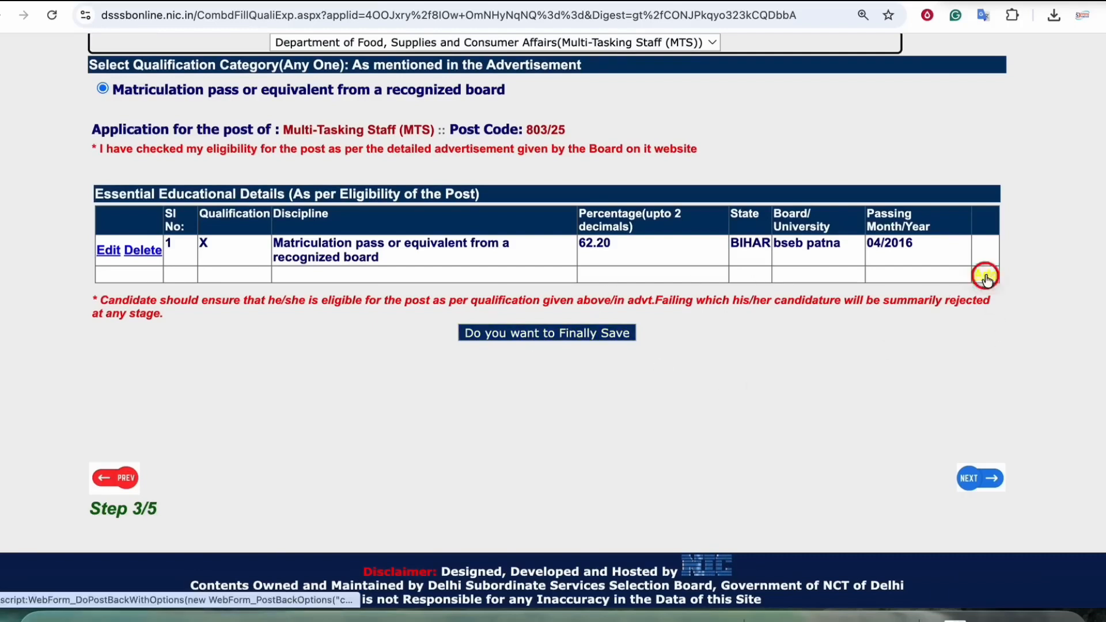
click(970, 288)
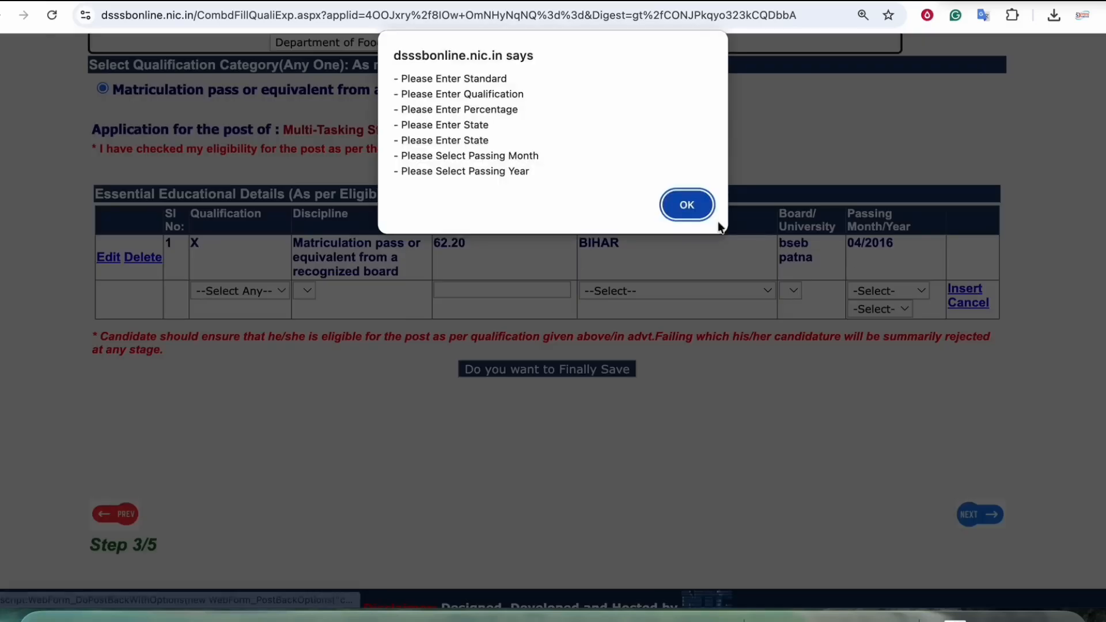
click(688, 207)
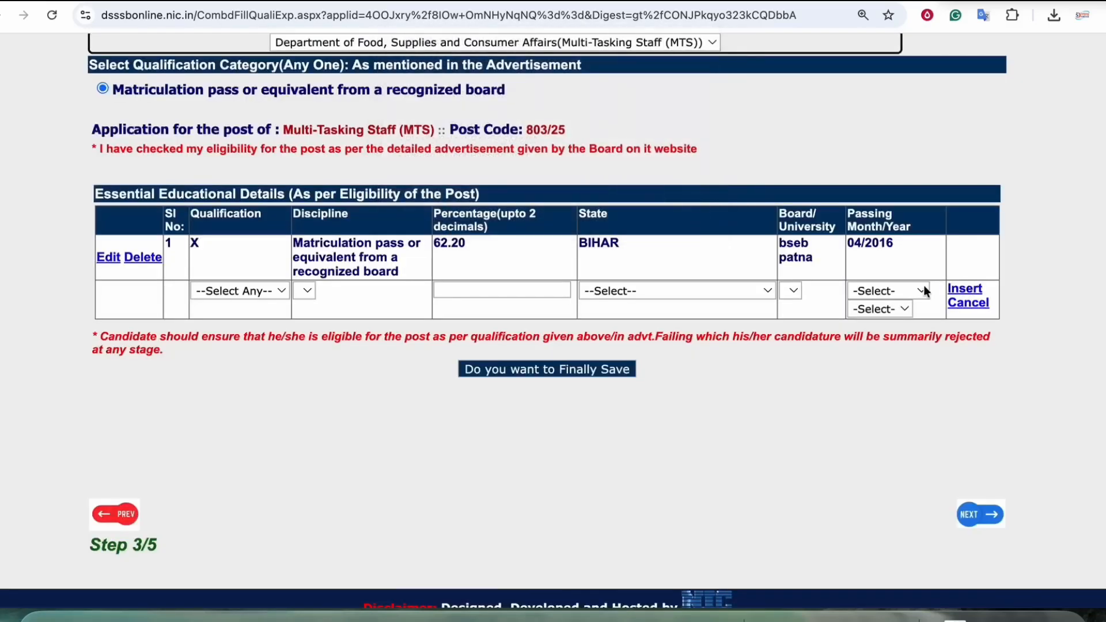
click(263, 289)
click(371, 331)
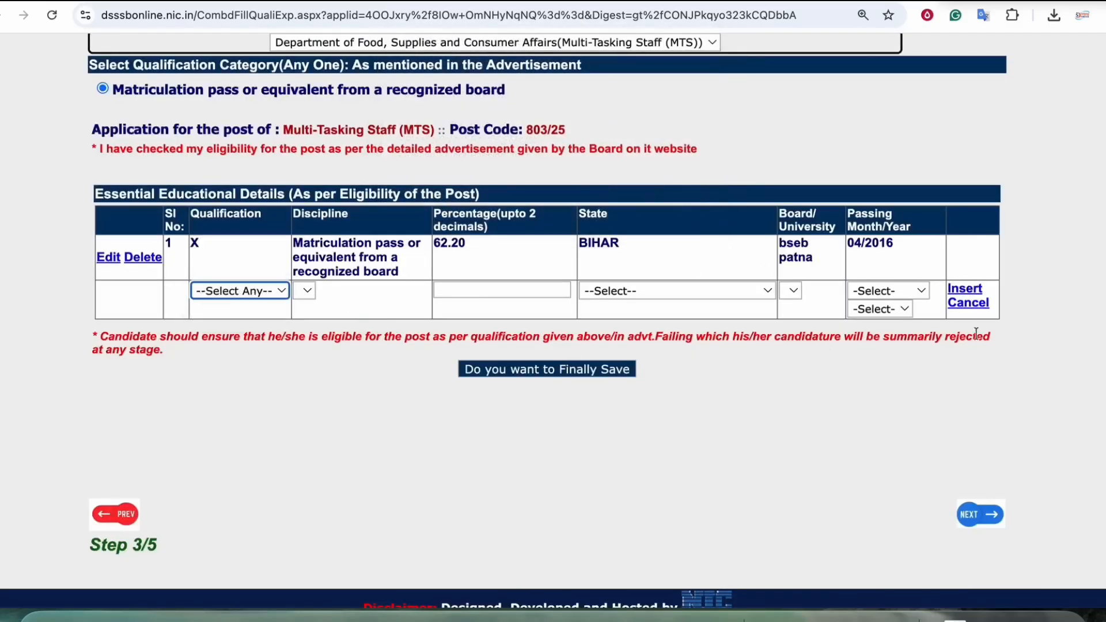
click(969, 303)
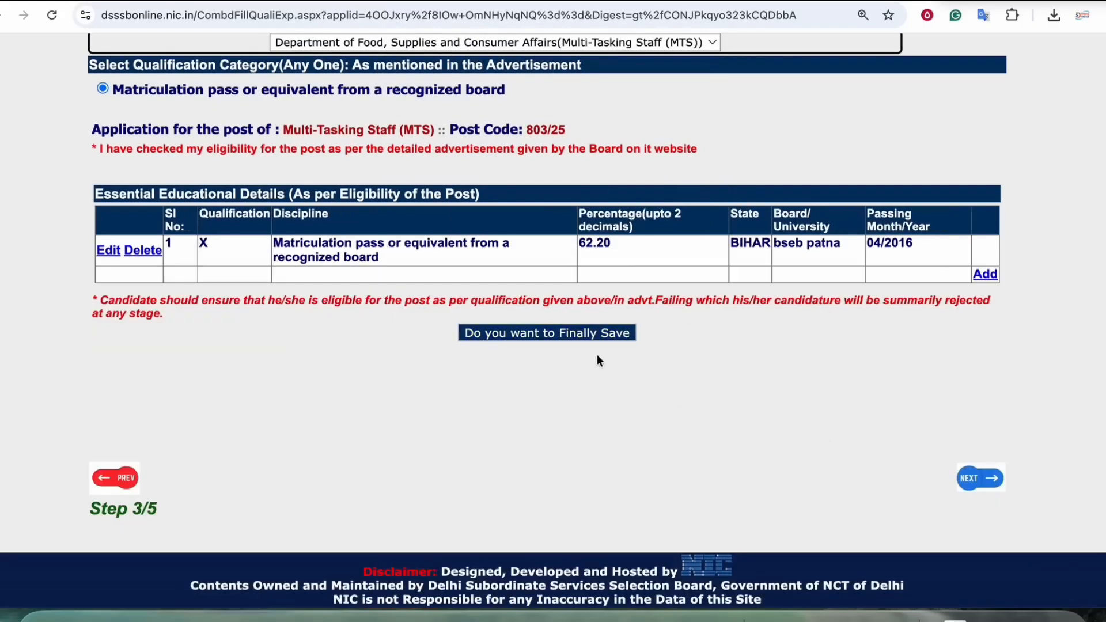
Step: Finally save the qualification details for the Department of Food, Supplies and Consumer Affairs and confirm the save
click(565, 332)
click(681, 130)
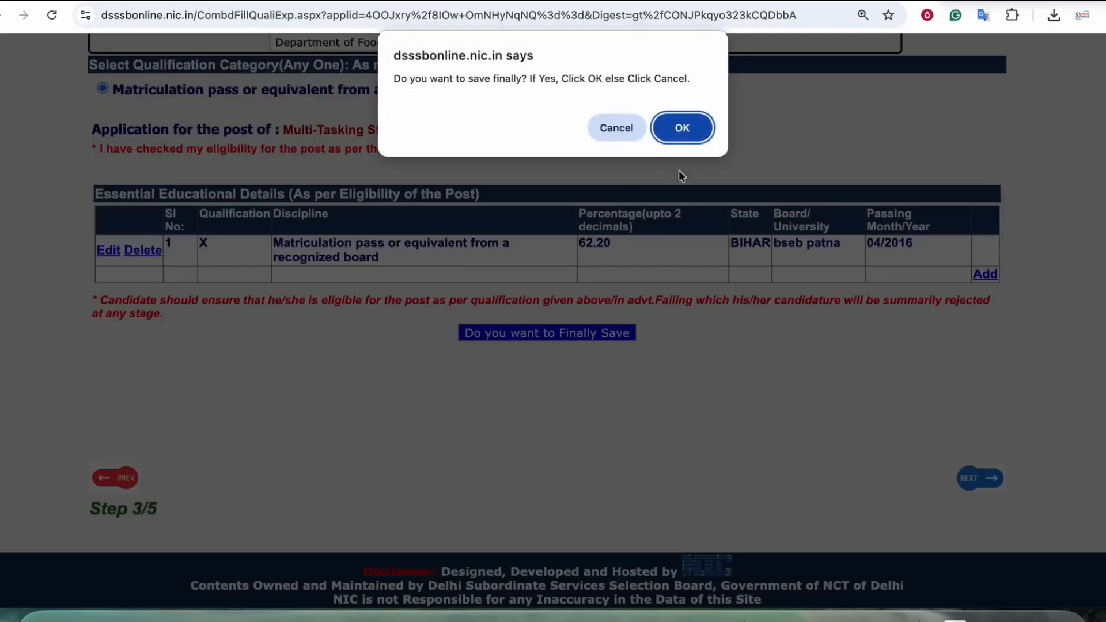
click(685, 127)
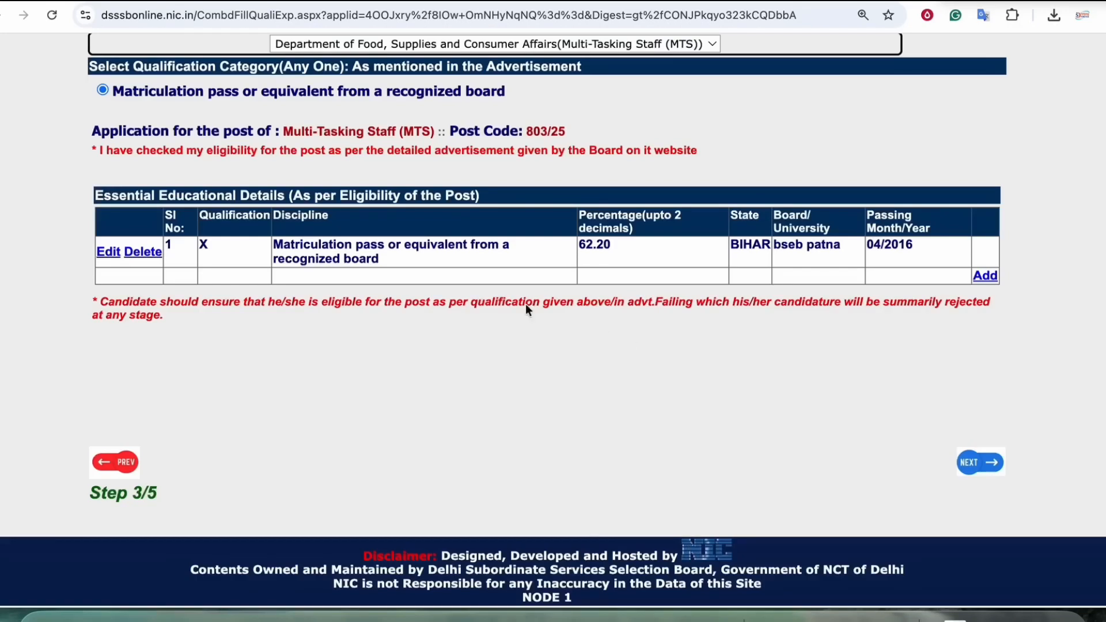
double_click(282, 248)
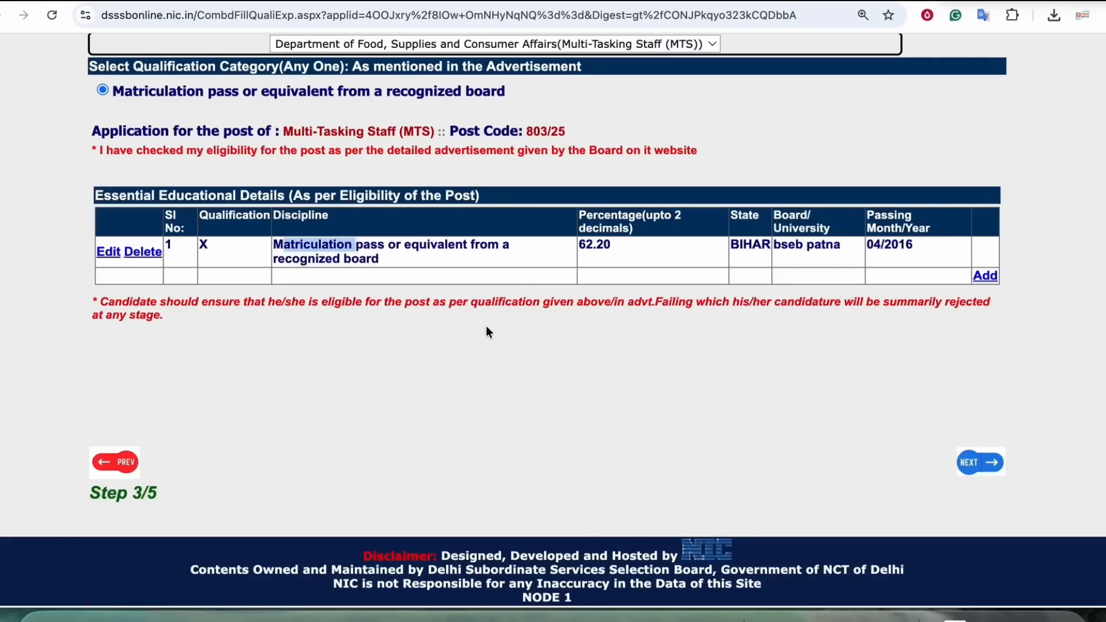
Step: Choose Development Department (Multi-Tasking Staff) as the department to fill, with the "Matriculation pass or equivalent from a recognized board" category
scroll(448, 221, up, 3)
click(441, 211)
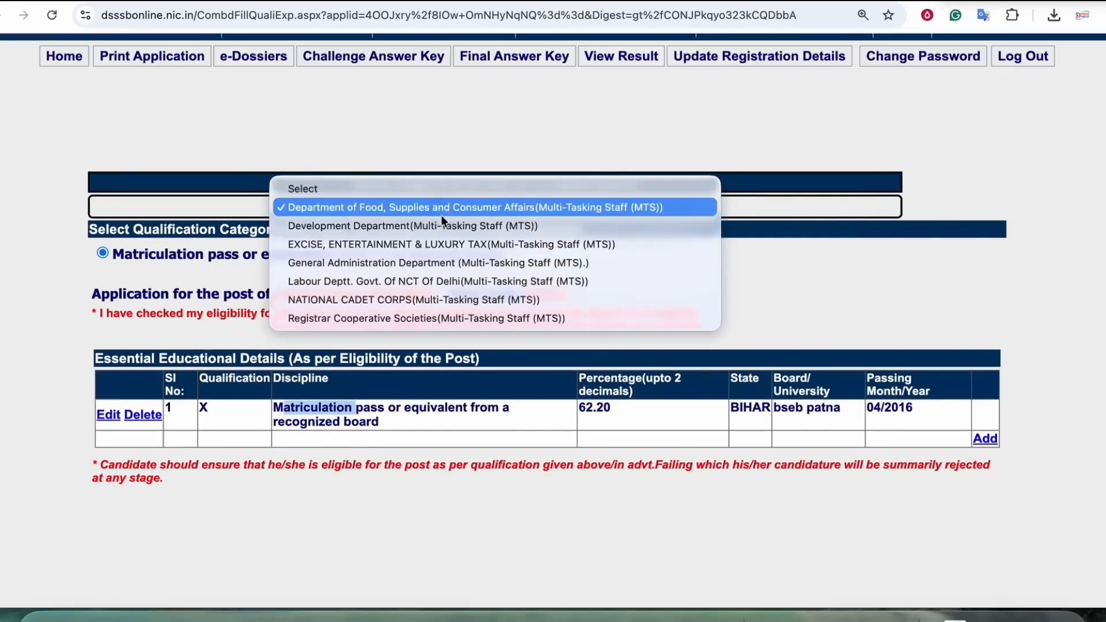
click(412, 226)
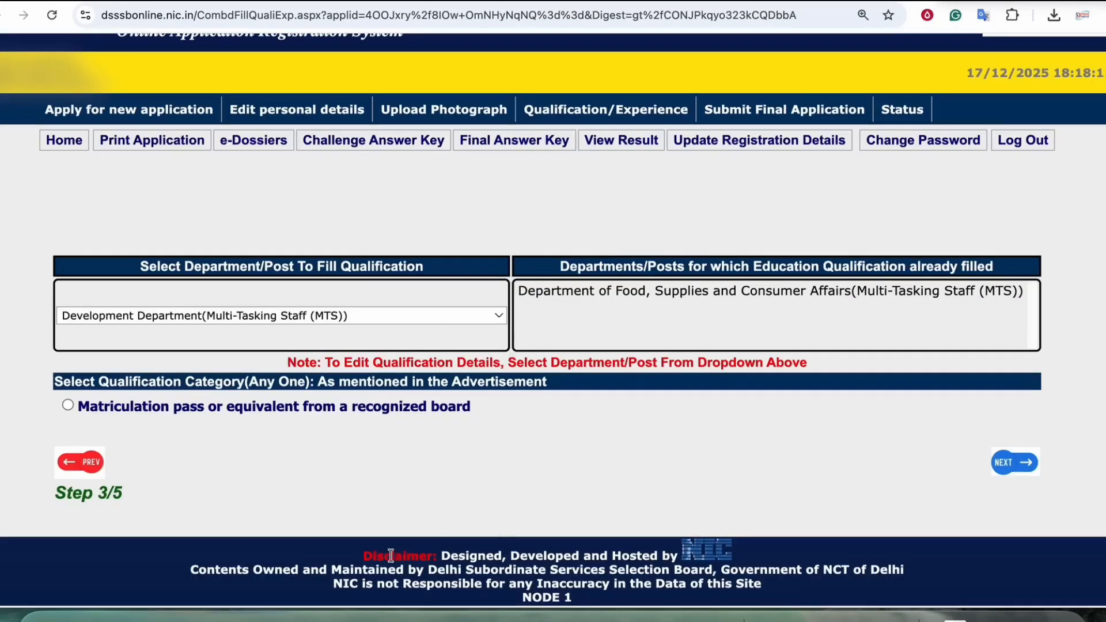
click(69, 406)
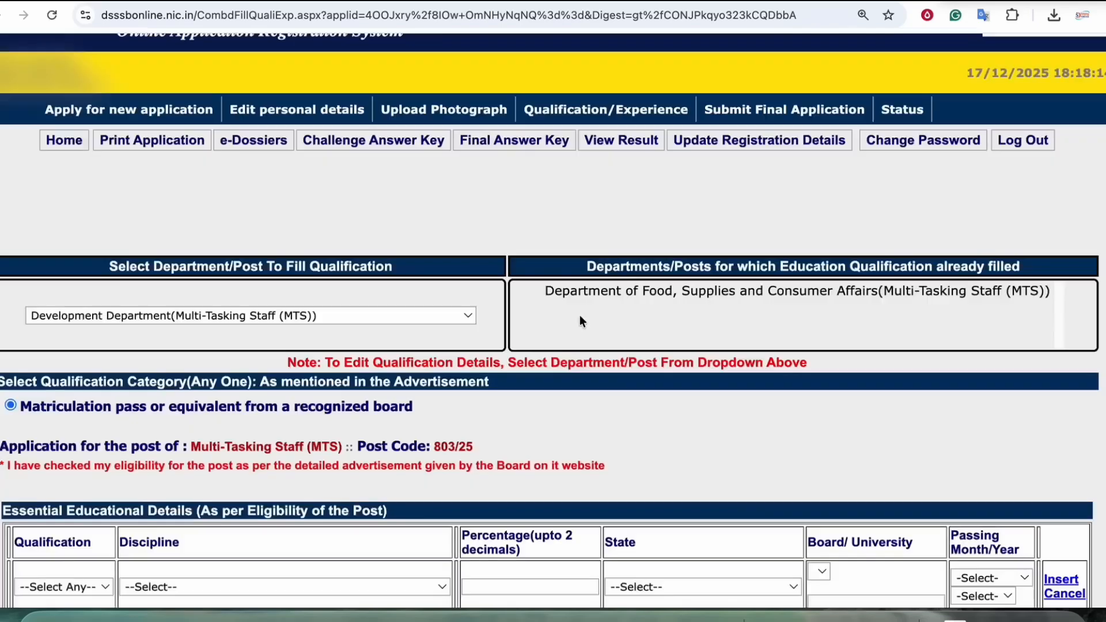
Step: In the essential educational details for the Development Department, set the qualification to X and the discipline to "Matriculation pass or equivalent from a recognized board"
scroll(580, 315, down, 5)
click(84, 270)
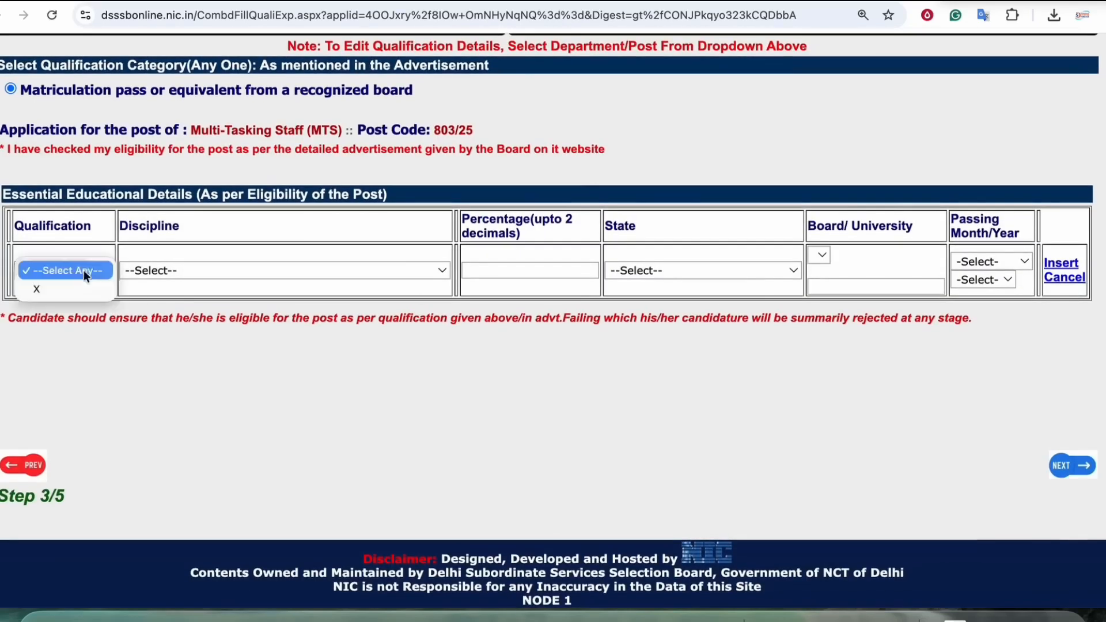
click(97, 287)
click(210, 256)
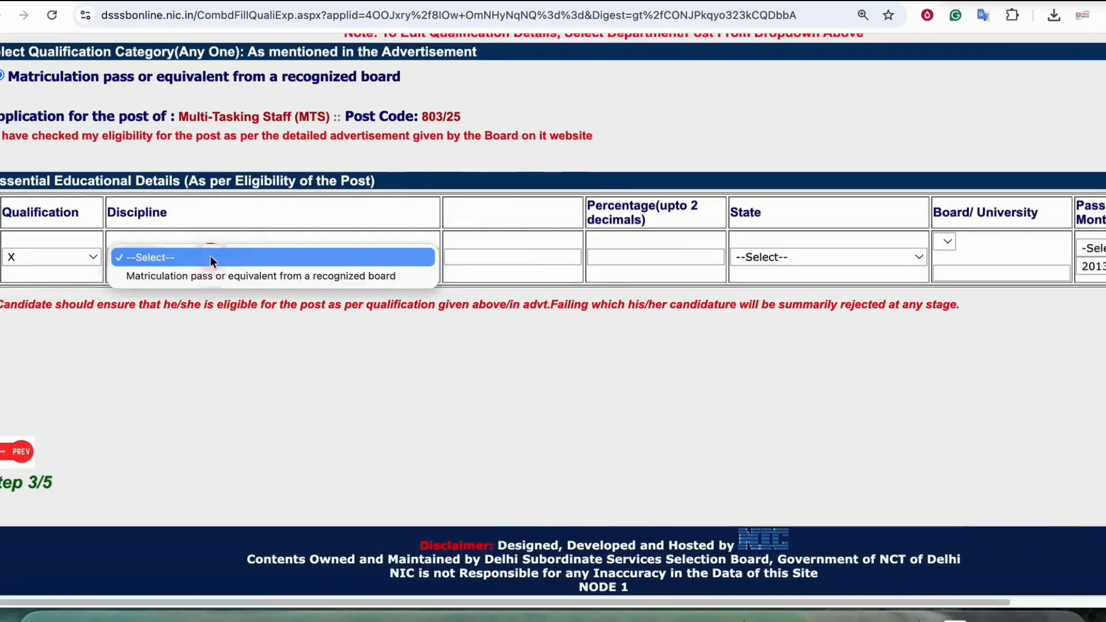
click(276, 274)
Step: Enter 62.20 as the percentage and choose BIHAR as the state for the Development Department entry
click(487, 270)
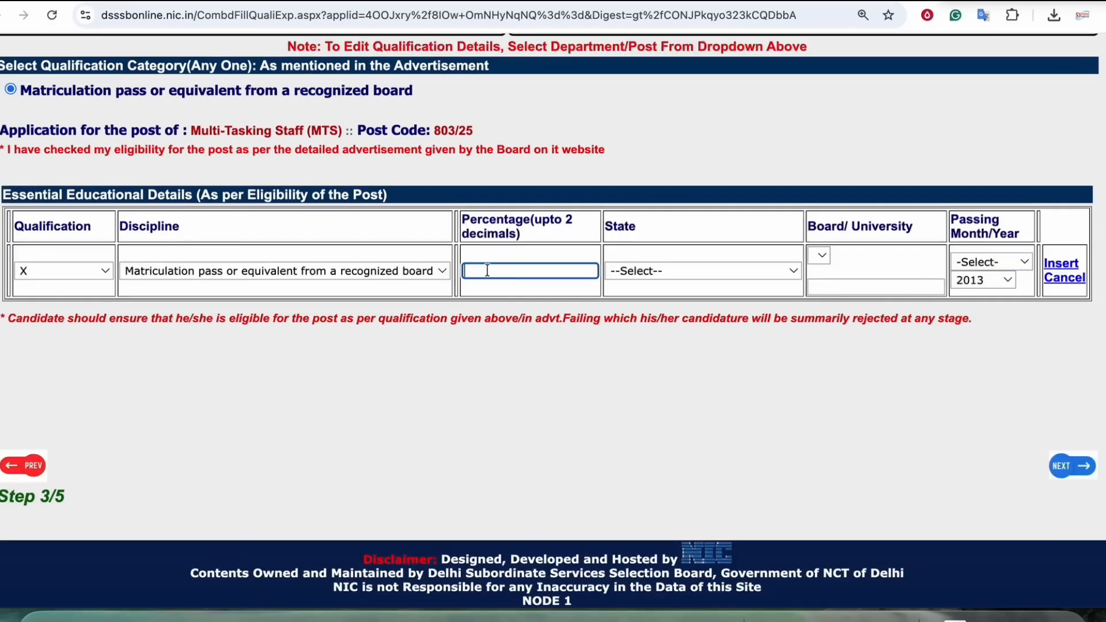
text(62.20)
key(Tab)
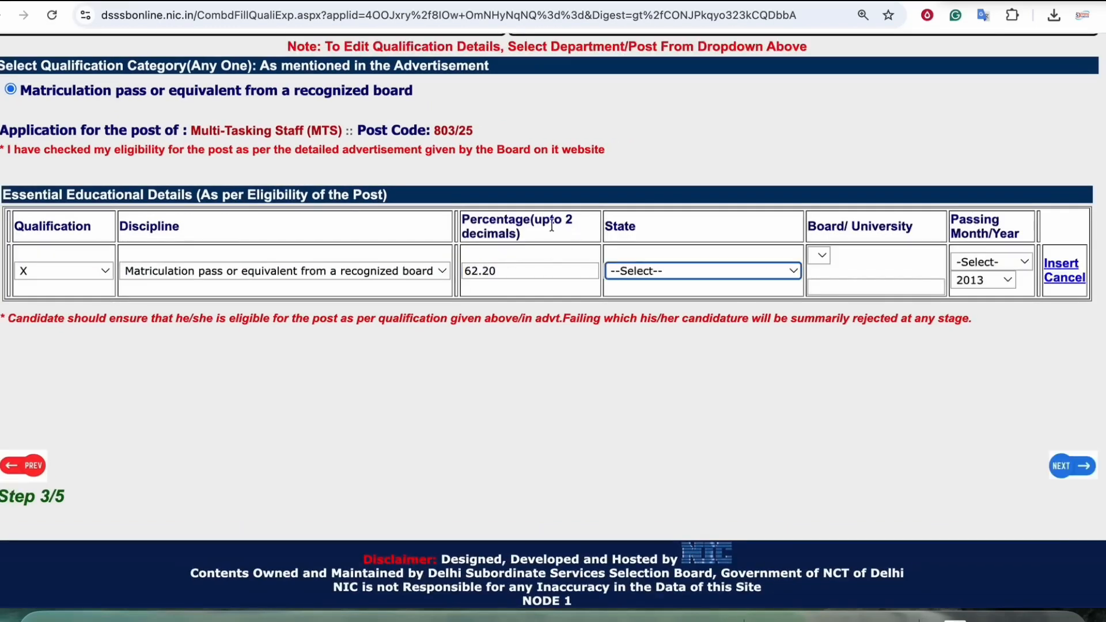
click(660, 272)
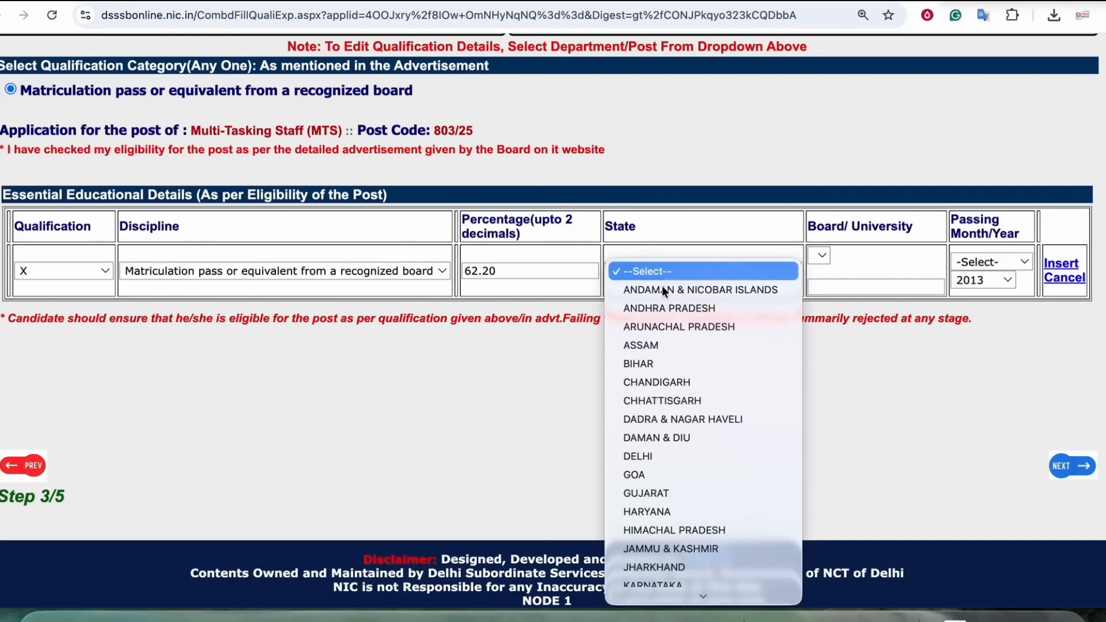
click(655, 363)
Step: Set the board/university to Tilka Manjhi Bhagalpur University
click(823, 239)
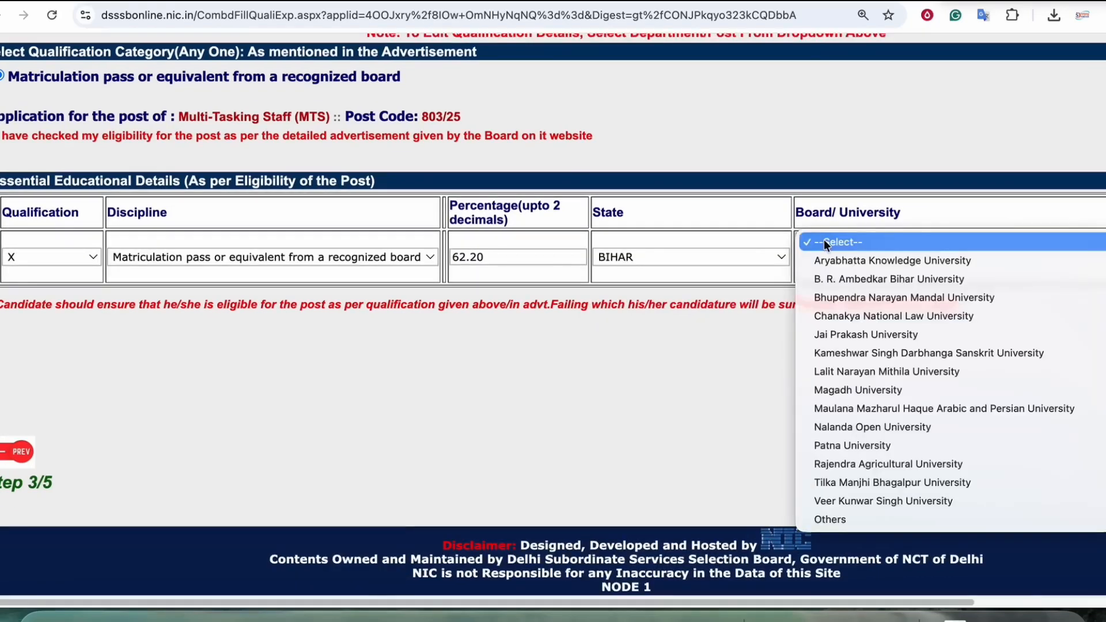
key(t)
key(Return)
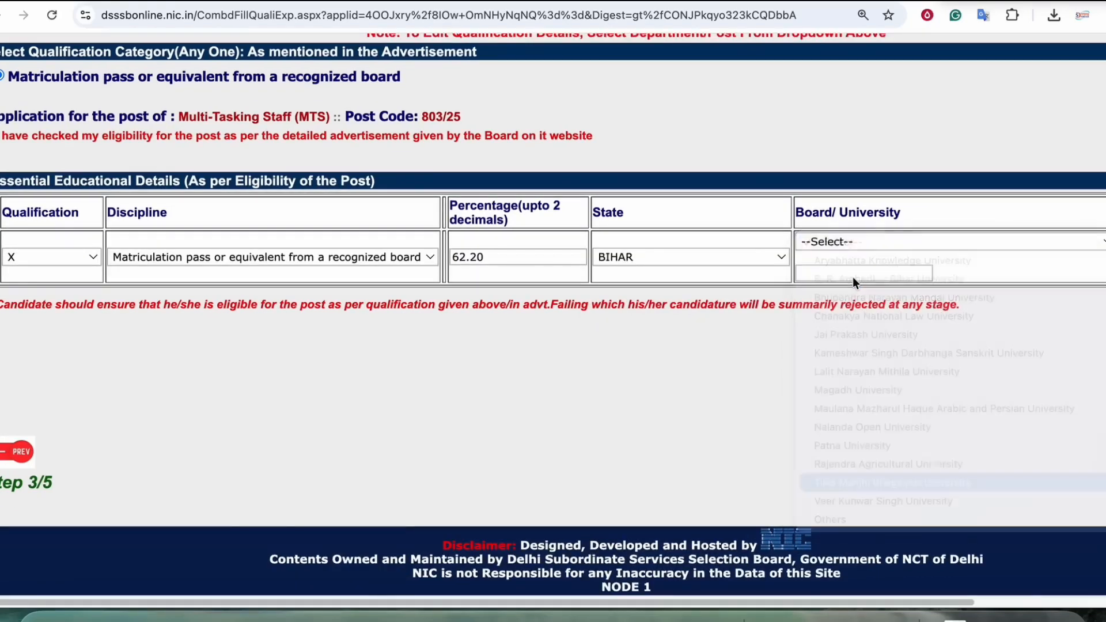
click(862, 274)
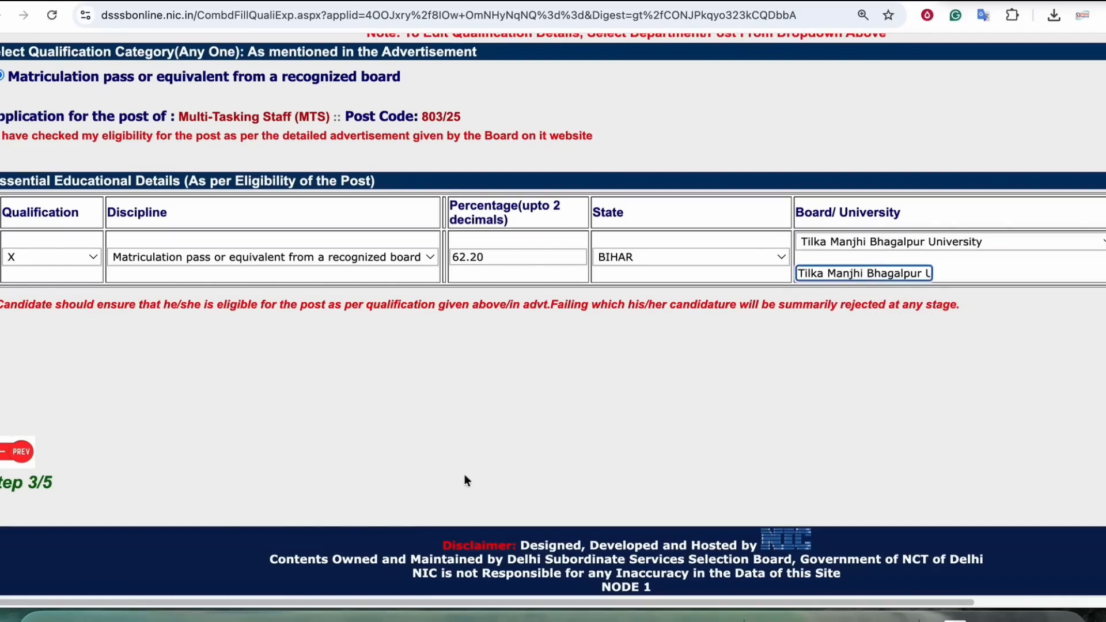
Step: Set the passing month to June and the passing year to 2016, and insert the entry
scroll(887, 283, right, 5)
click(1027, 247)
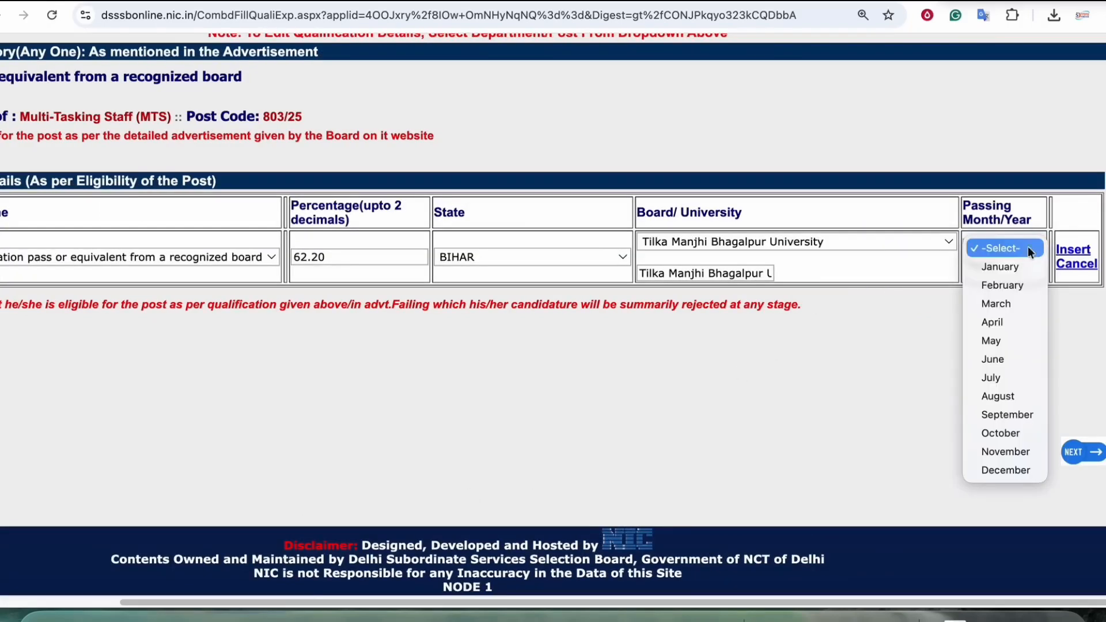
click(1000, 359)
click(992, 266)
text(2016)
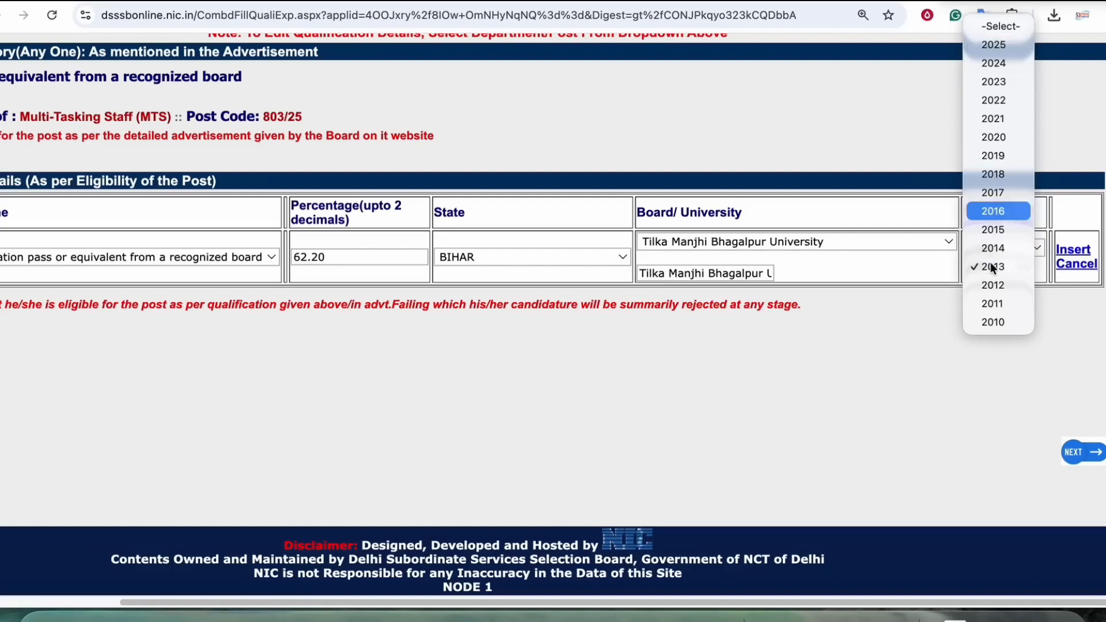
key(Return)
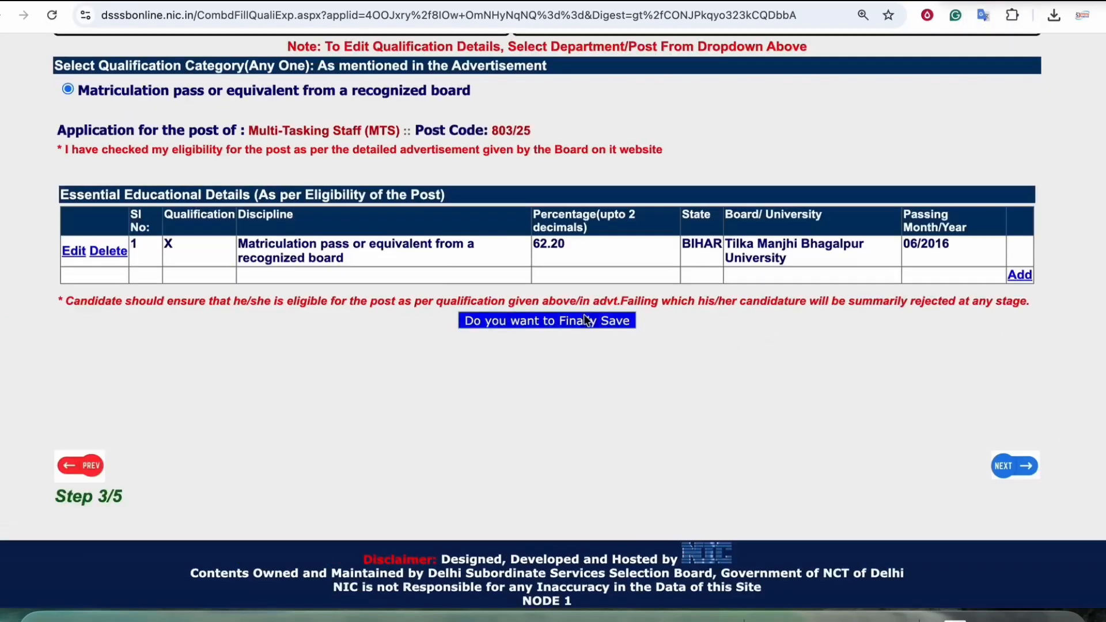
Step: Finally save the Development Department qualification details and acknowledge the save messages
click(553, 321)
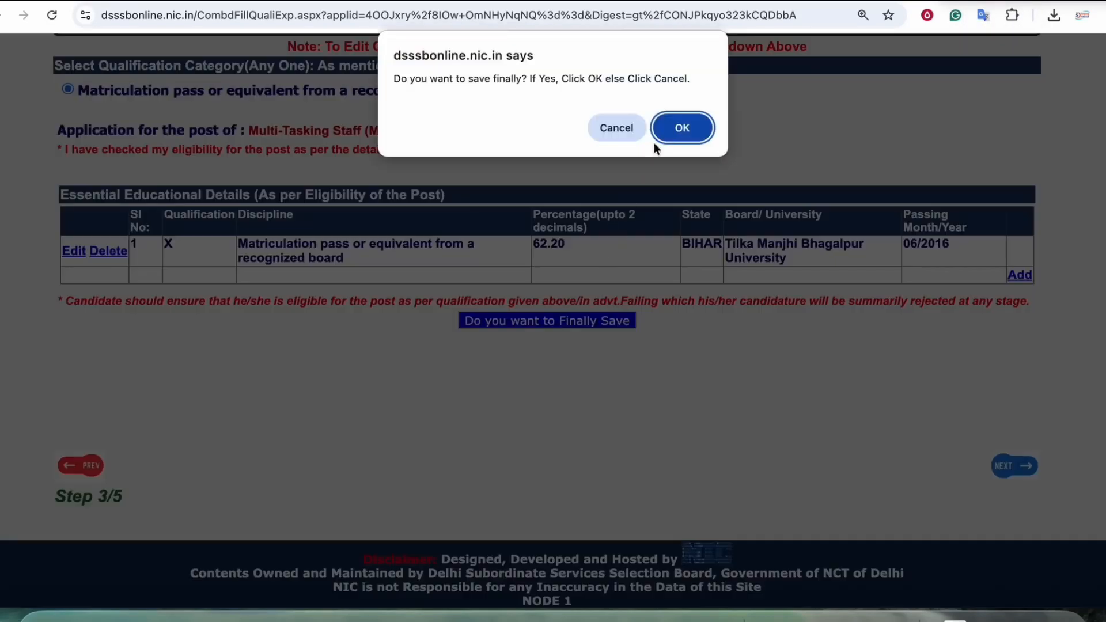
click(662, 131)
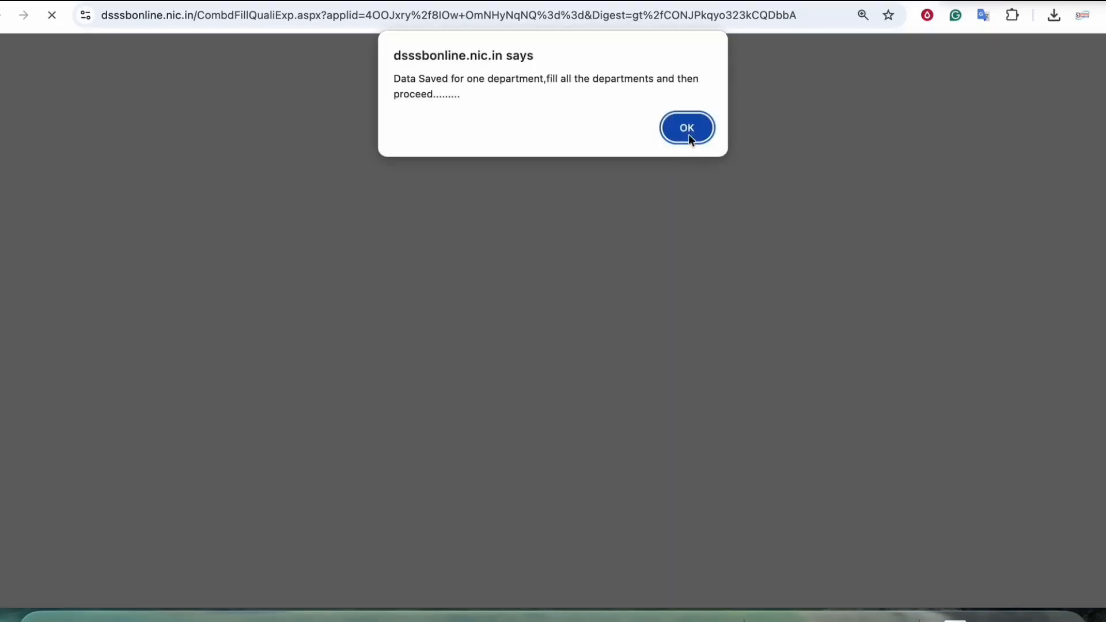
click(686, 129)
scroll(515, 266, up, 4)
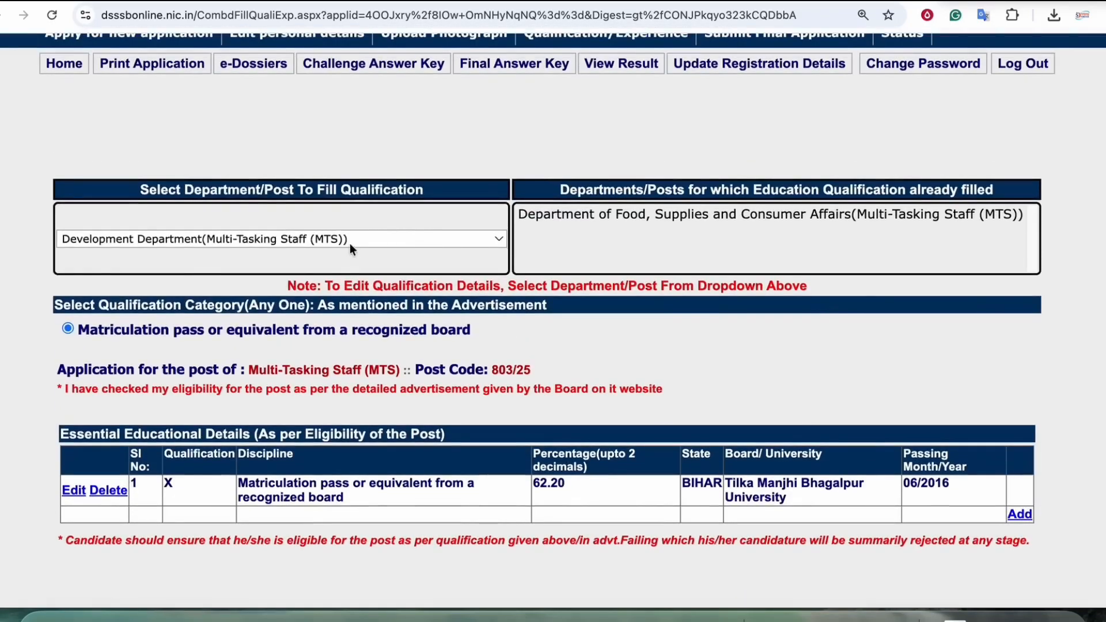
click(348, 241)
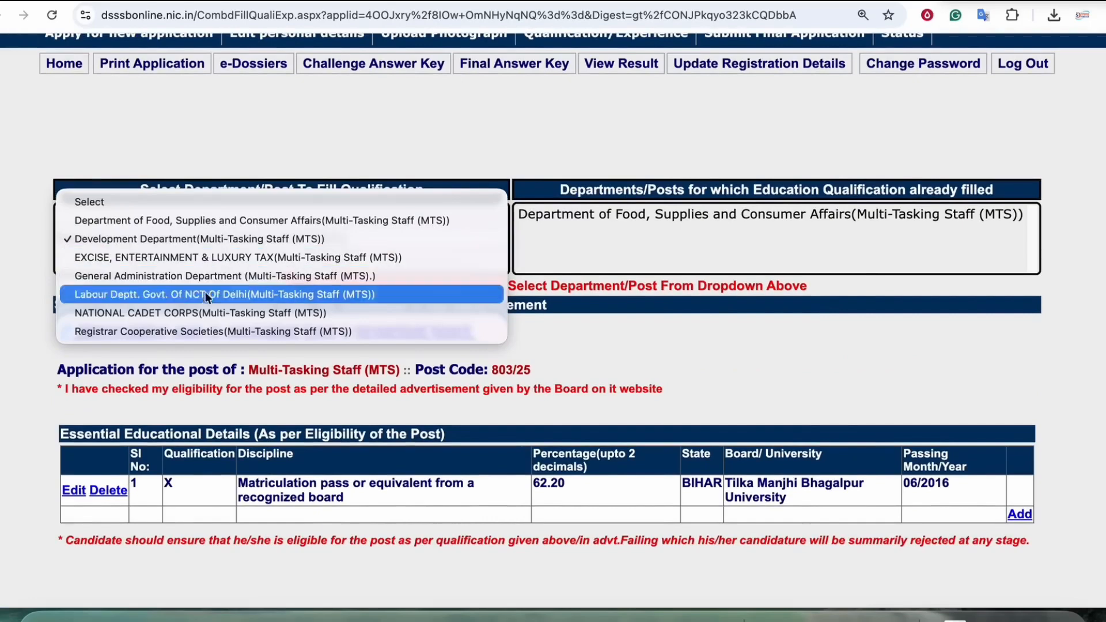
click(598, 359)
scroll(556, 342, down, 4)
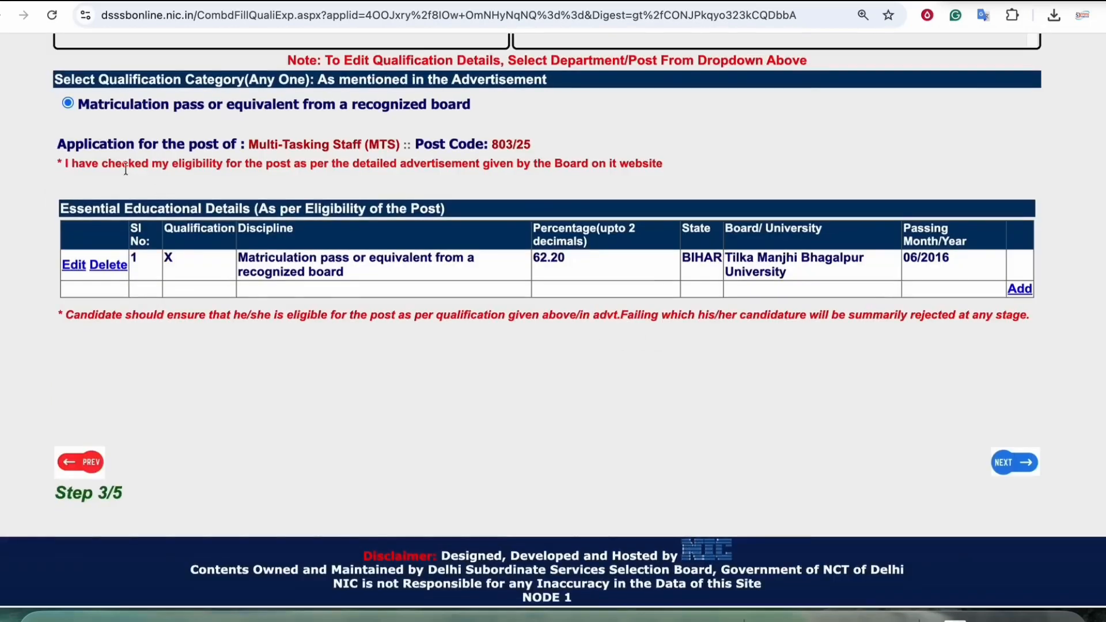
Step: Proceed from the qualification page to the application preview and review the entered details through to the declarations
click(1001, 463)
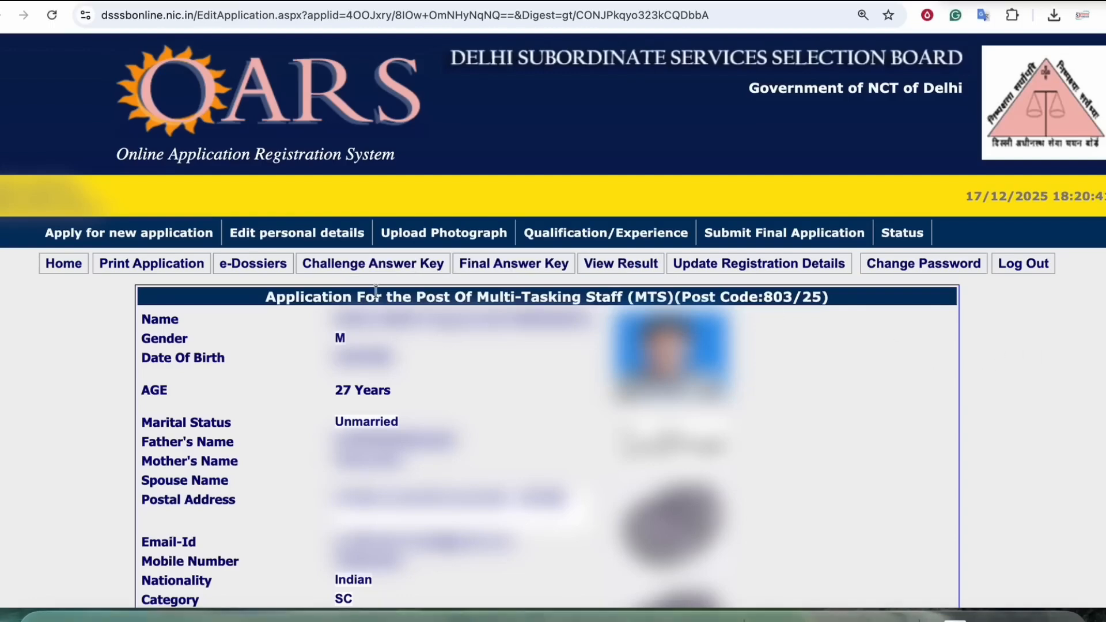
scroll(938, 341, down, 9)
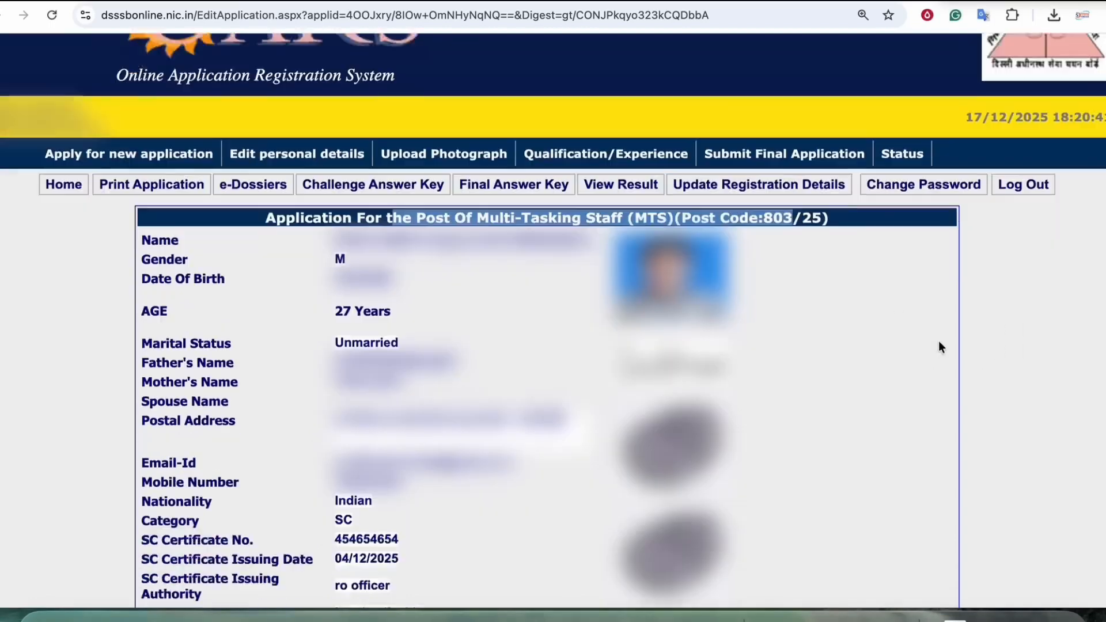
scroll(937, 339, down, 5)
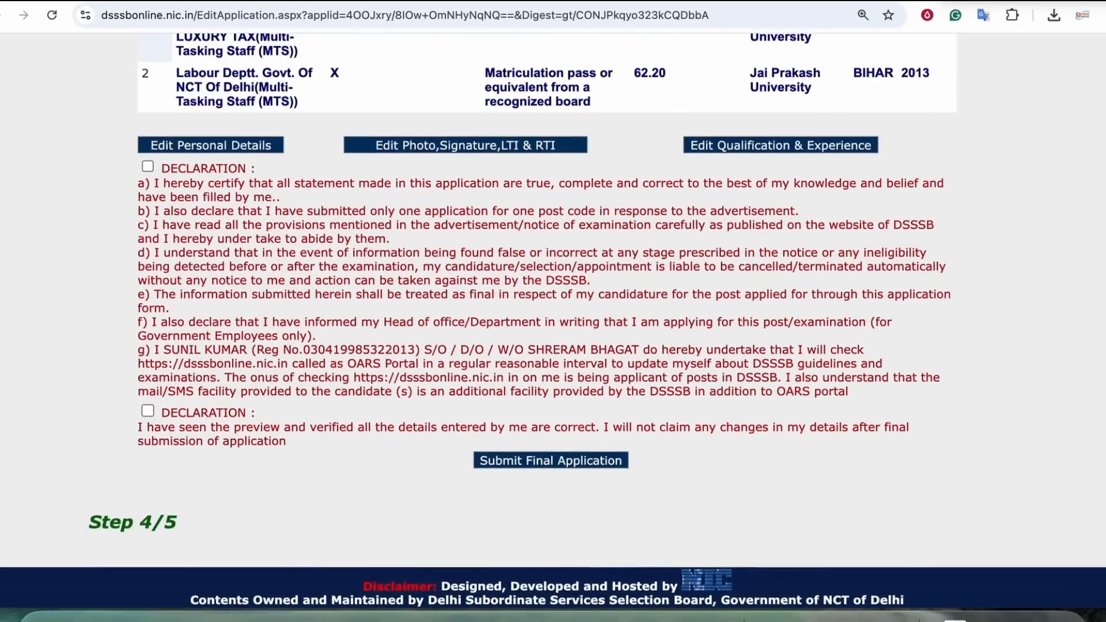
click(665, 3)
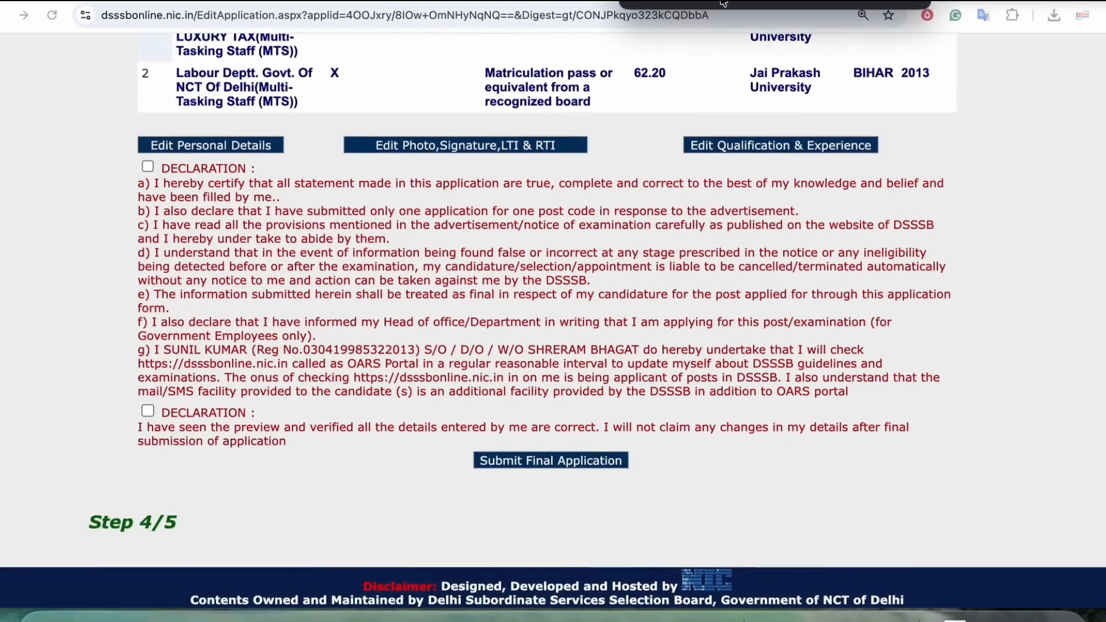
mouse_move(773, 134)
mouse_down()
mouse_move(747, 132)
mouse_move(784, 150)
mouse_move(779, 140)
mouse_up()
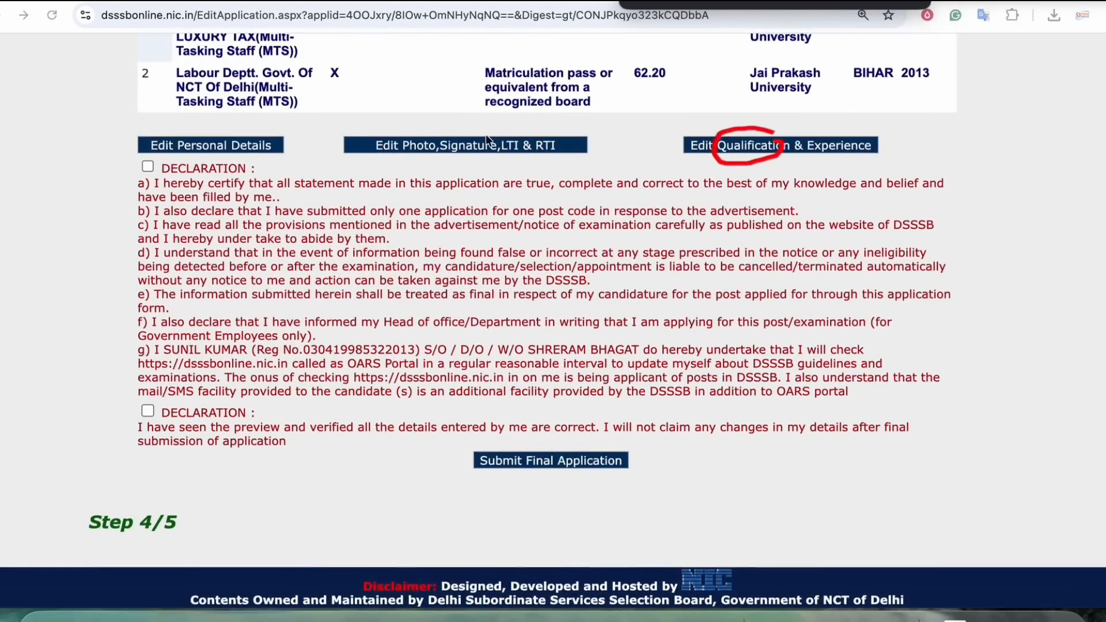
mouse_move(471, 129)
mouse_down()
mouse_move(427, 168)
mouse_move(446, 129)
mouse_up()
click(222, 126)
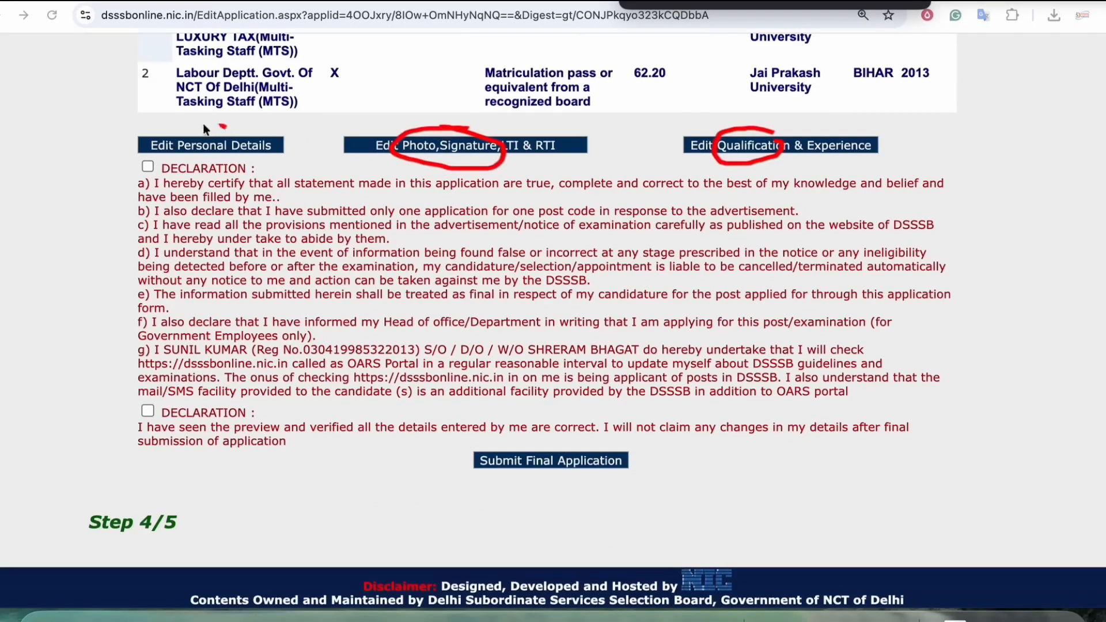
mouse_move(204, 126)
mouse_down()
mouse_move(216, 147)
mouse_move(191, 125)
mouse_up()
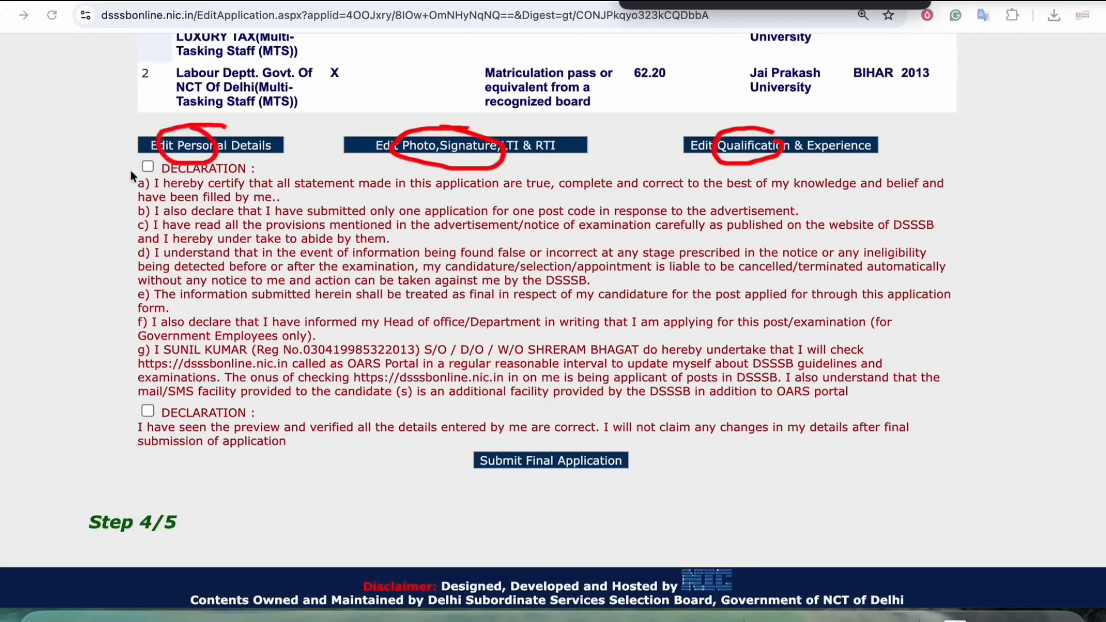
drag(124, 171, 151, 157)
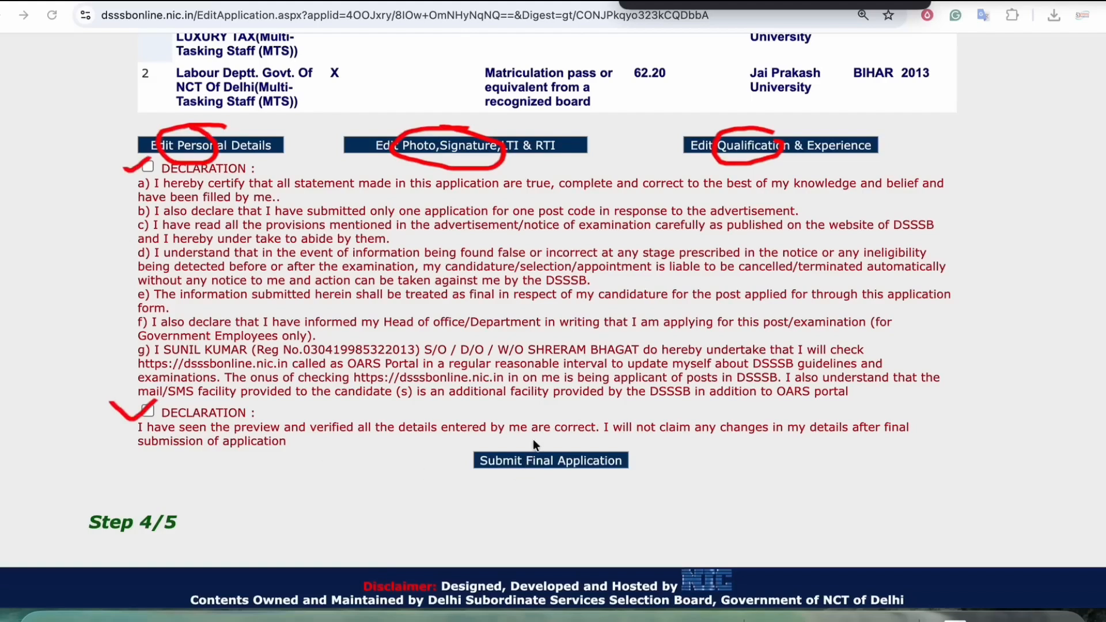
mouse_move(538, 440)
mouse_down()
mouse_move(582, 452)
mouse_move(521, 445)
mouse_up()
key(Escape)
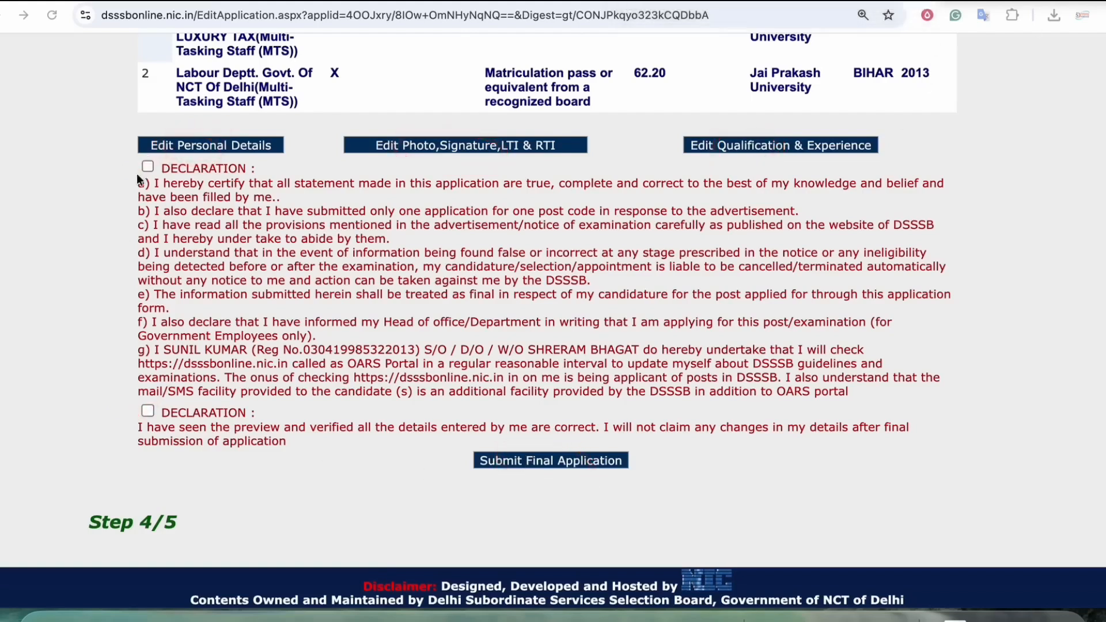
Step: Accept both declarations, submit the final application, and acknowledge the payment re-verification and submission messages
click(147, 166)
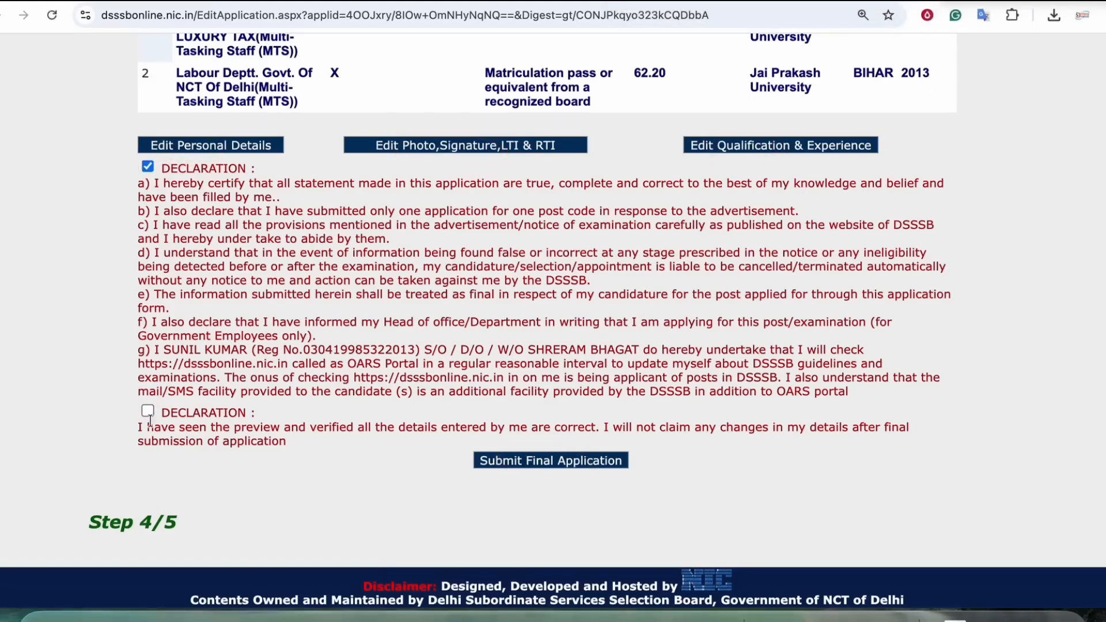
click(147, 410)
click(550, 459)
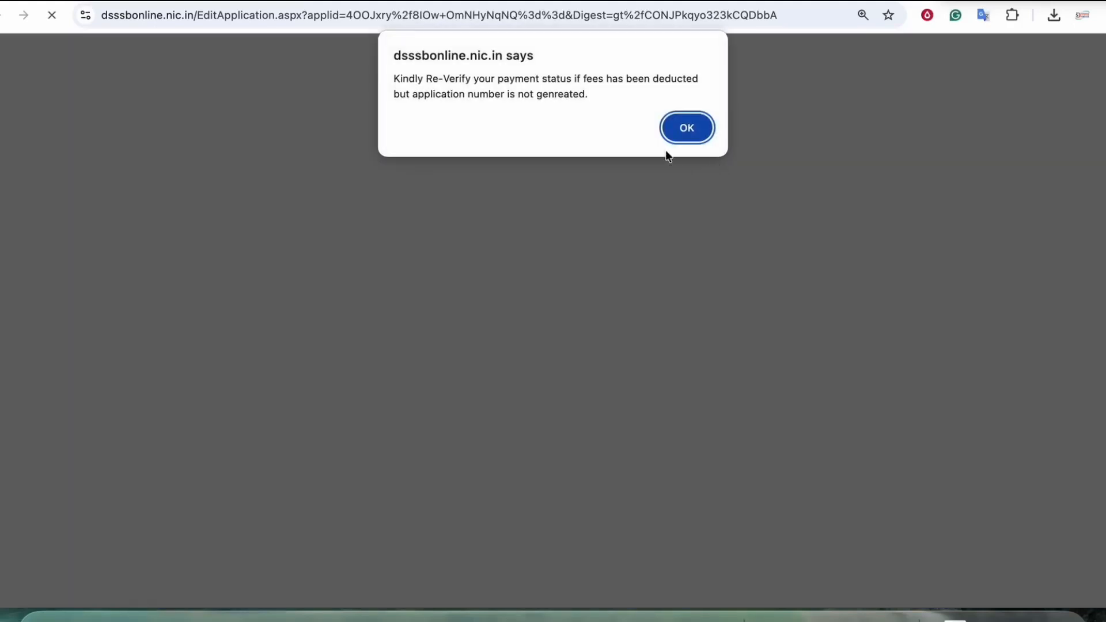
drag(421, 78, 544, 79)
click(695, 136)
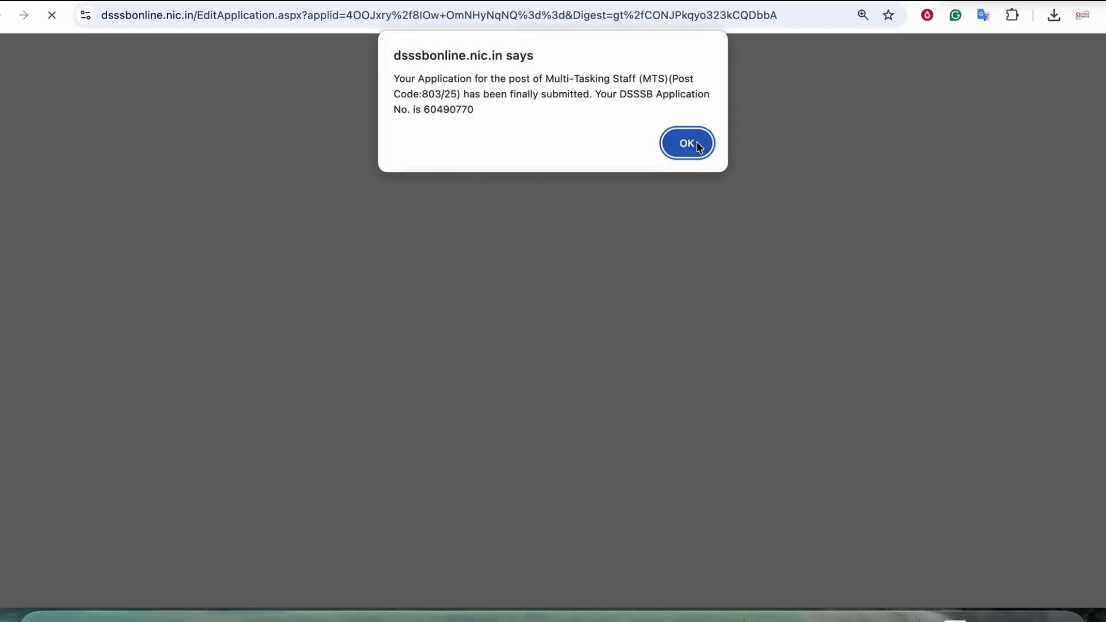
drag(477, 86, 613, 84)
click(680, 144)
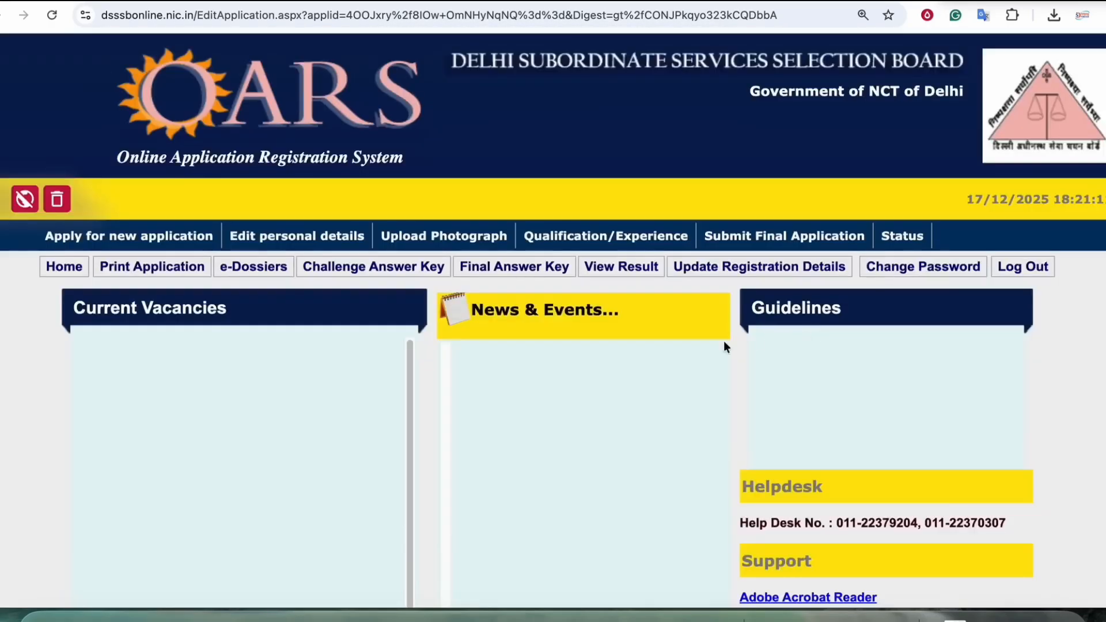
Step: Open the printable application for the post Multi-Tasking Staff (MTS) Post Code 803/25
scroll(703, 347, down, 1)
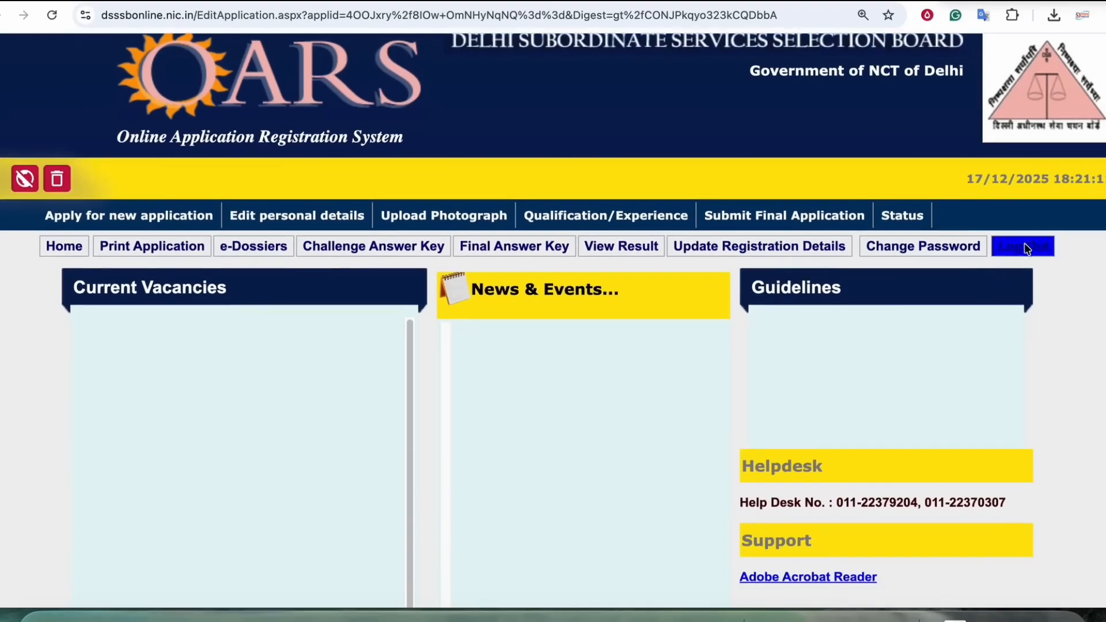
click(168, 251)
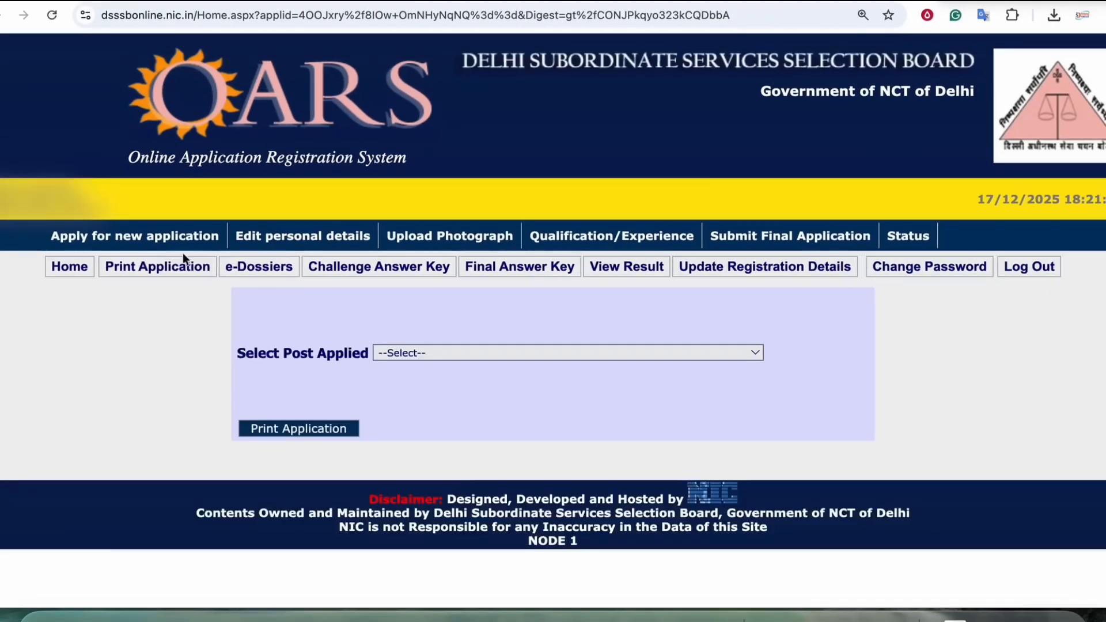
click(450, 351)
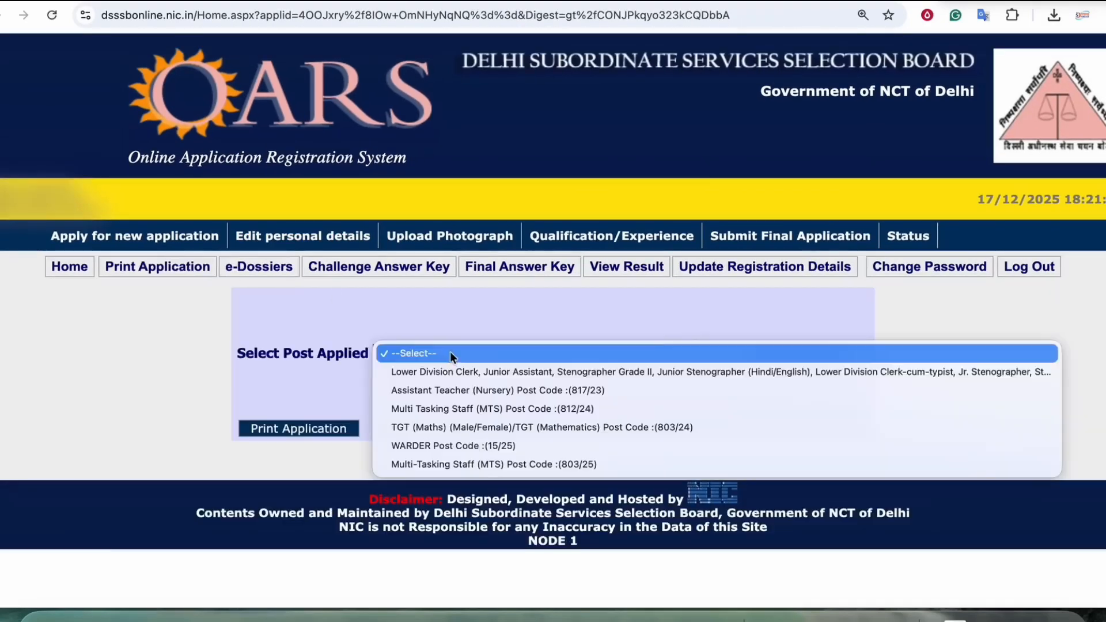
click(472, 464)
click(322, 428)
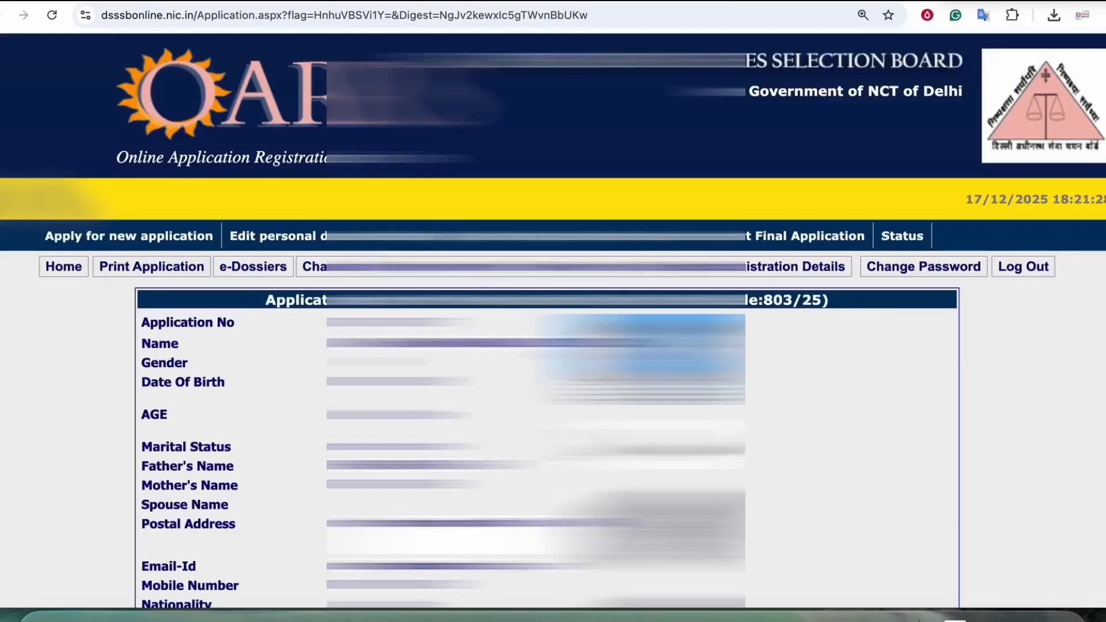